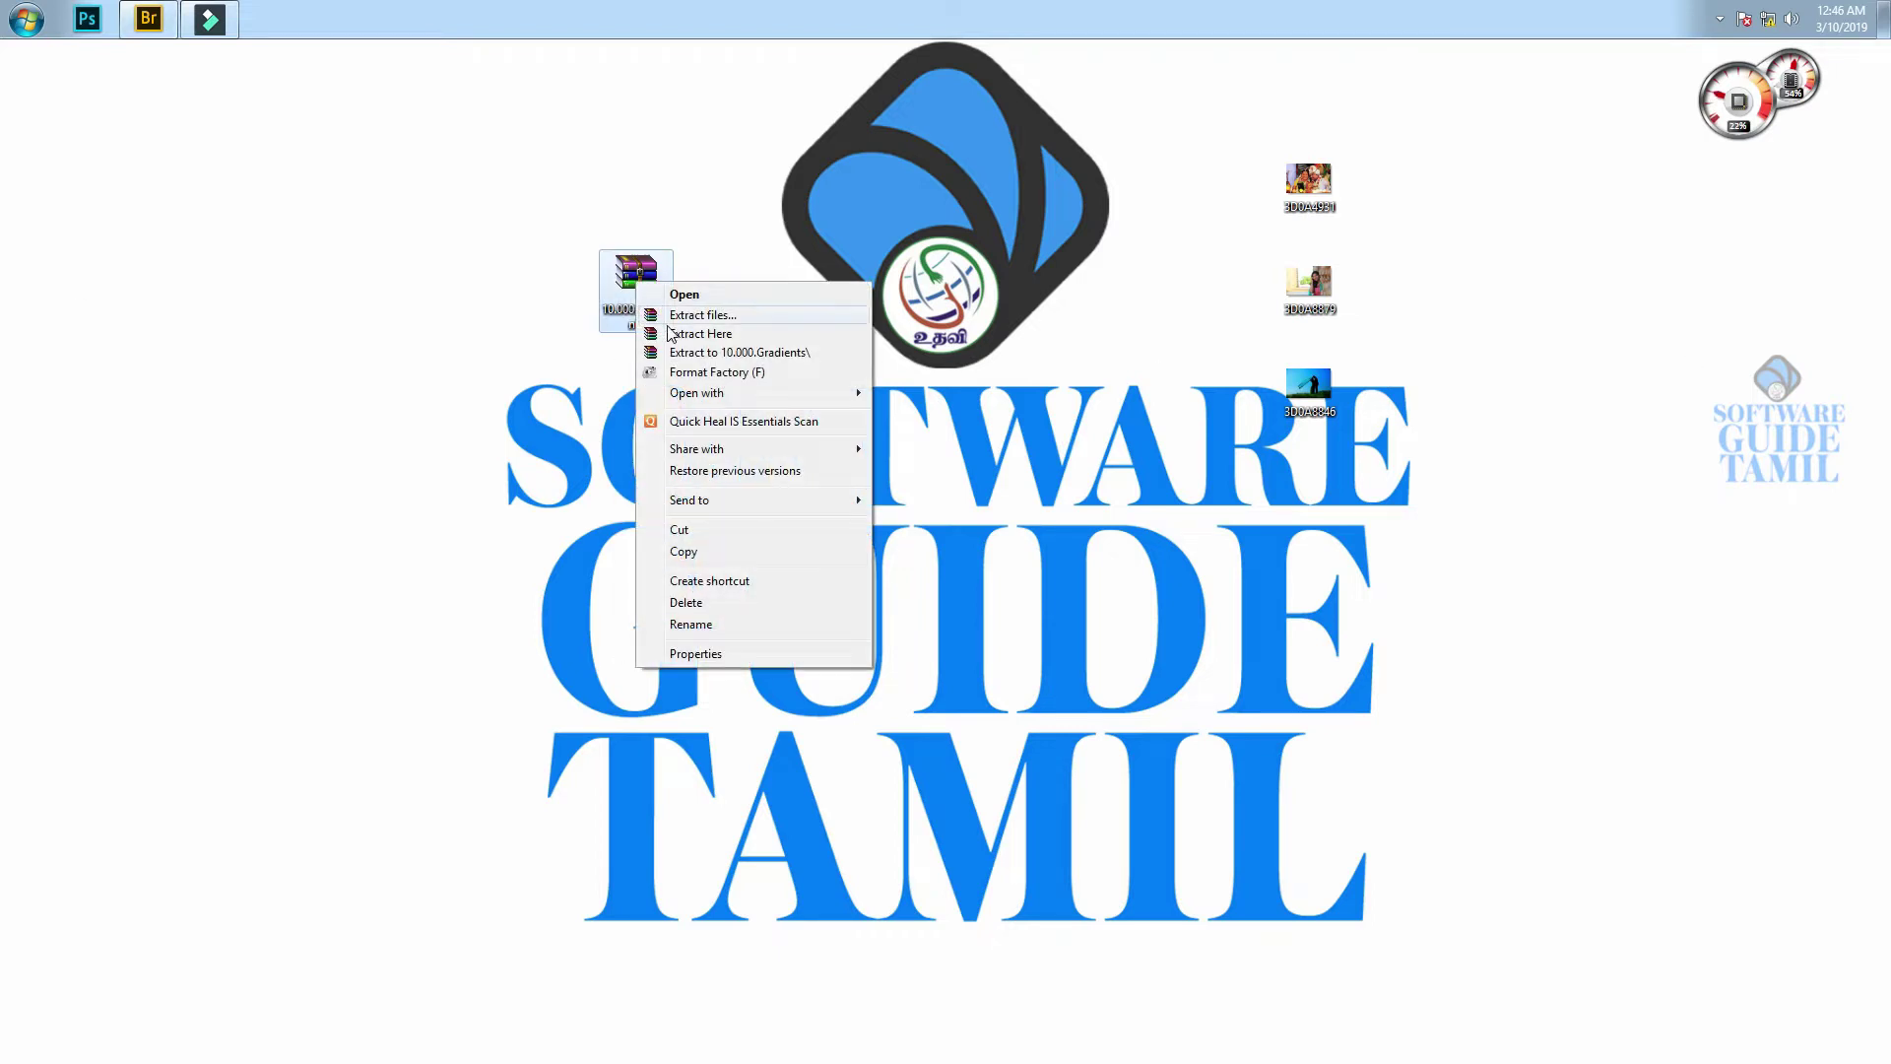
Extract the 10.000.Gradients archive to its own folder, pasting in the archive password
left_click(689, 330)
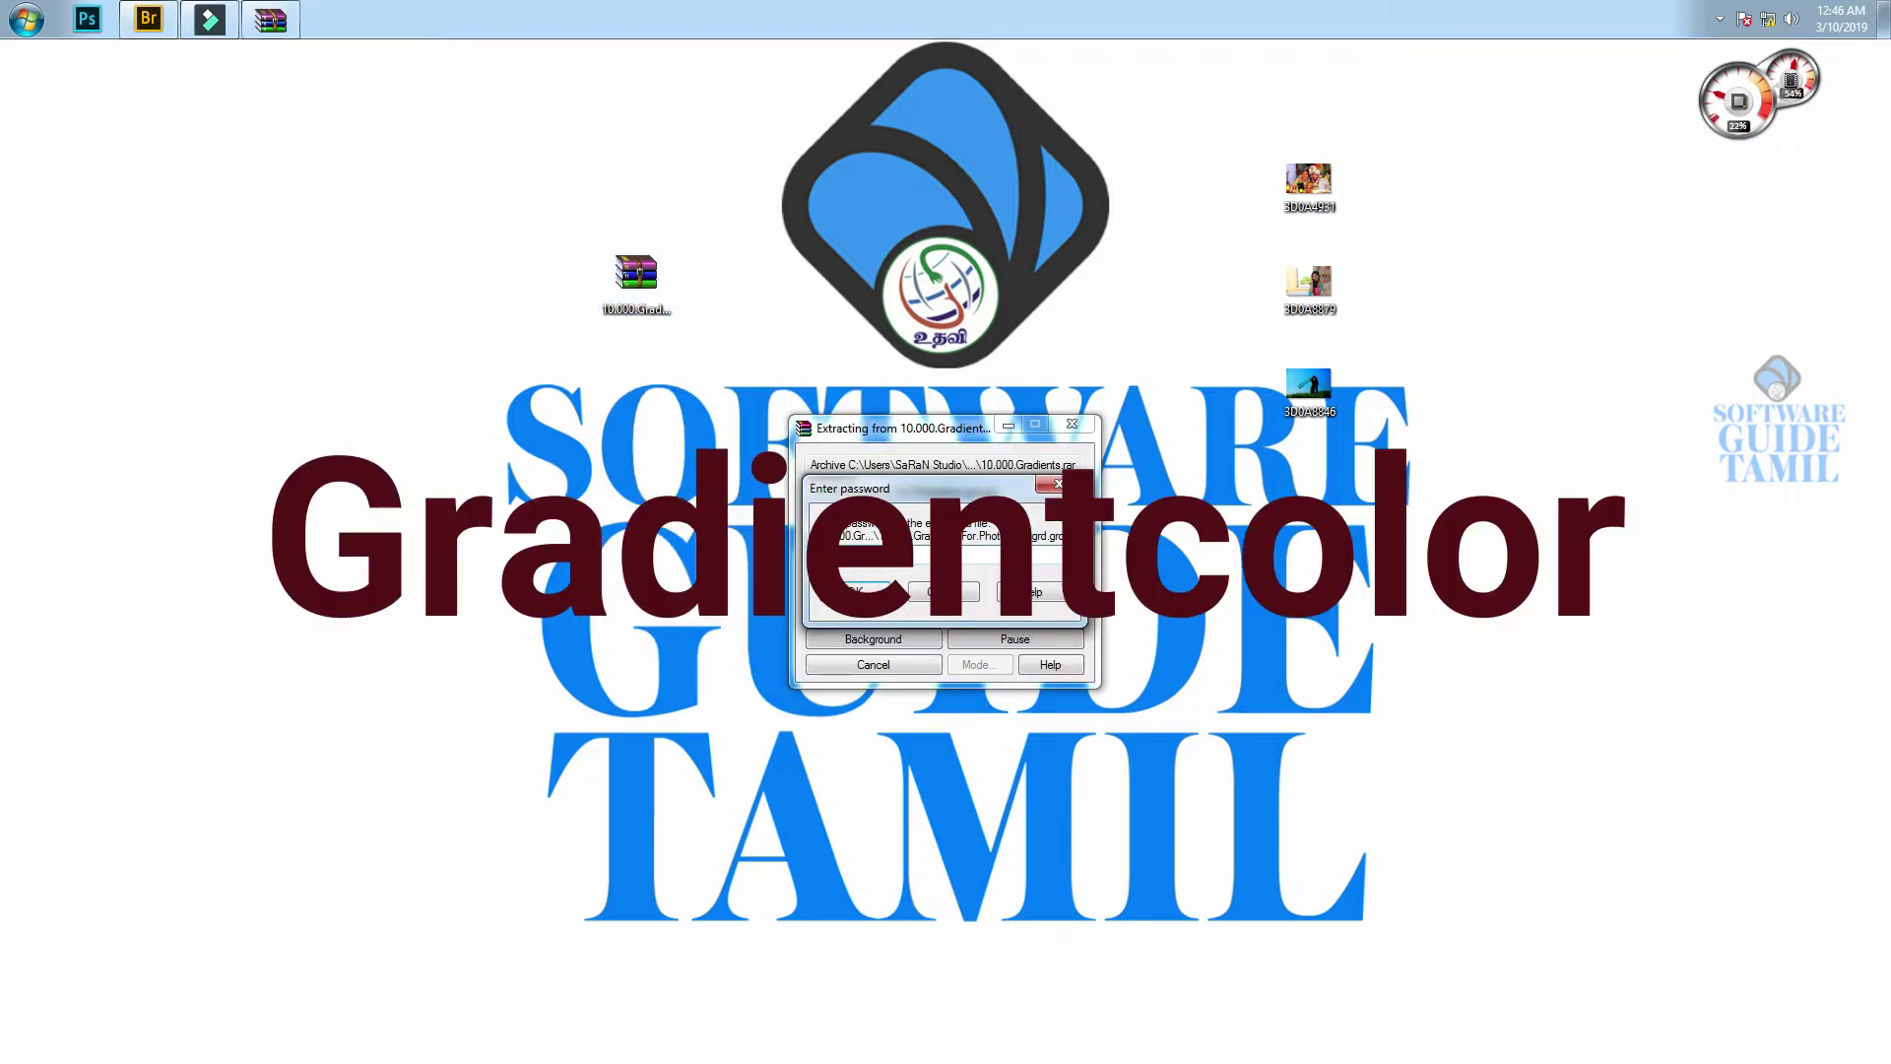
right_click(894, 568)
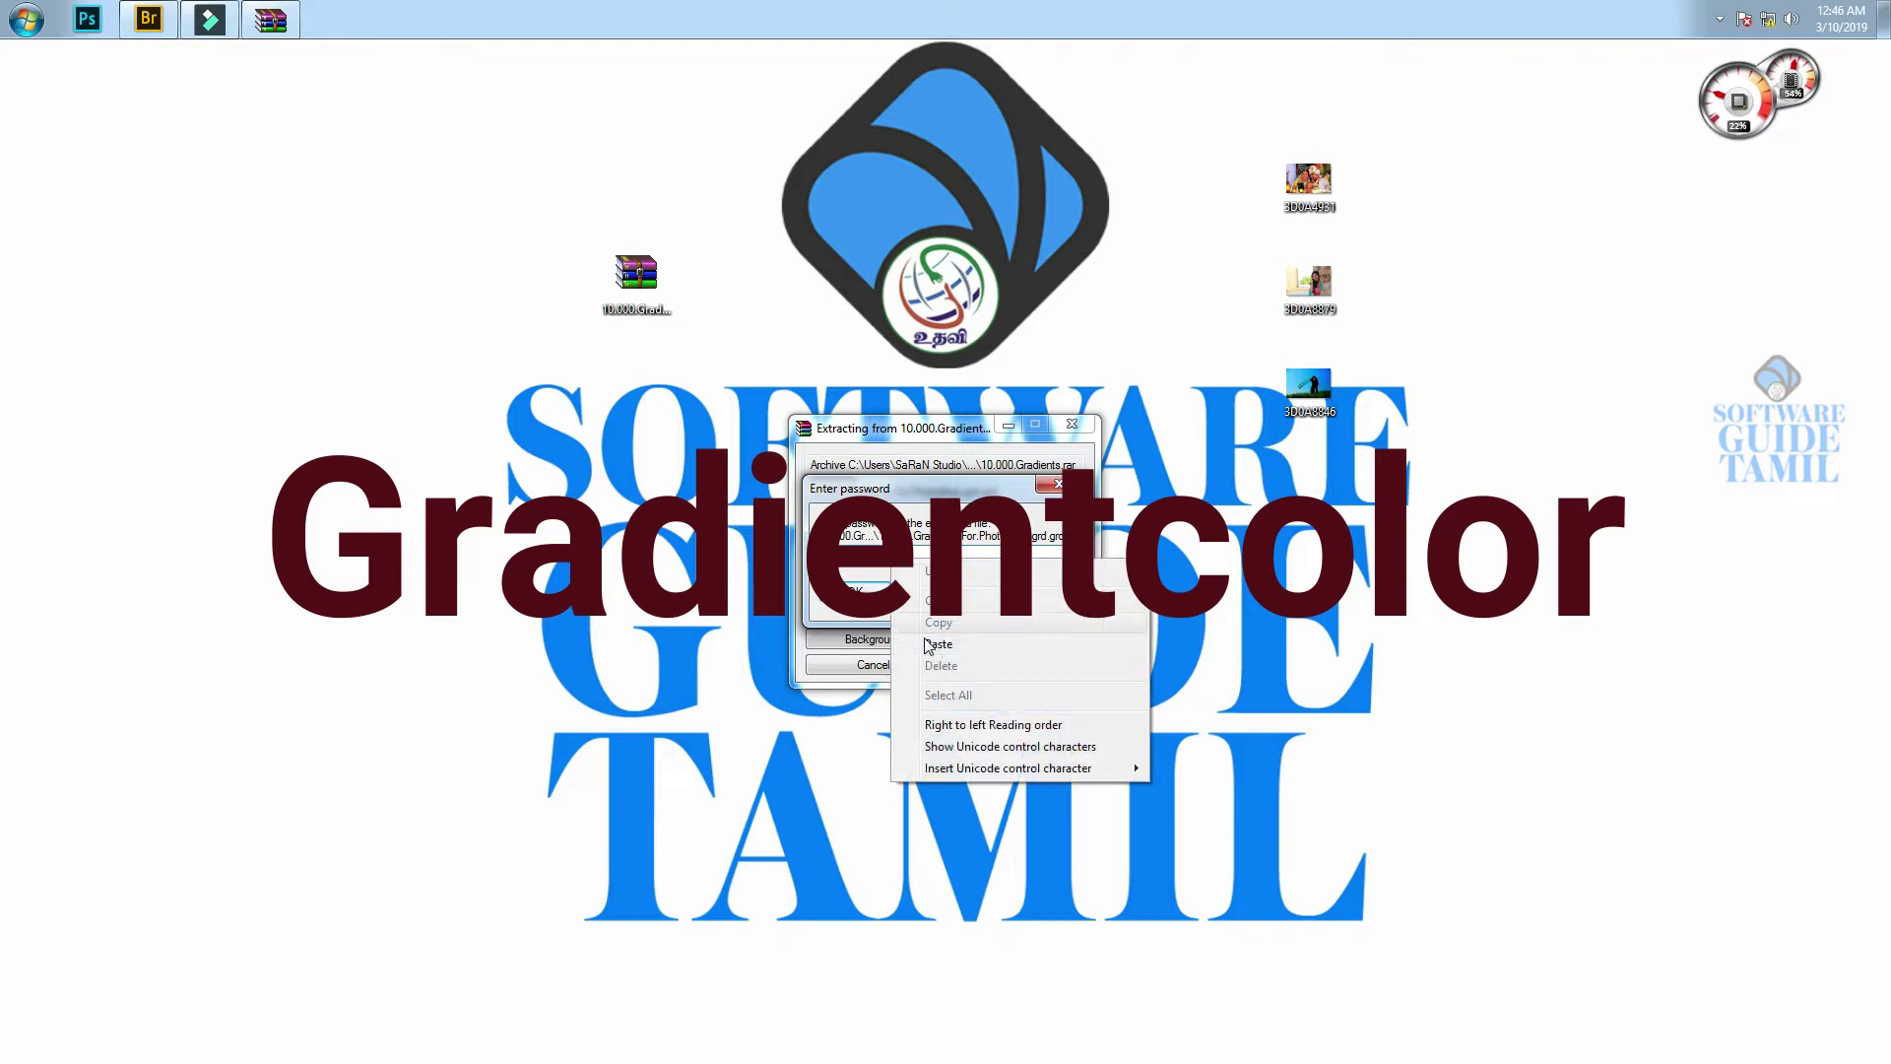
left_click(936, 634)
left_click(855, 591)
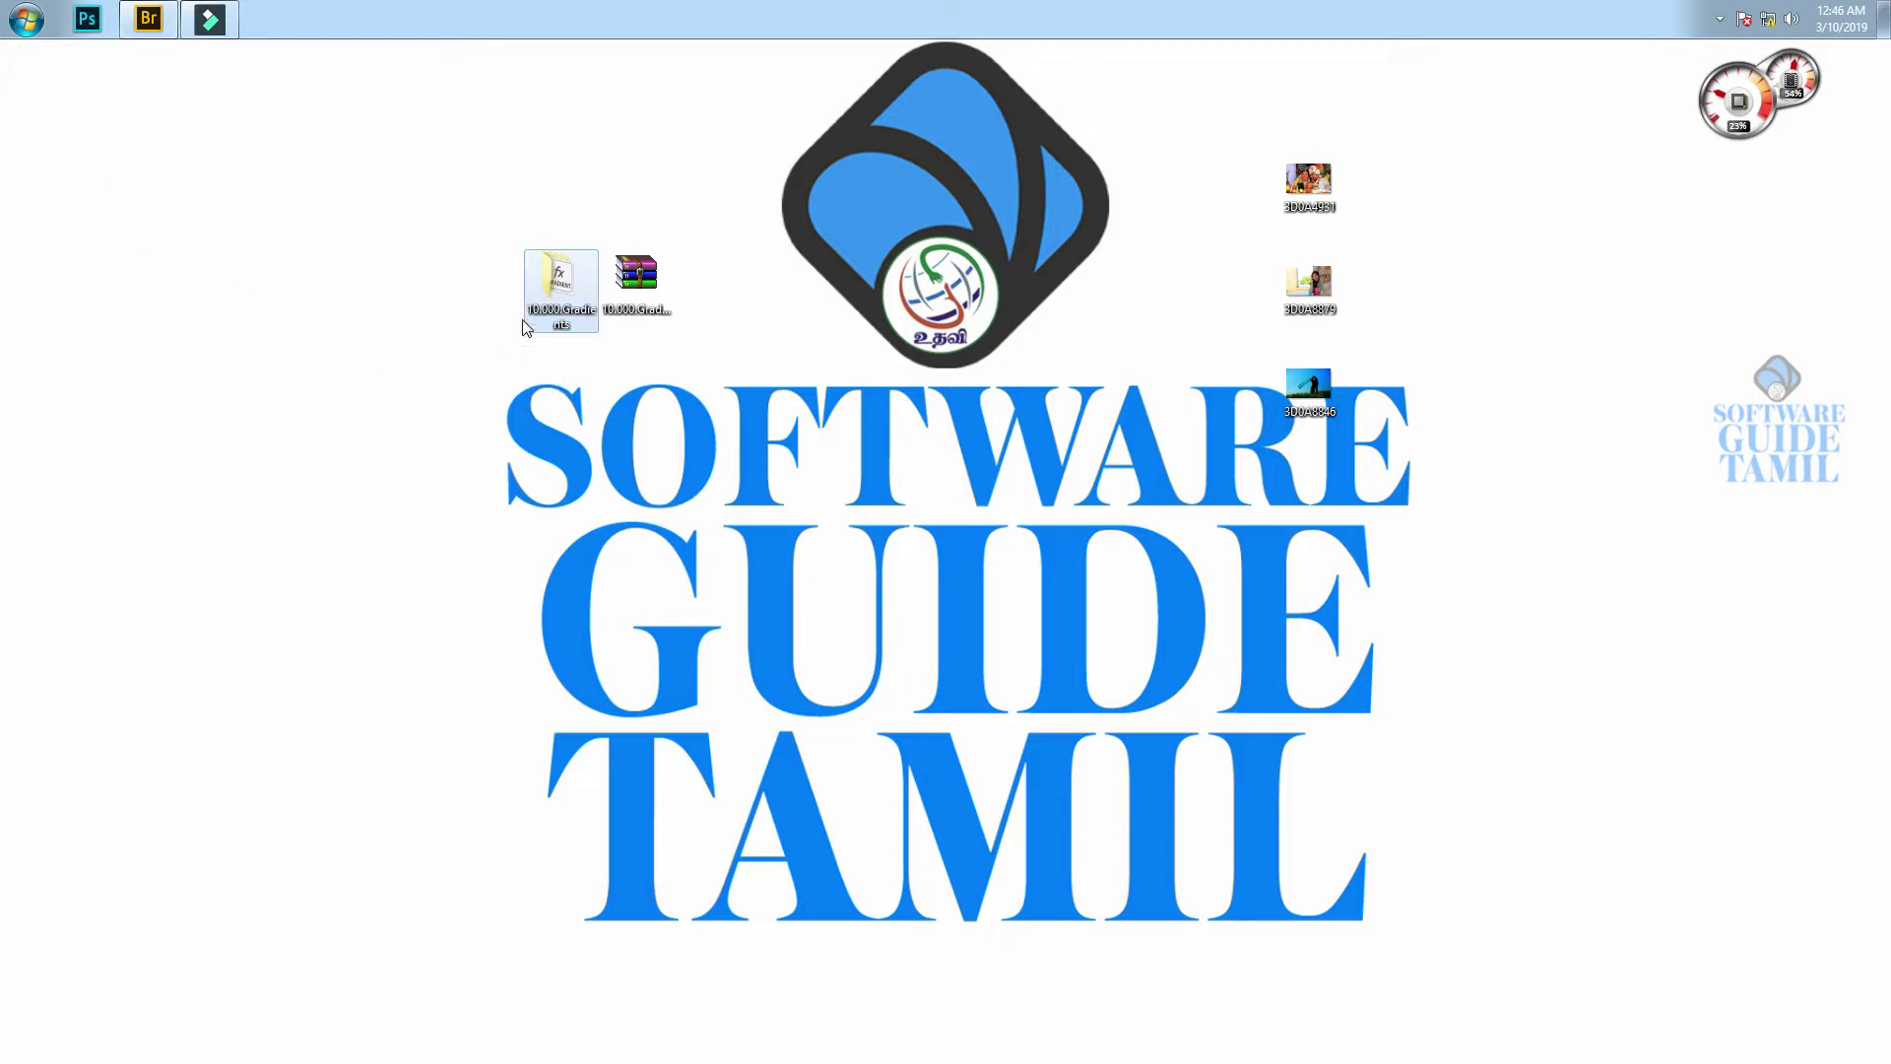
Open the extracted folder and load 10.000.Gradients.For.Photoshop.grd into Photoshop
double_click(567, 287)
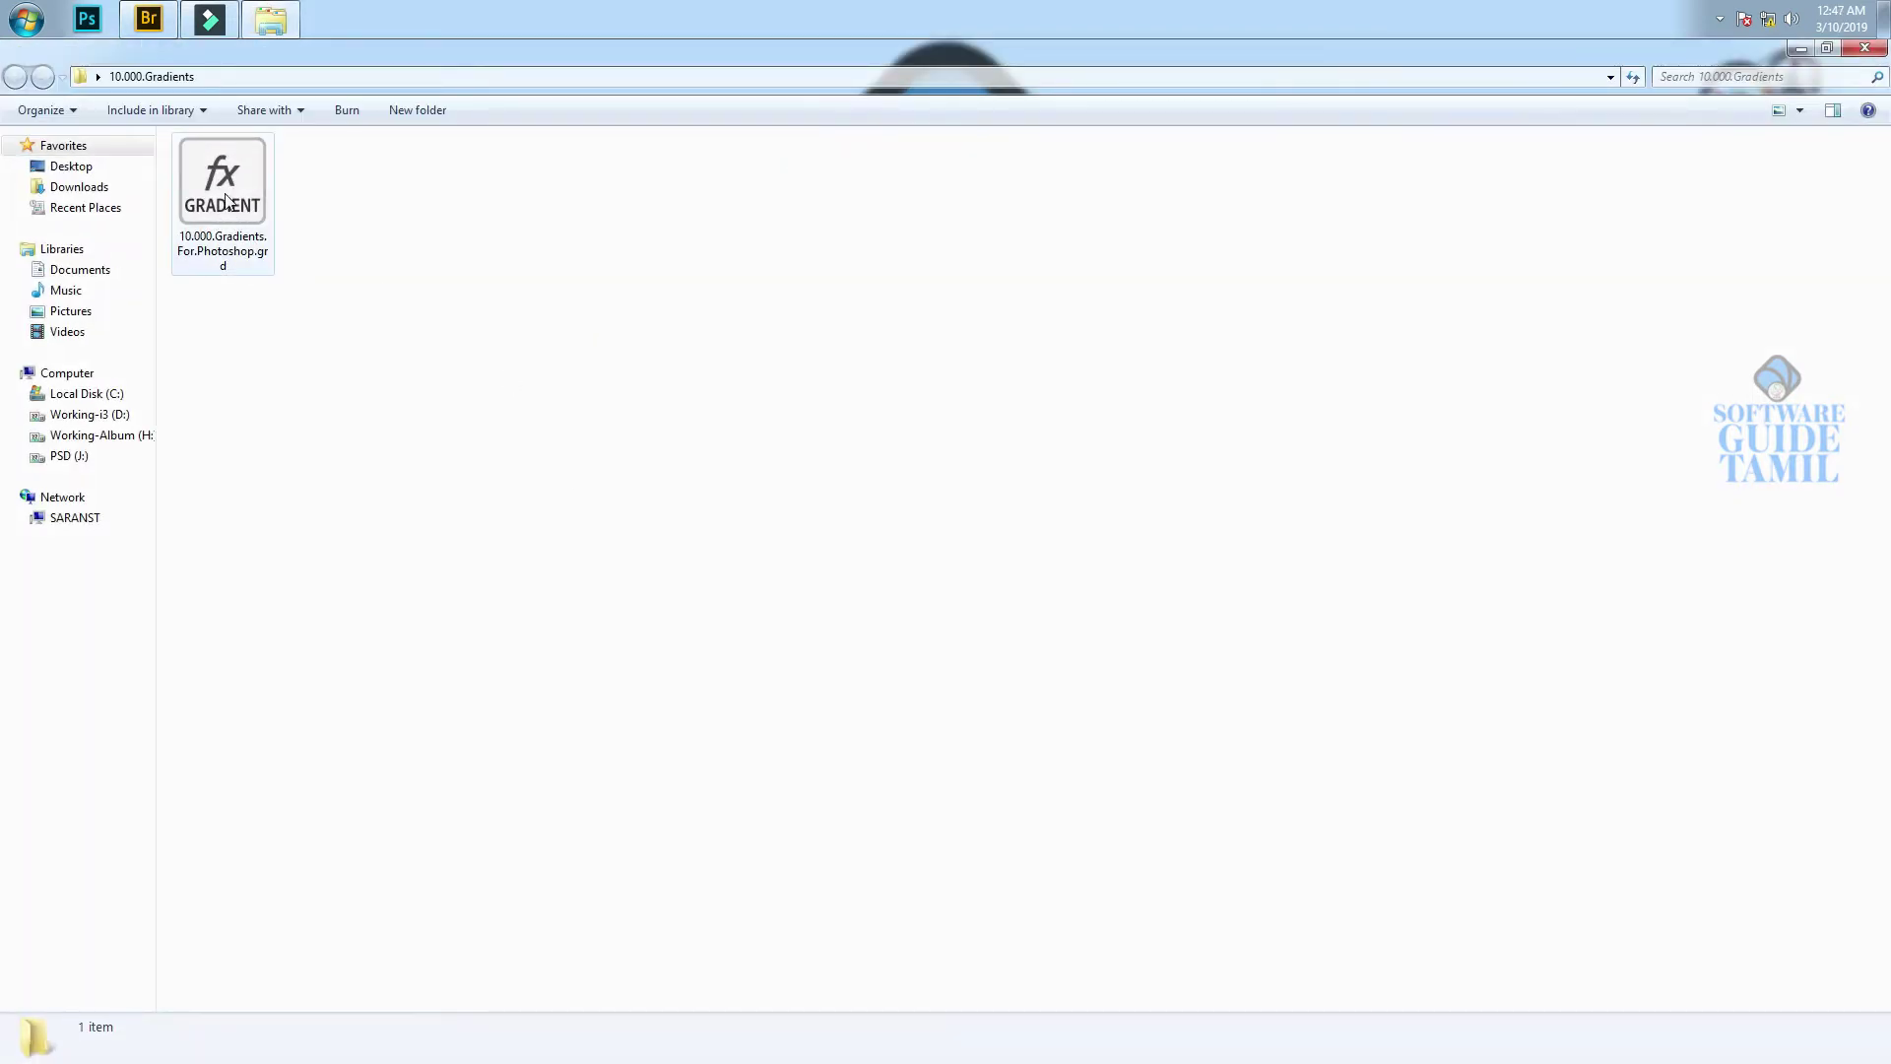
double_click(227, 202)
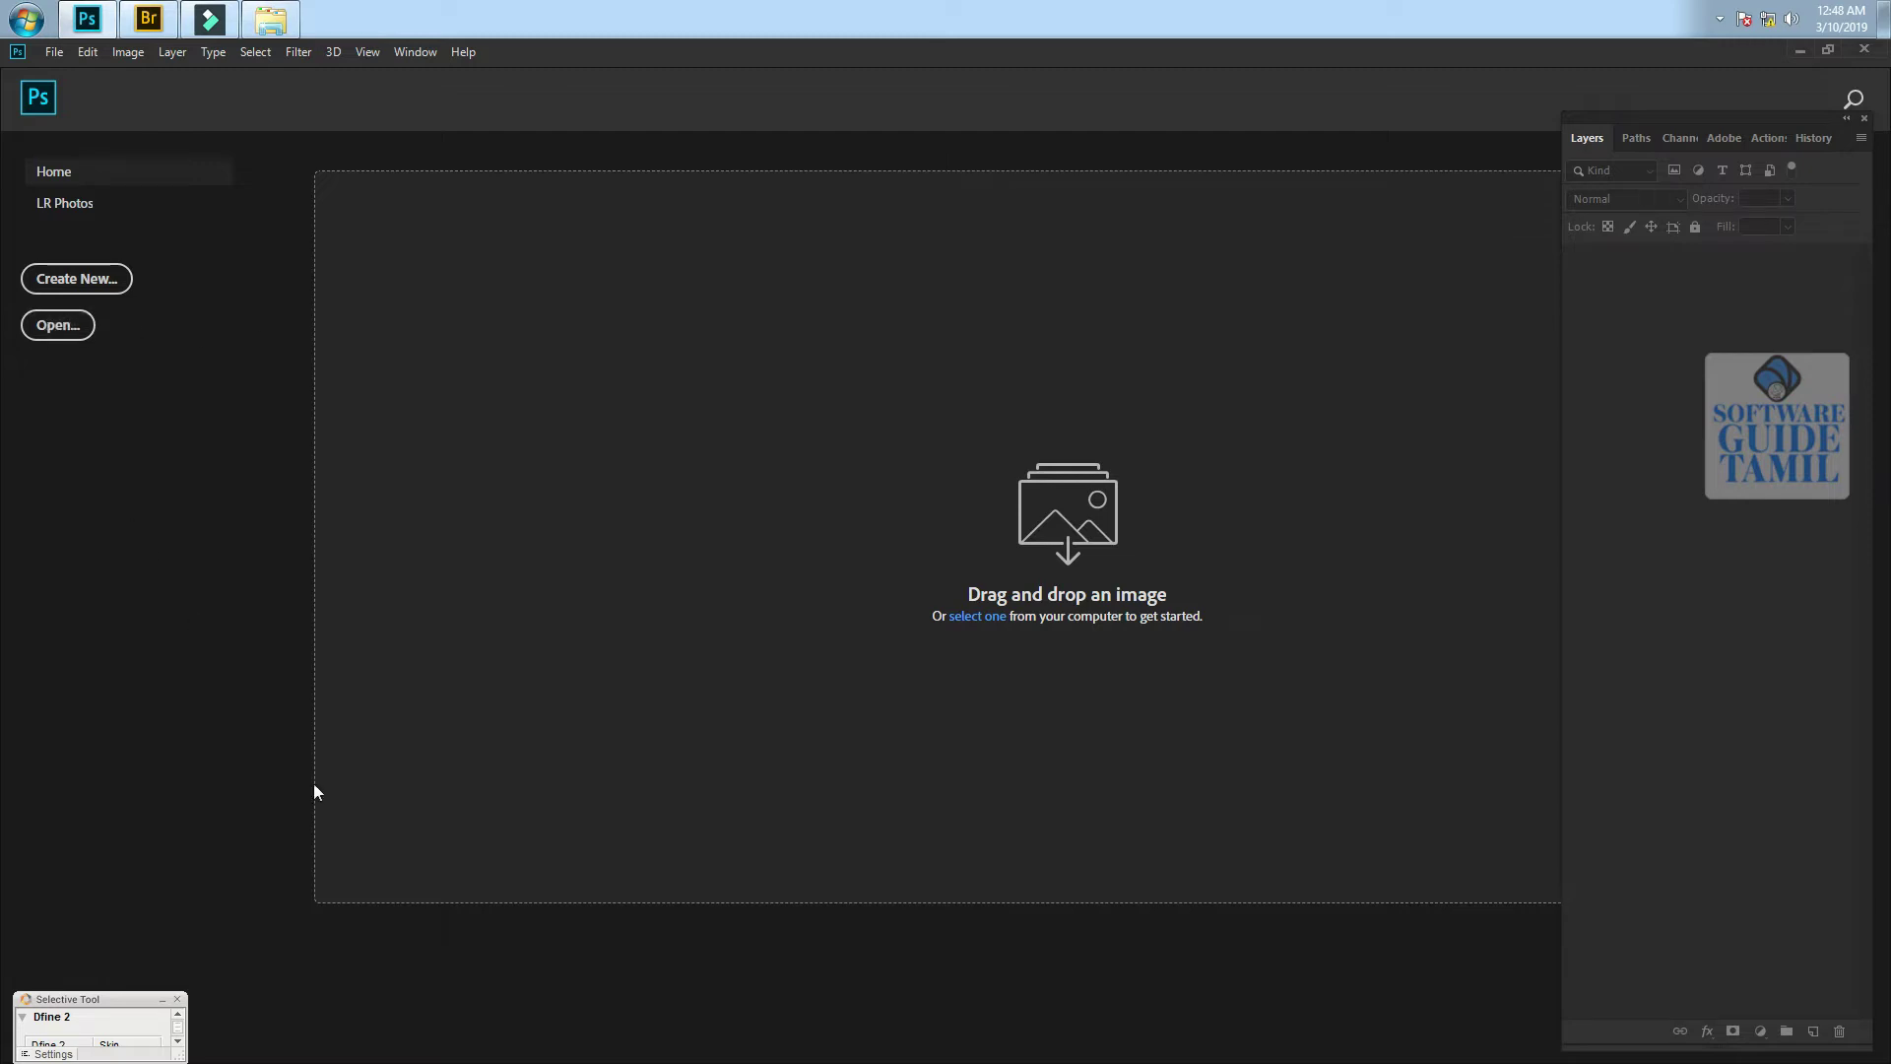
Open the wedding photo 3D0A4931.jpg and duplicate its background as Layer 1
left_click(61, 328)
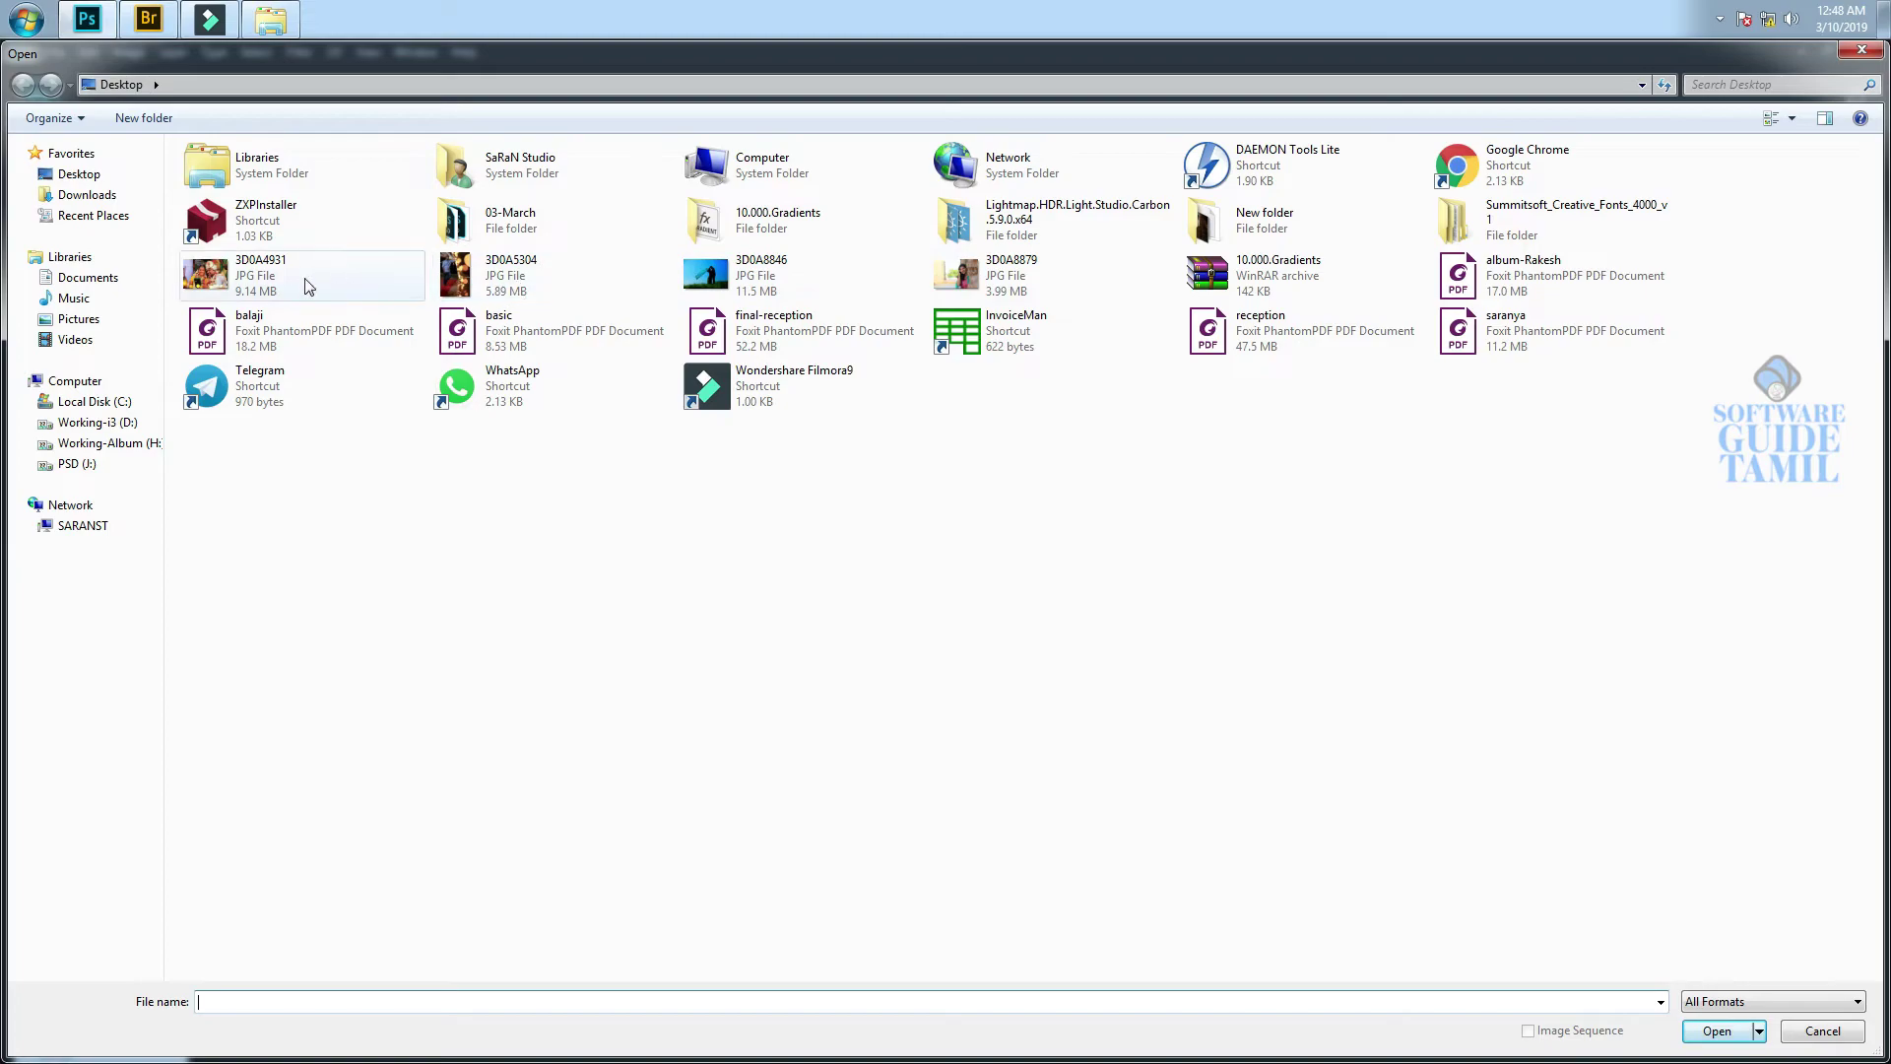
double_click(302, 284)
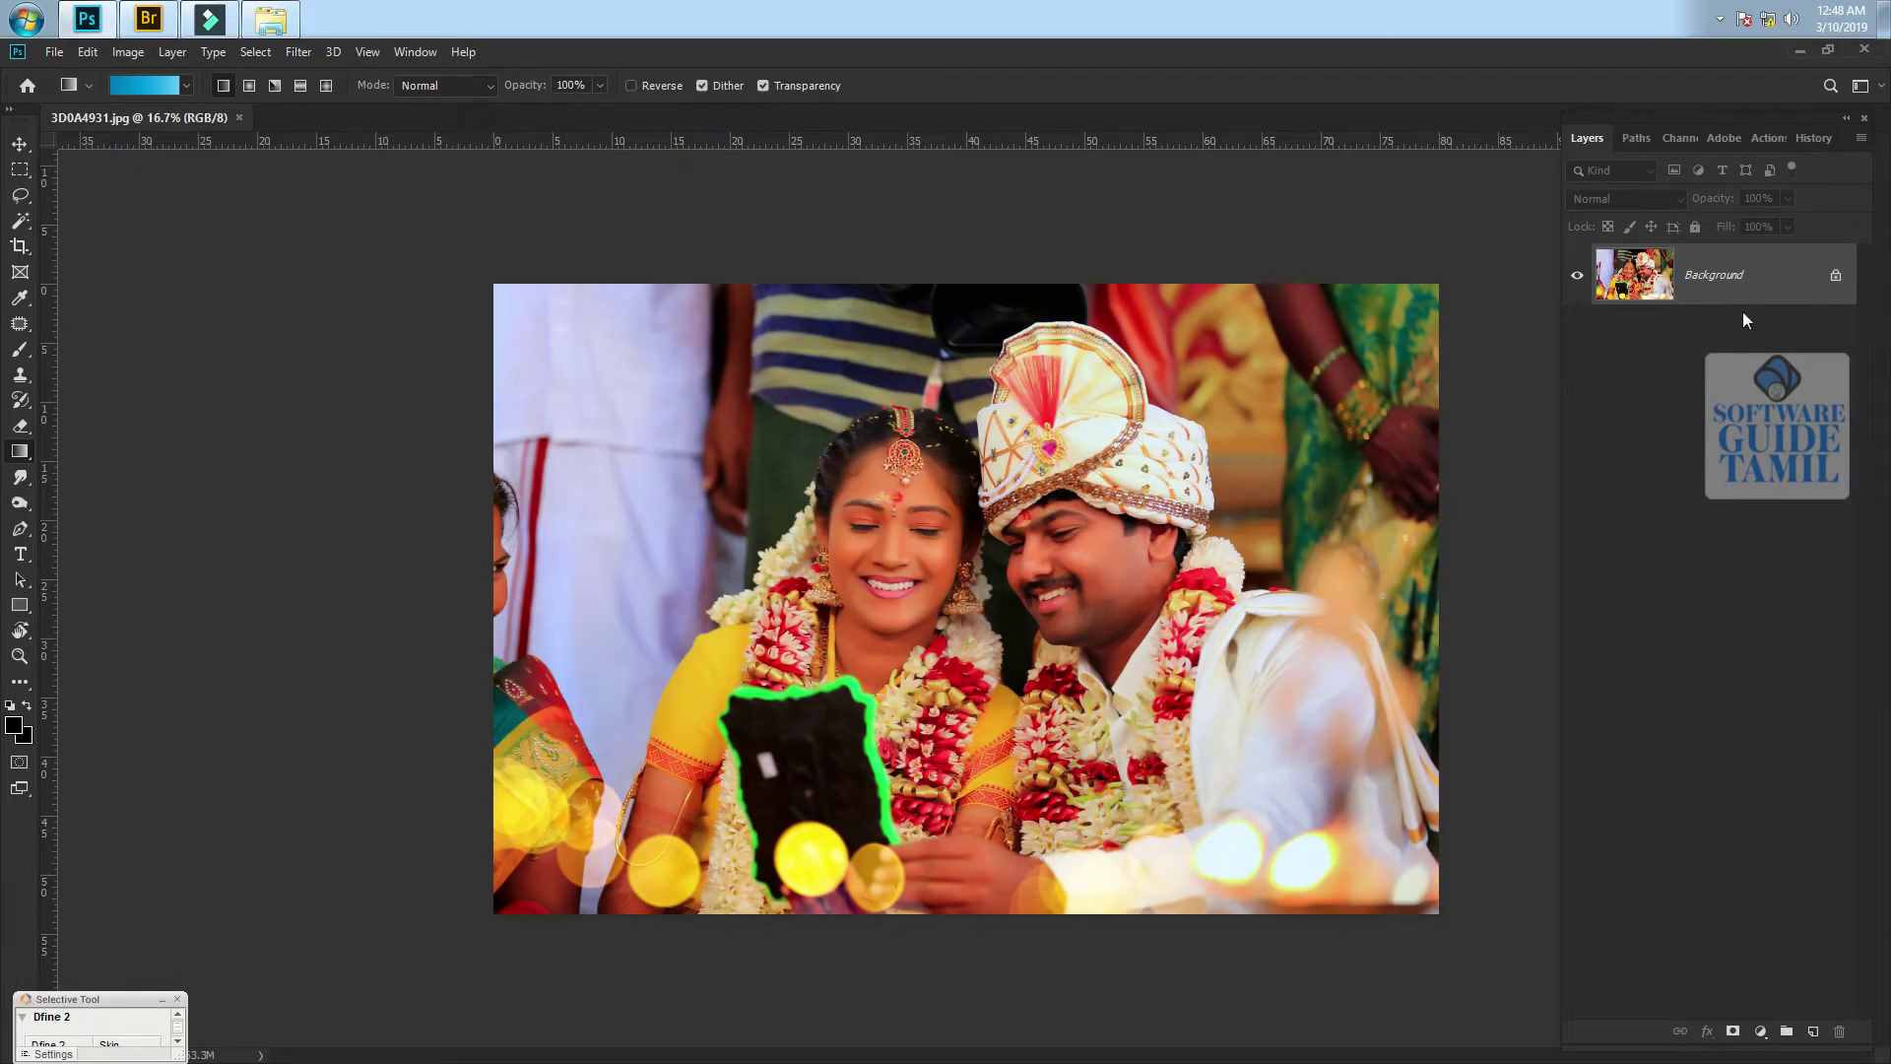
key("ctrl+j")
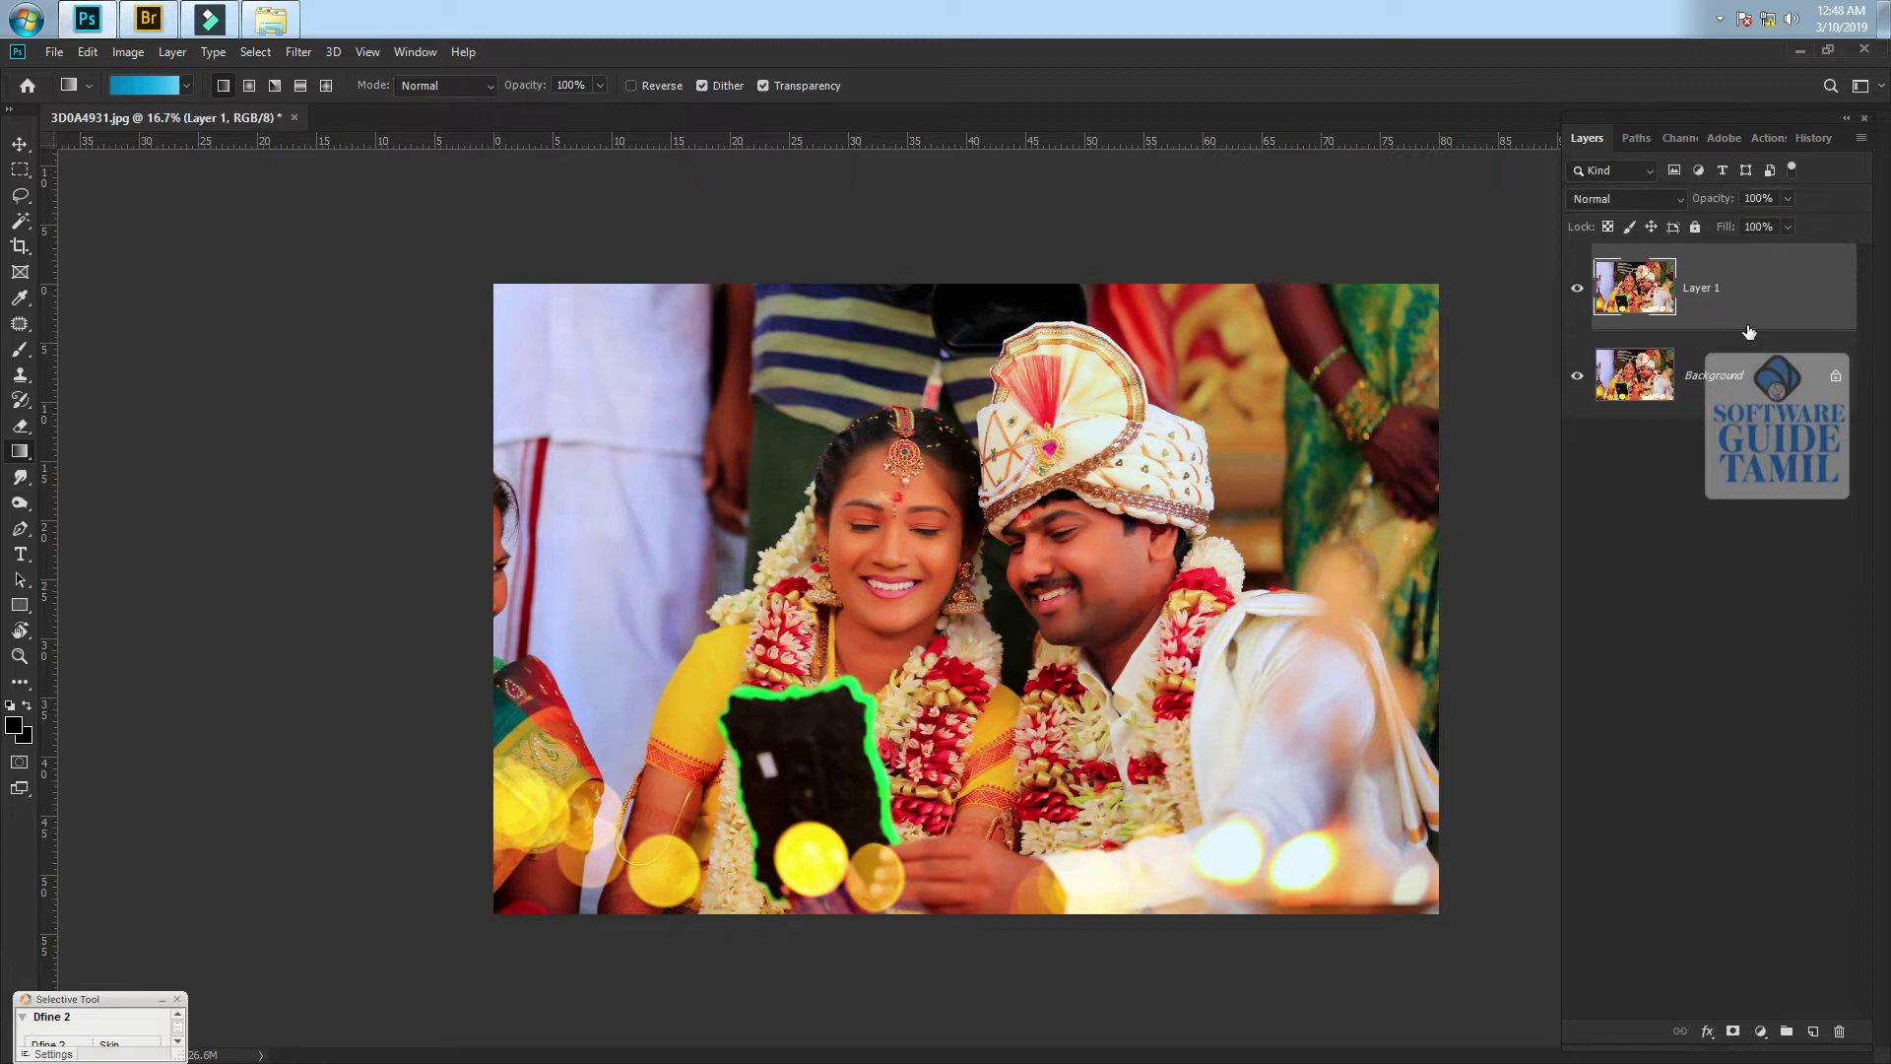
Fill Layer 1 with solid black, keeping black as the foreground colour
left_click(14, 726)
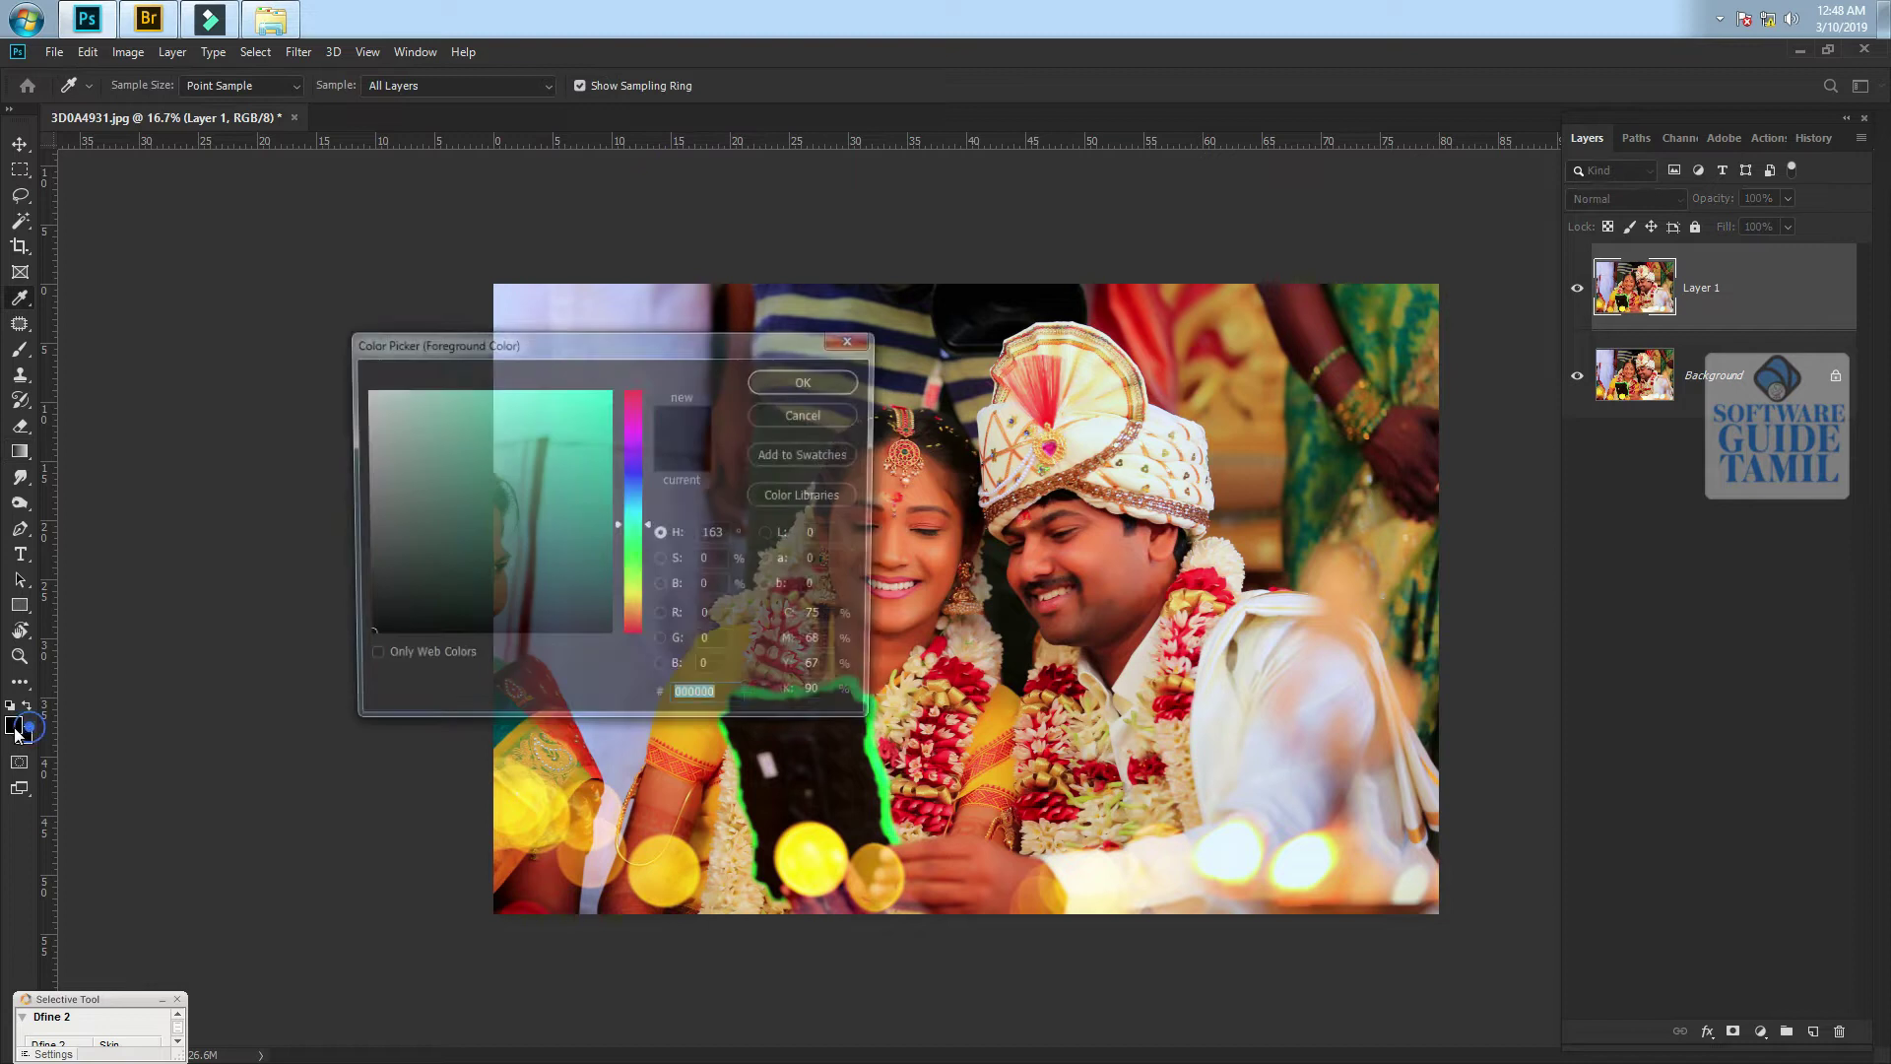
left_click(825, 387)
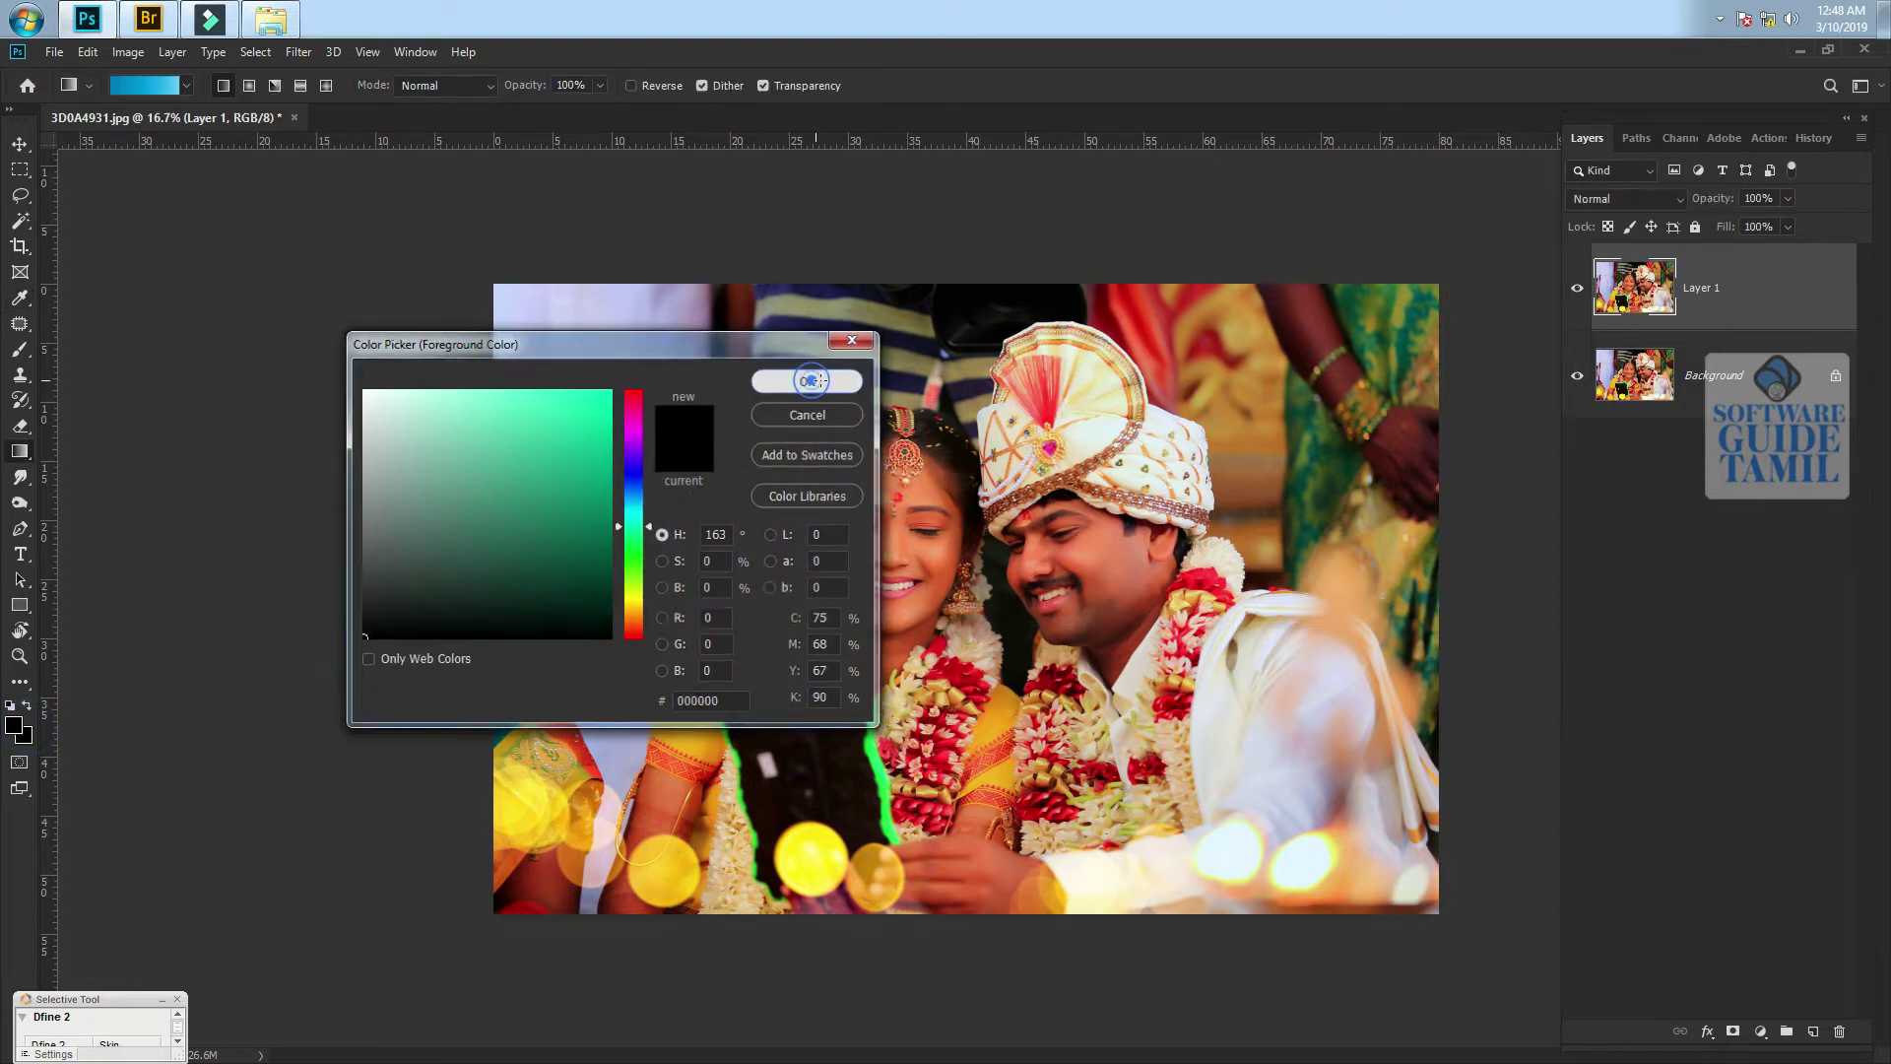
key("shift+F5")
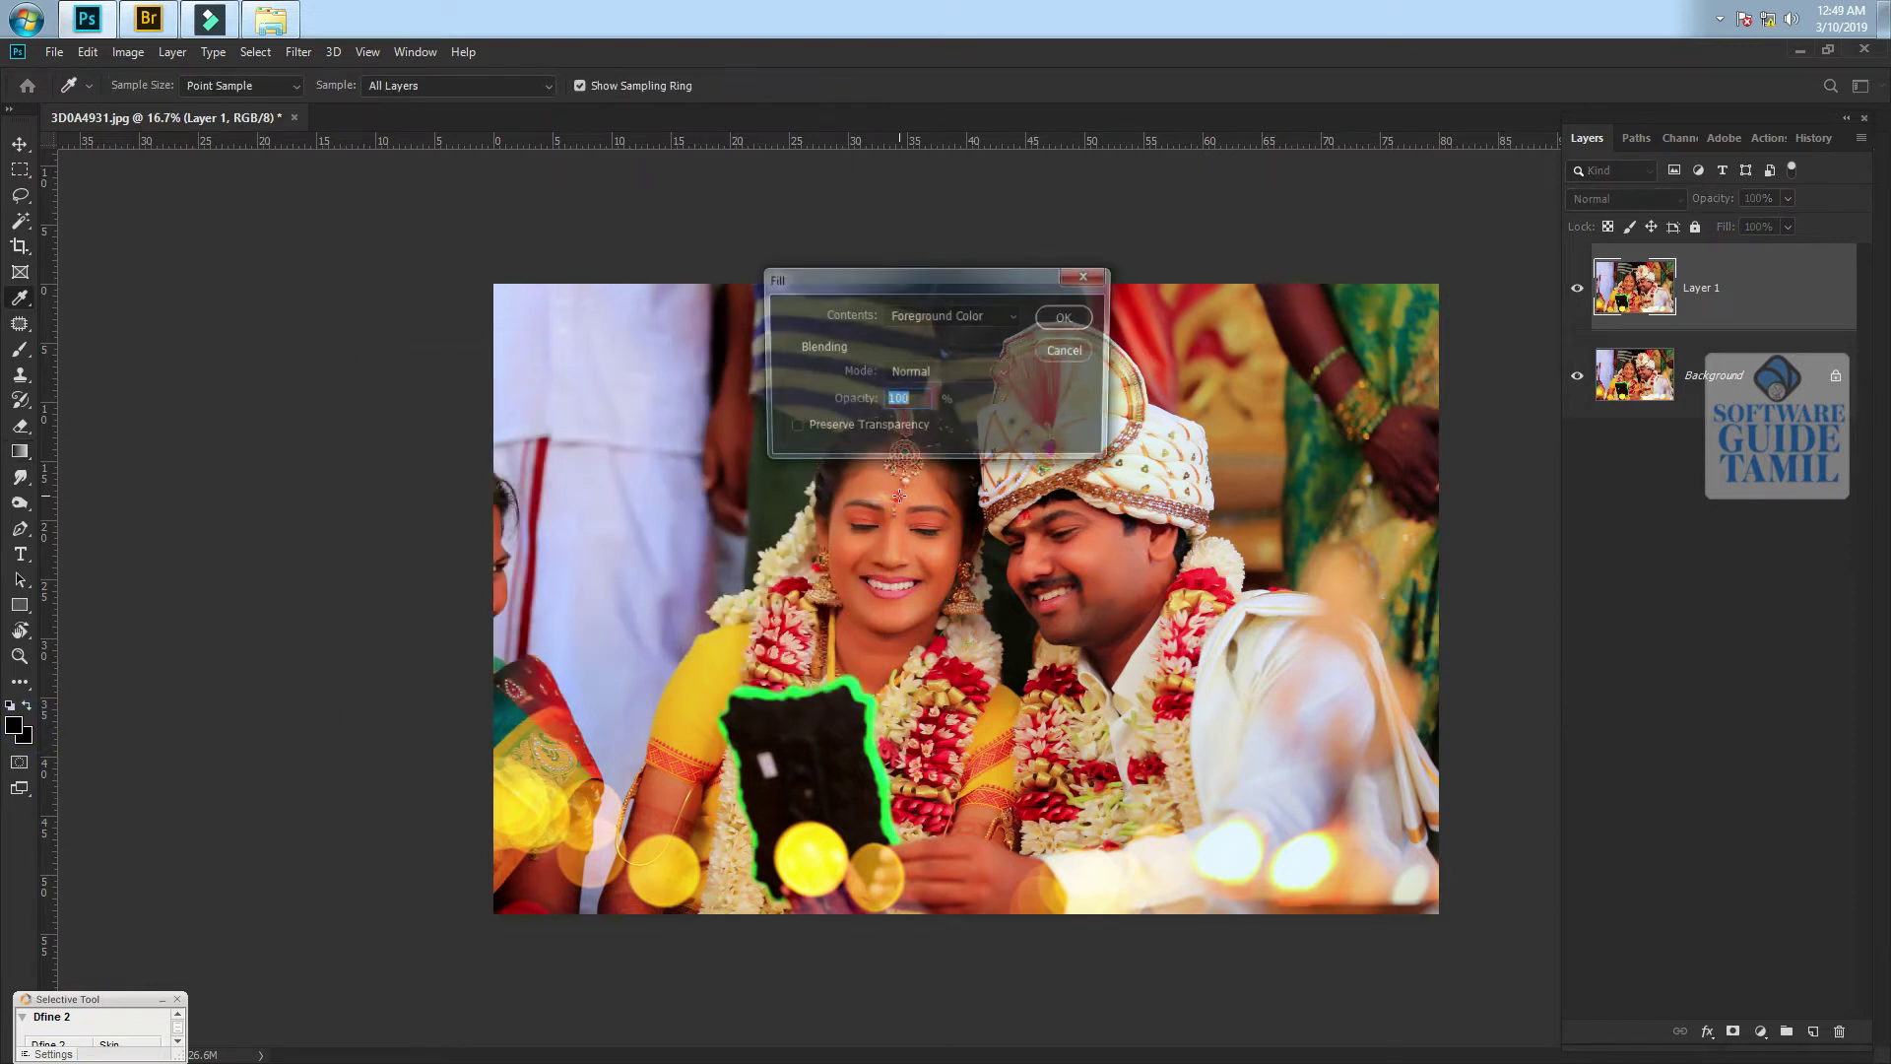
key("Return")
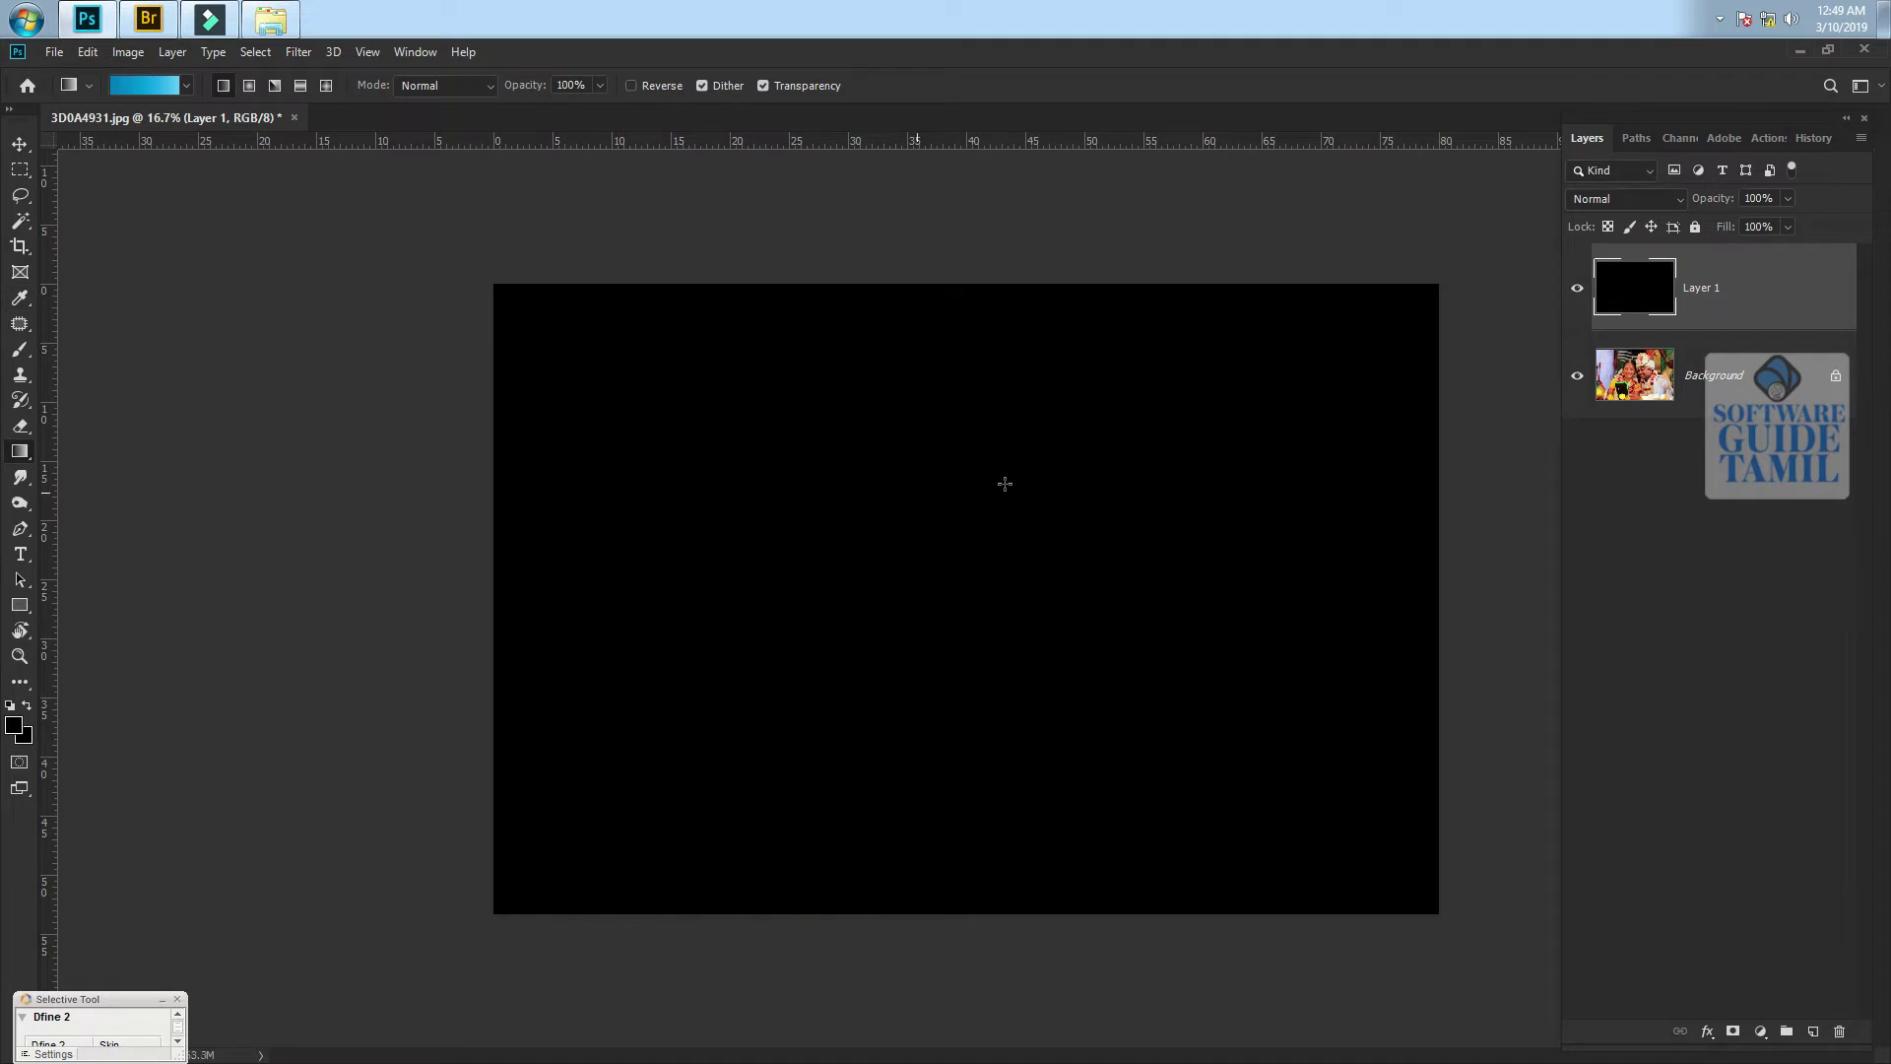
Draw the yellow-green preset gradient on Layer 1 diagonally from top-left to bottom-right
left_click(184, 88)
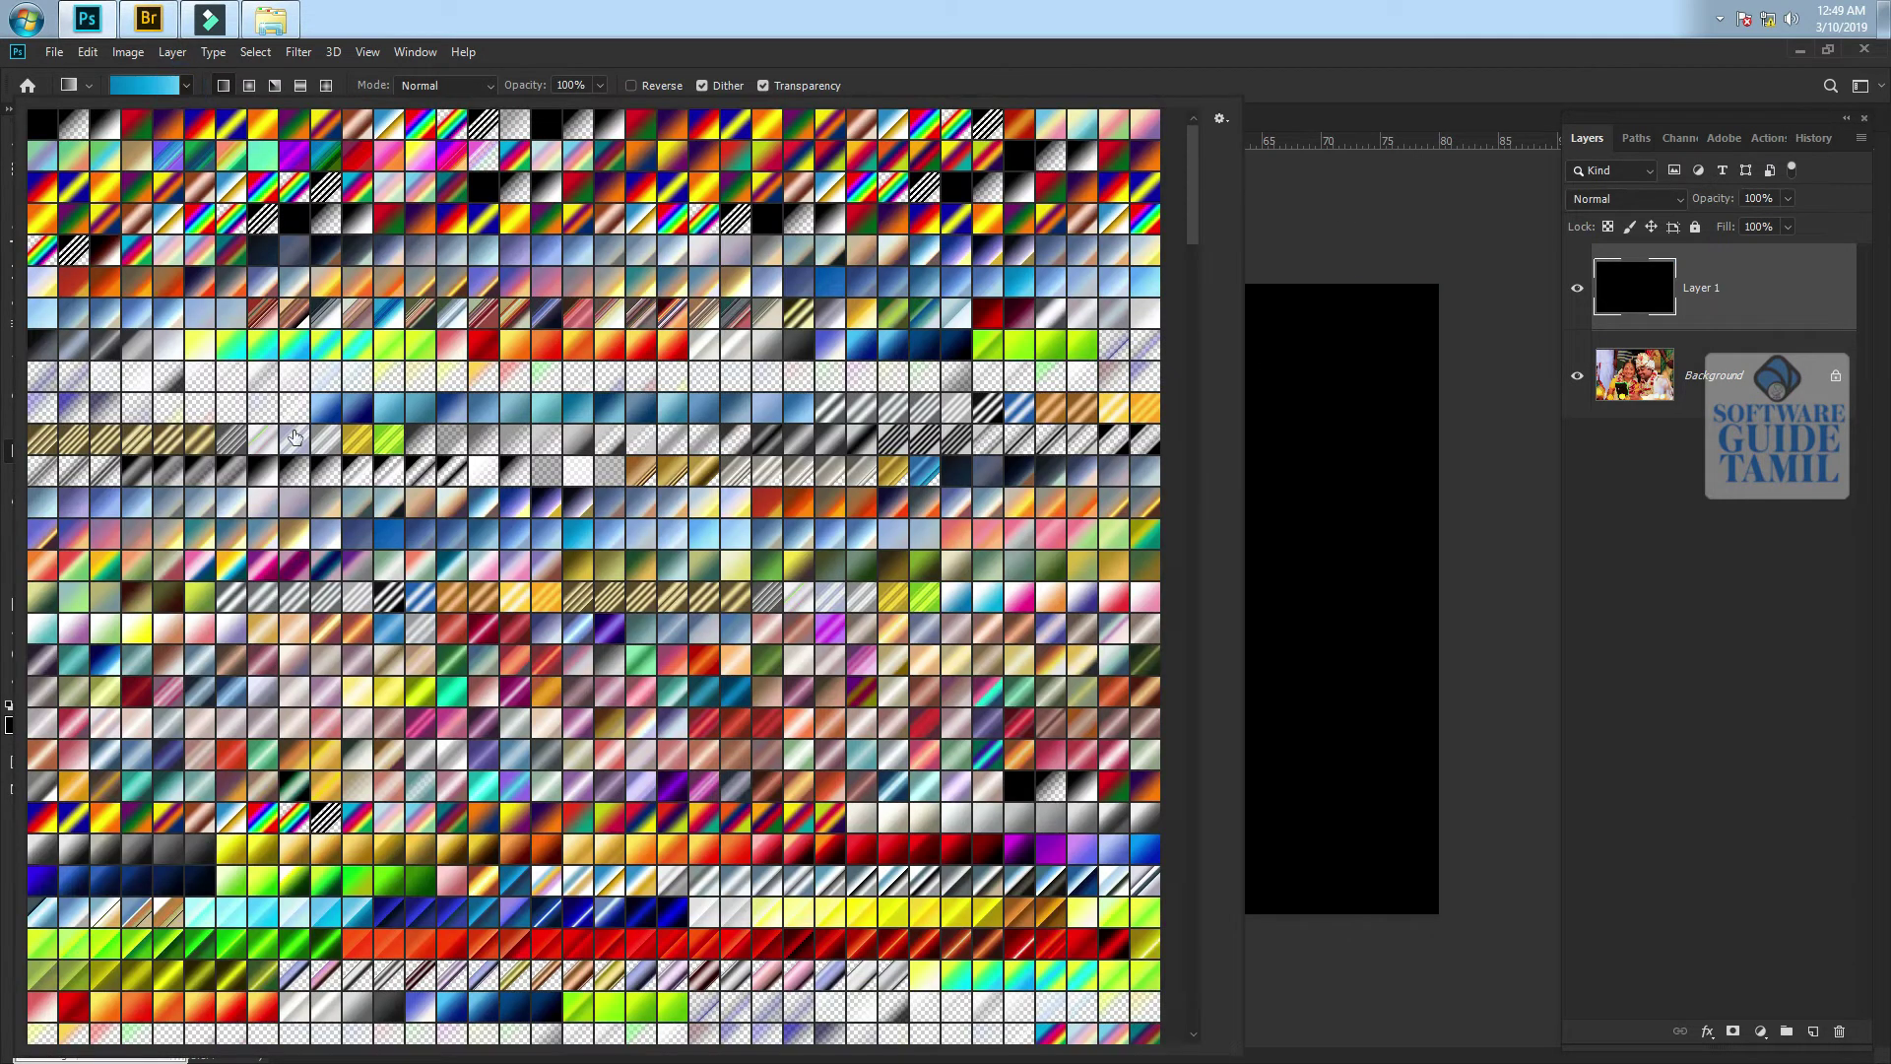
left_click(1297, 215)
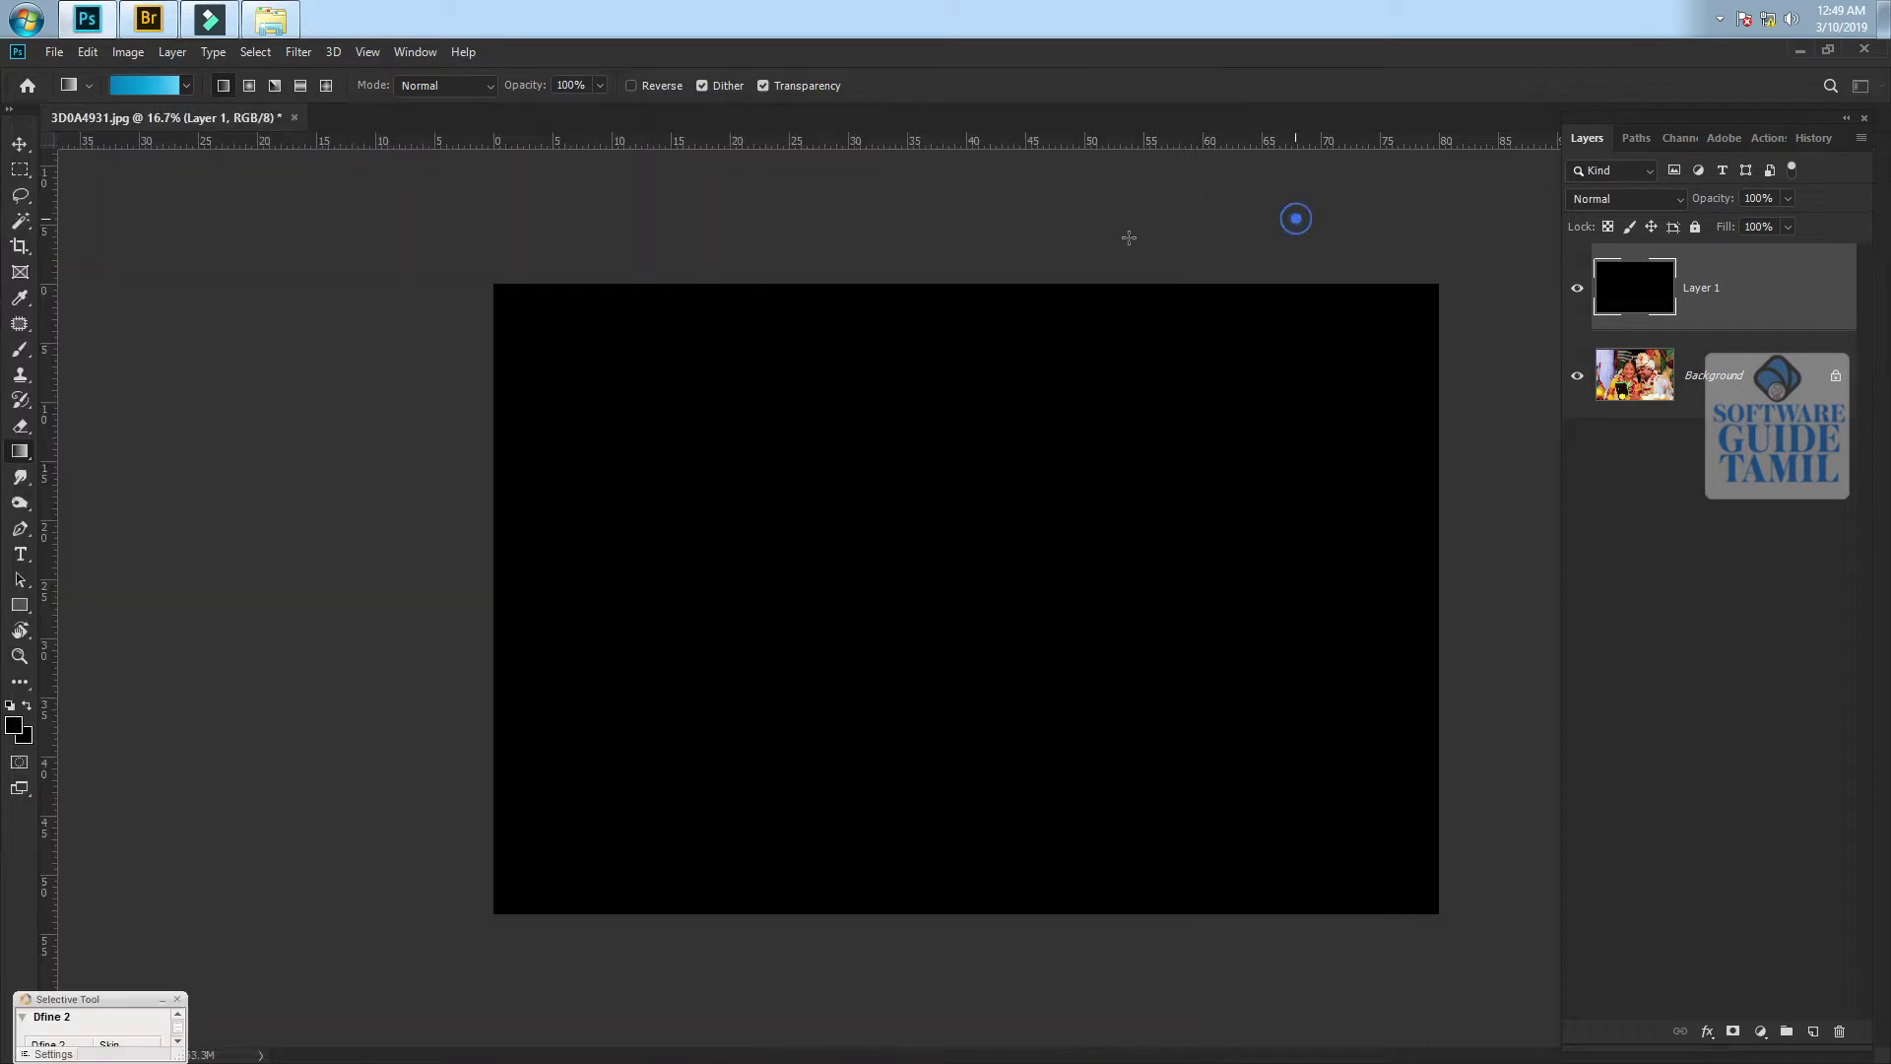
right_click(19, 451)
left_click(168, 455)
left_click(185, 87)
mouse_move(1196, 195)
left_mouse_down()
mouse_move(1193, 317)
mouse_move(1195, 174)
left_mouse_up()
left_click(1192, 225)
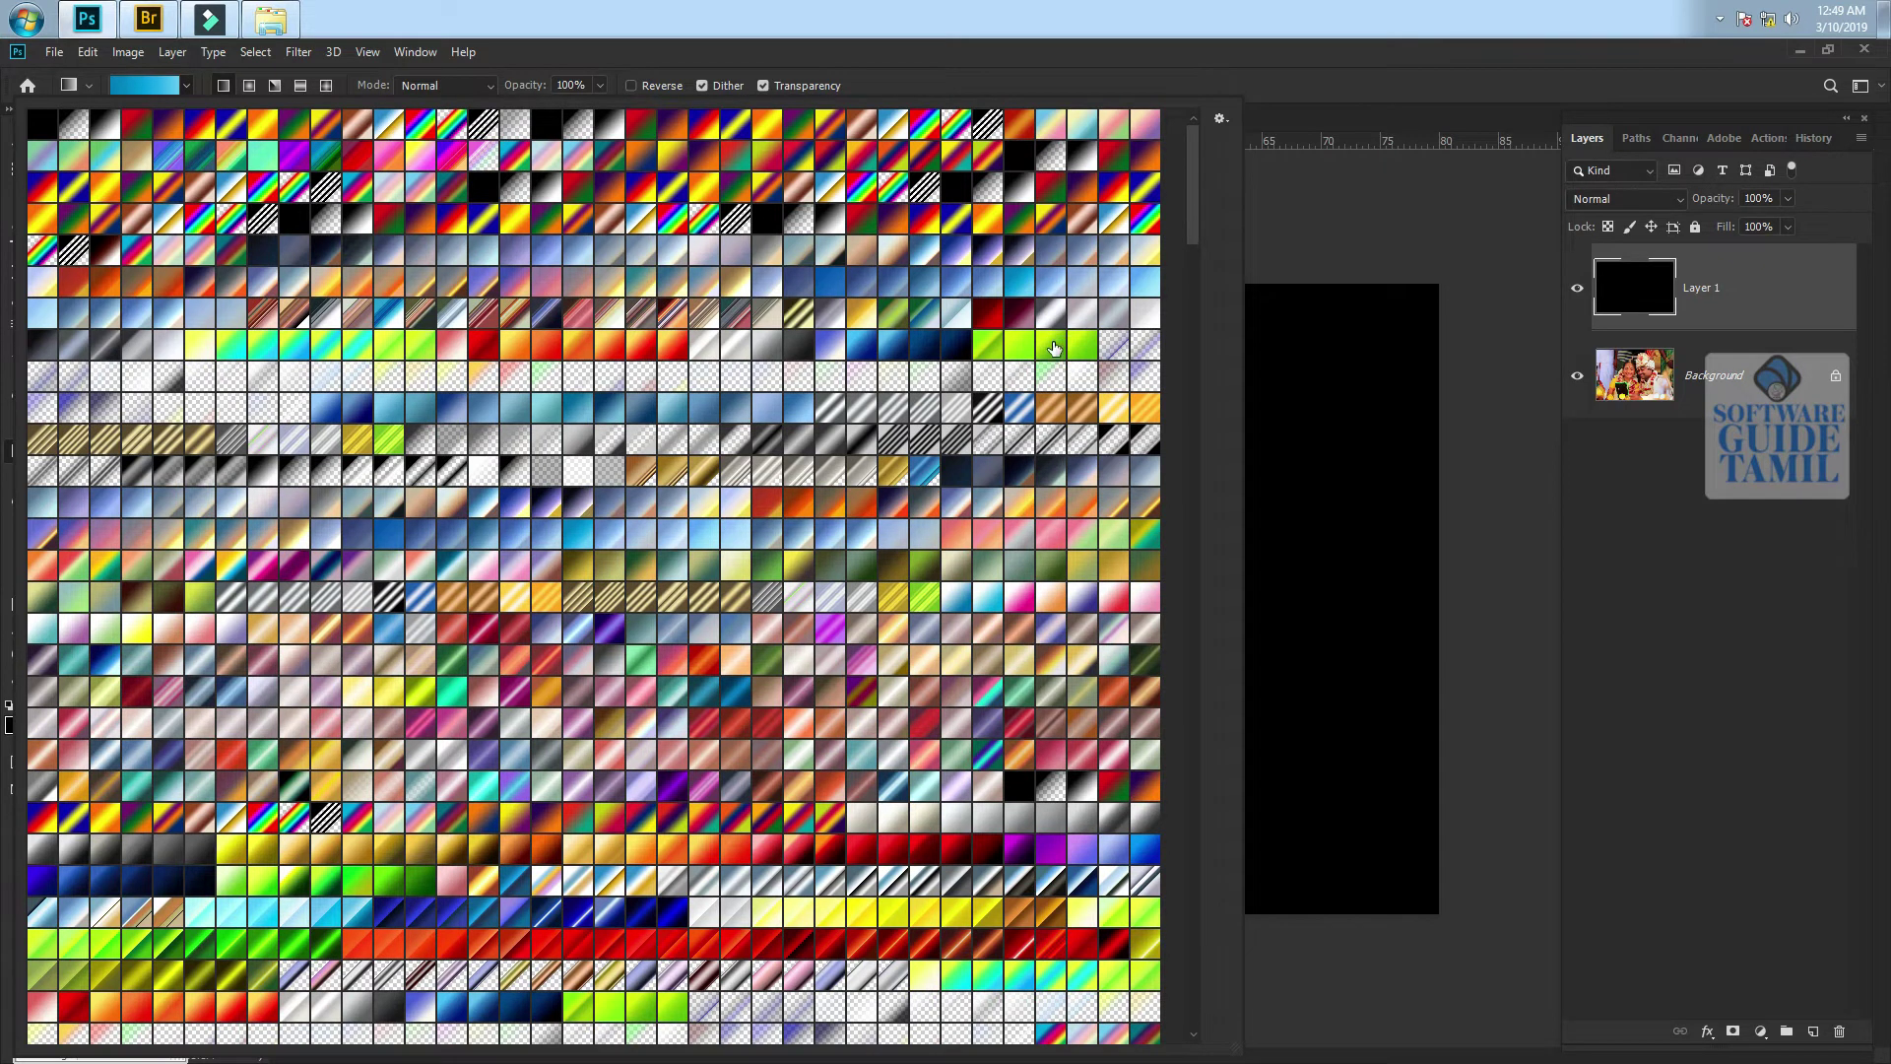
left_click(1056, 347)
left_click(1506, 419)
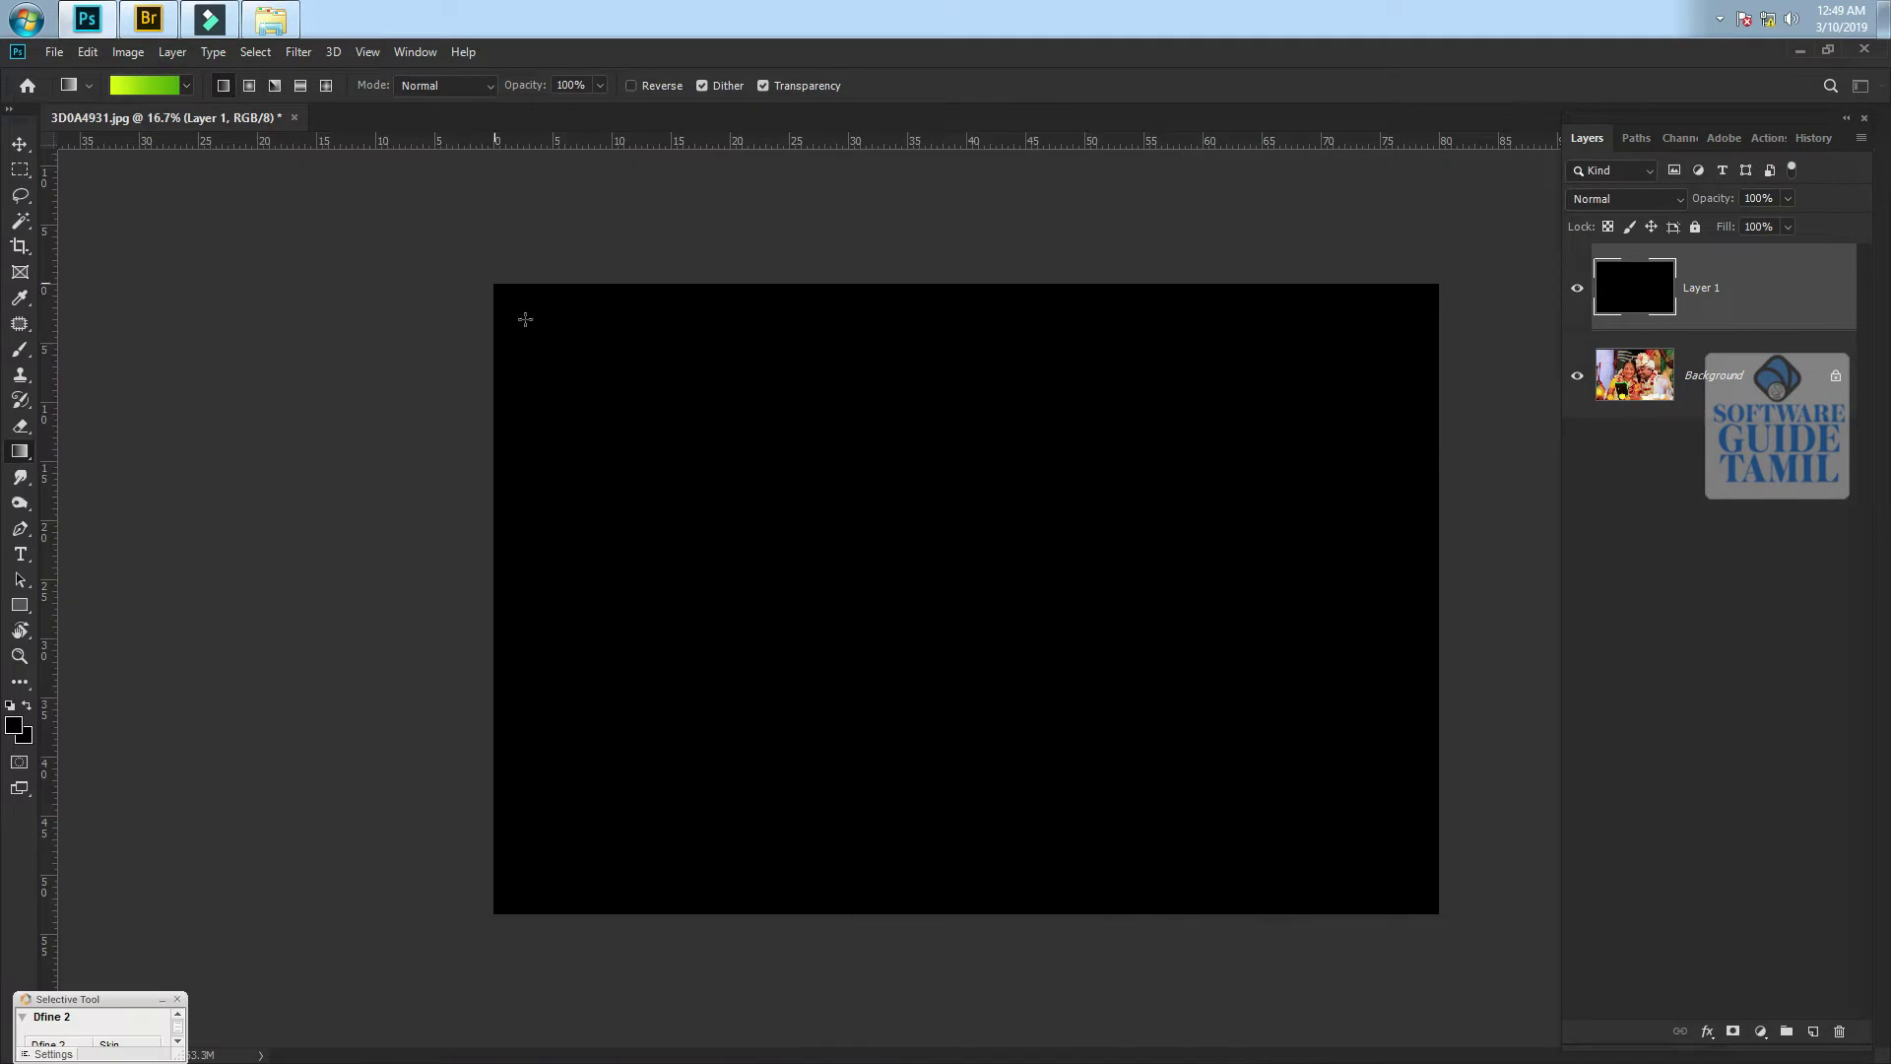
left_click_drag(495, 284, 1441, 908)
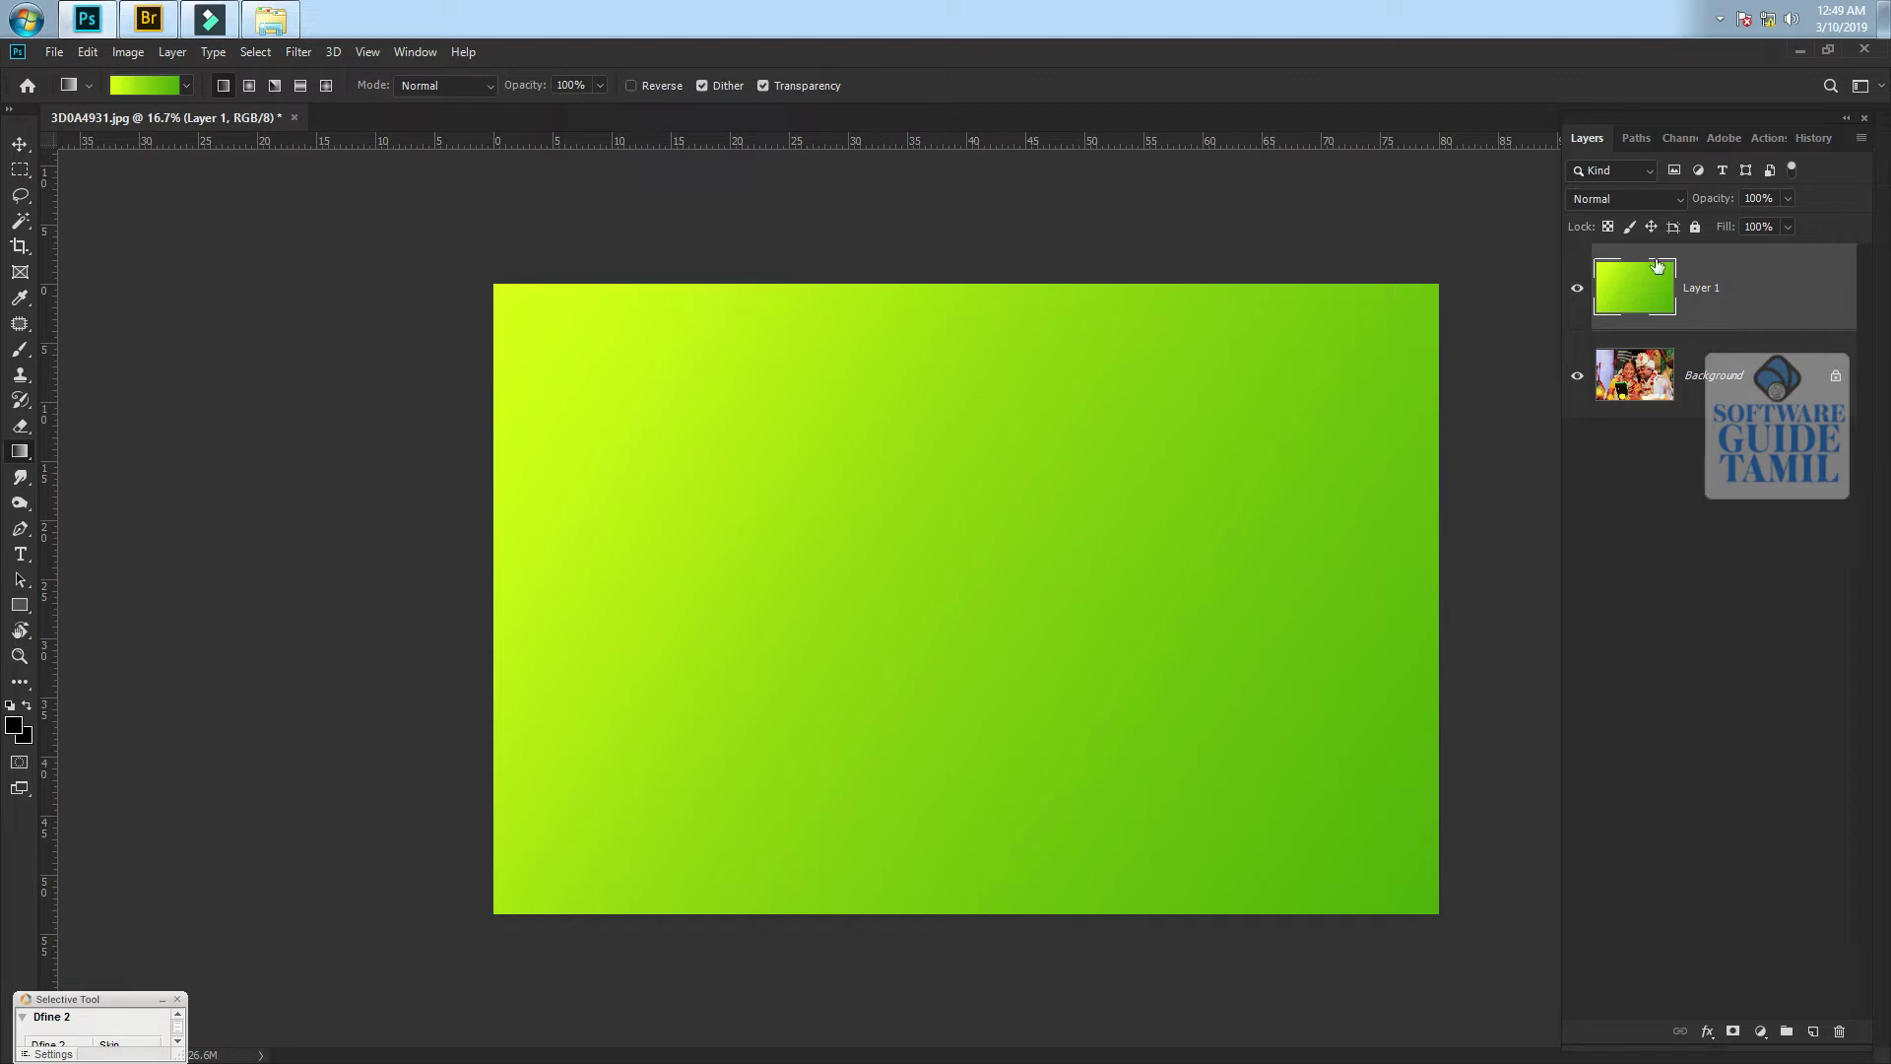
Set Layer 1 to Screen blending and lower its opacity to 35%
left_click(1619, 199)
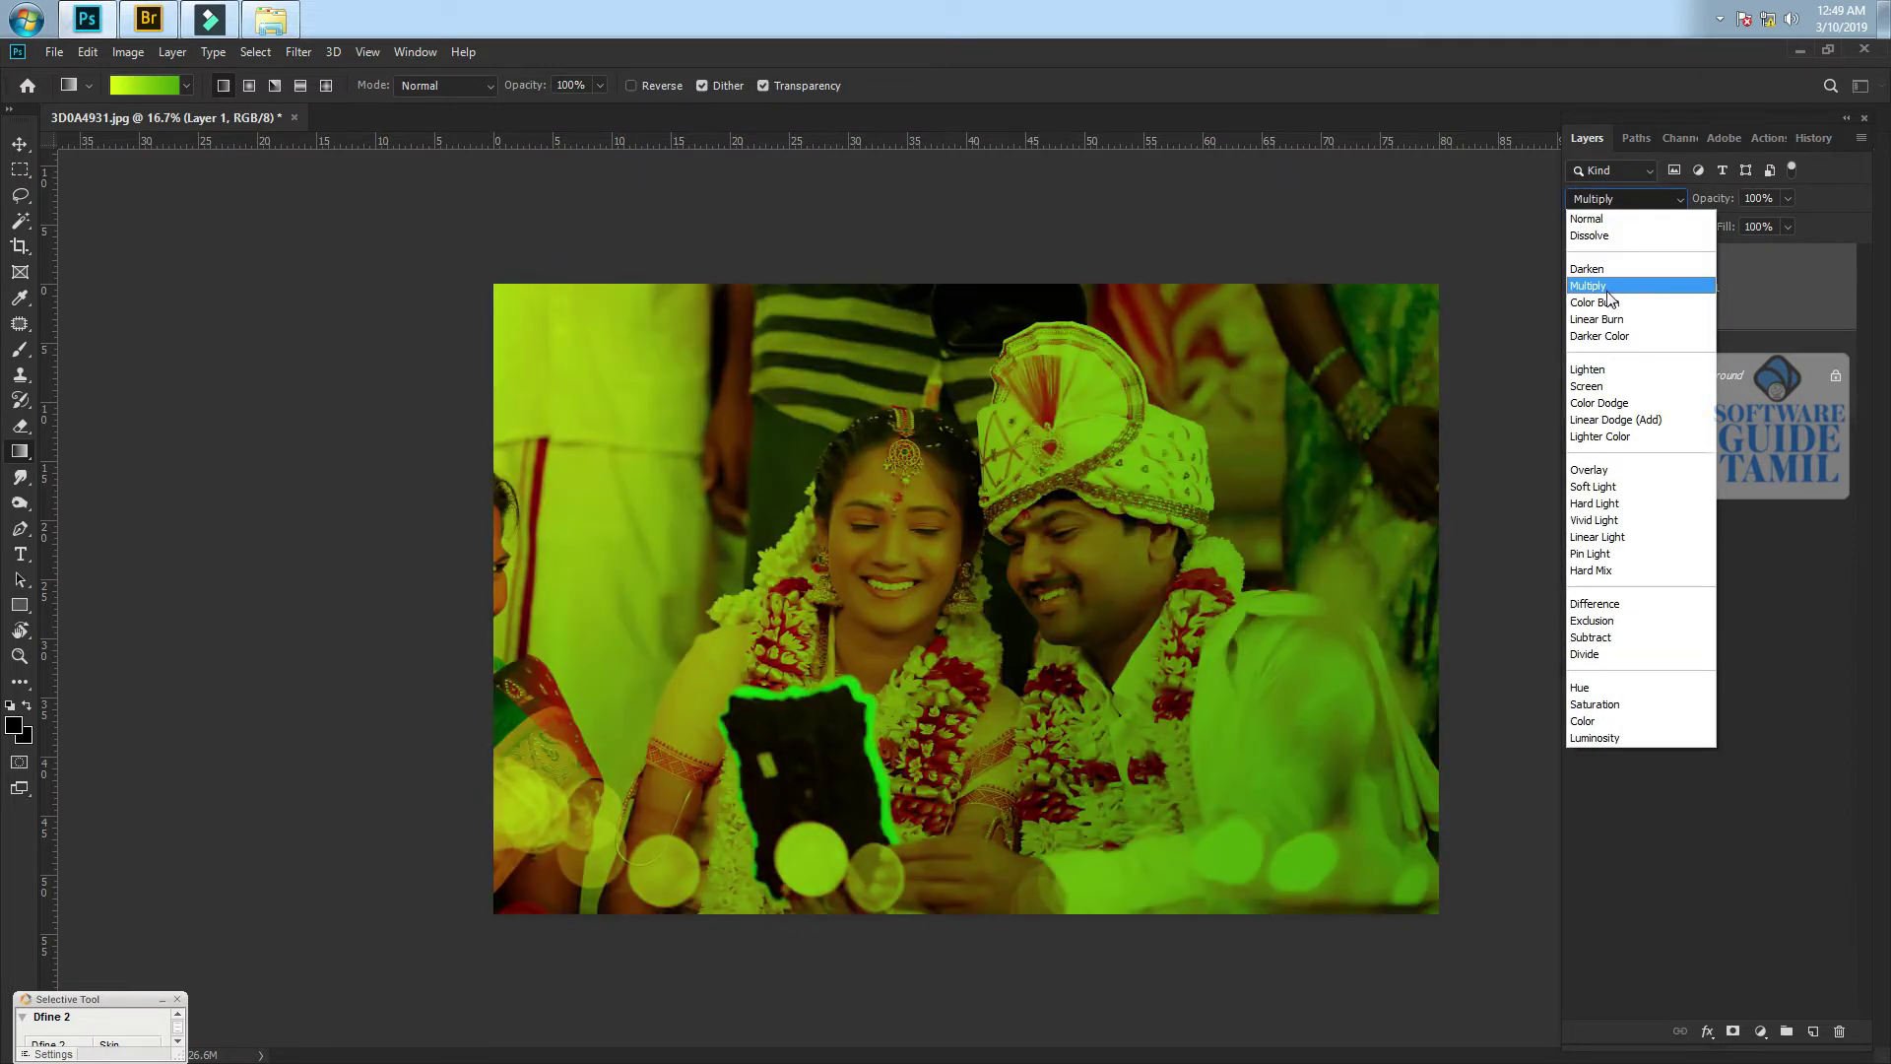
left_click(1608, 386)
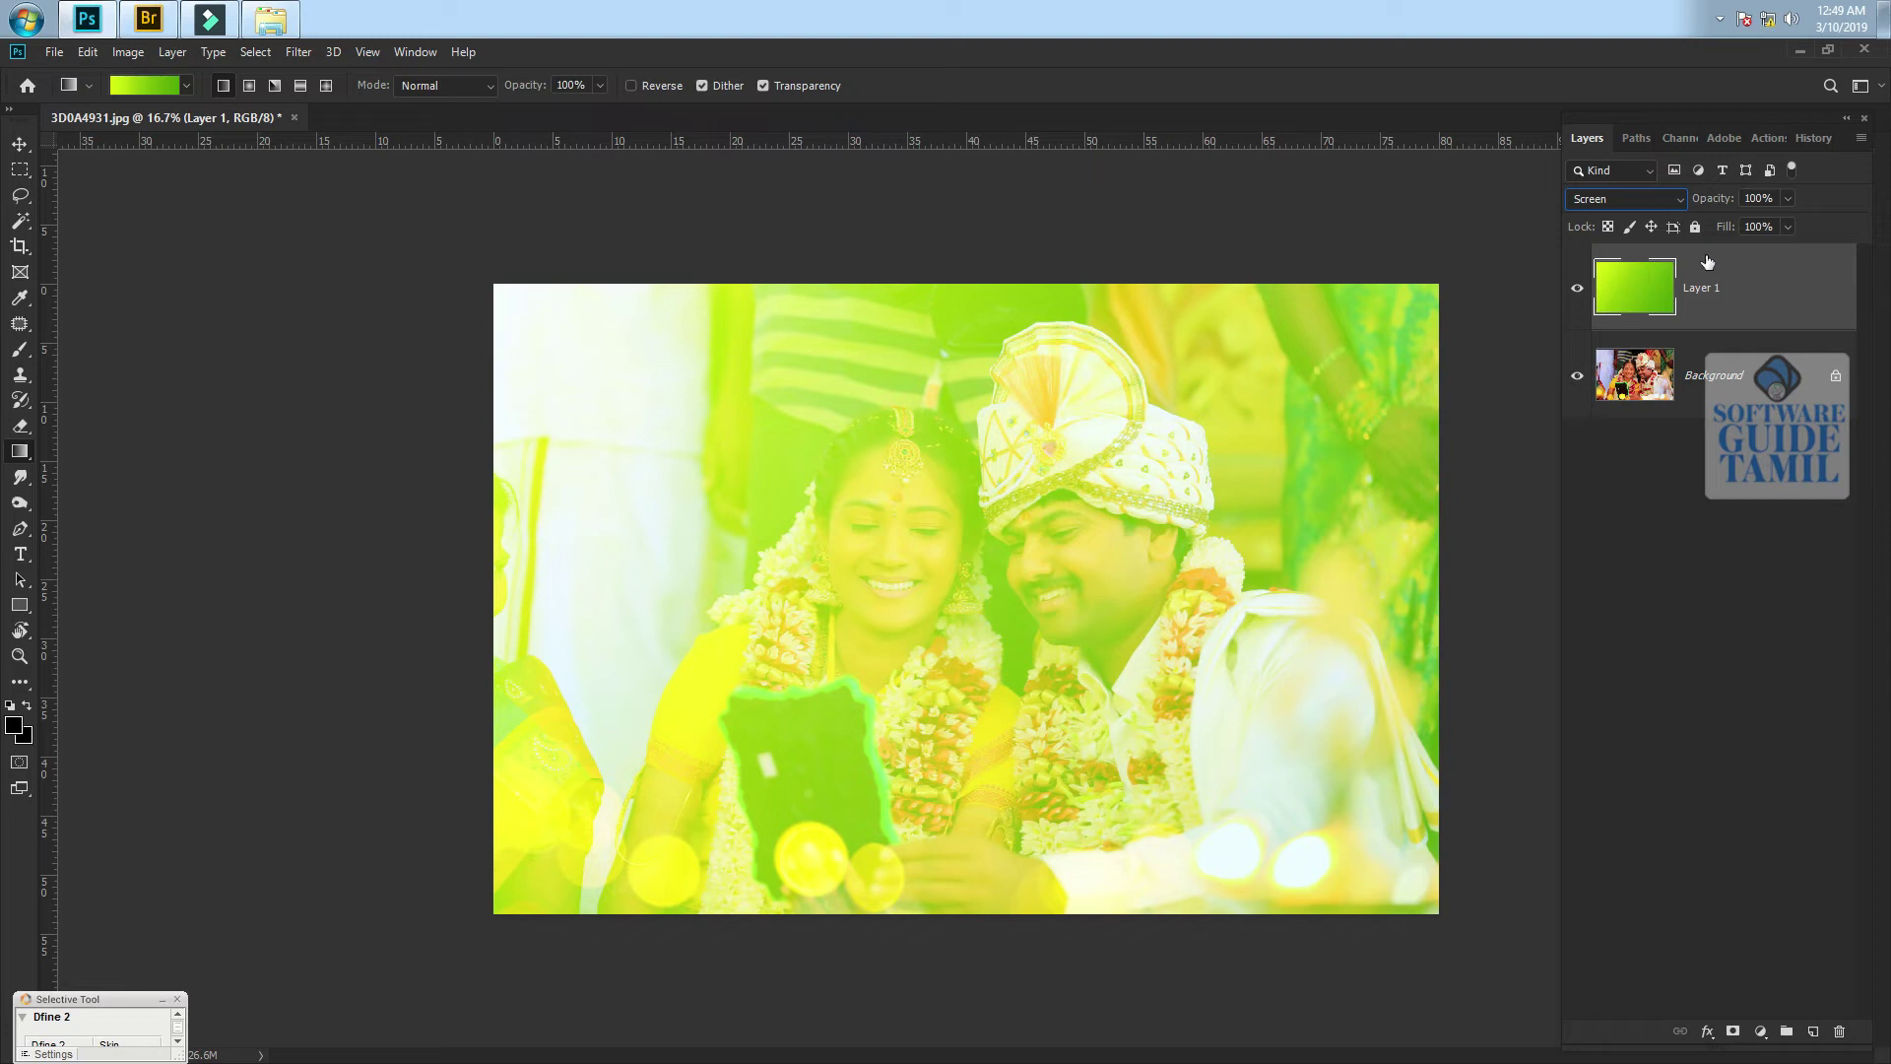
left_click_drag(1743, 226, 1729, 222)
Toggle the green overlay on and off to compare, leaving it hidden
left_click(1577, 289)
left_click(1578, 288)
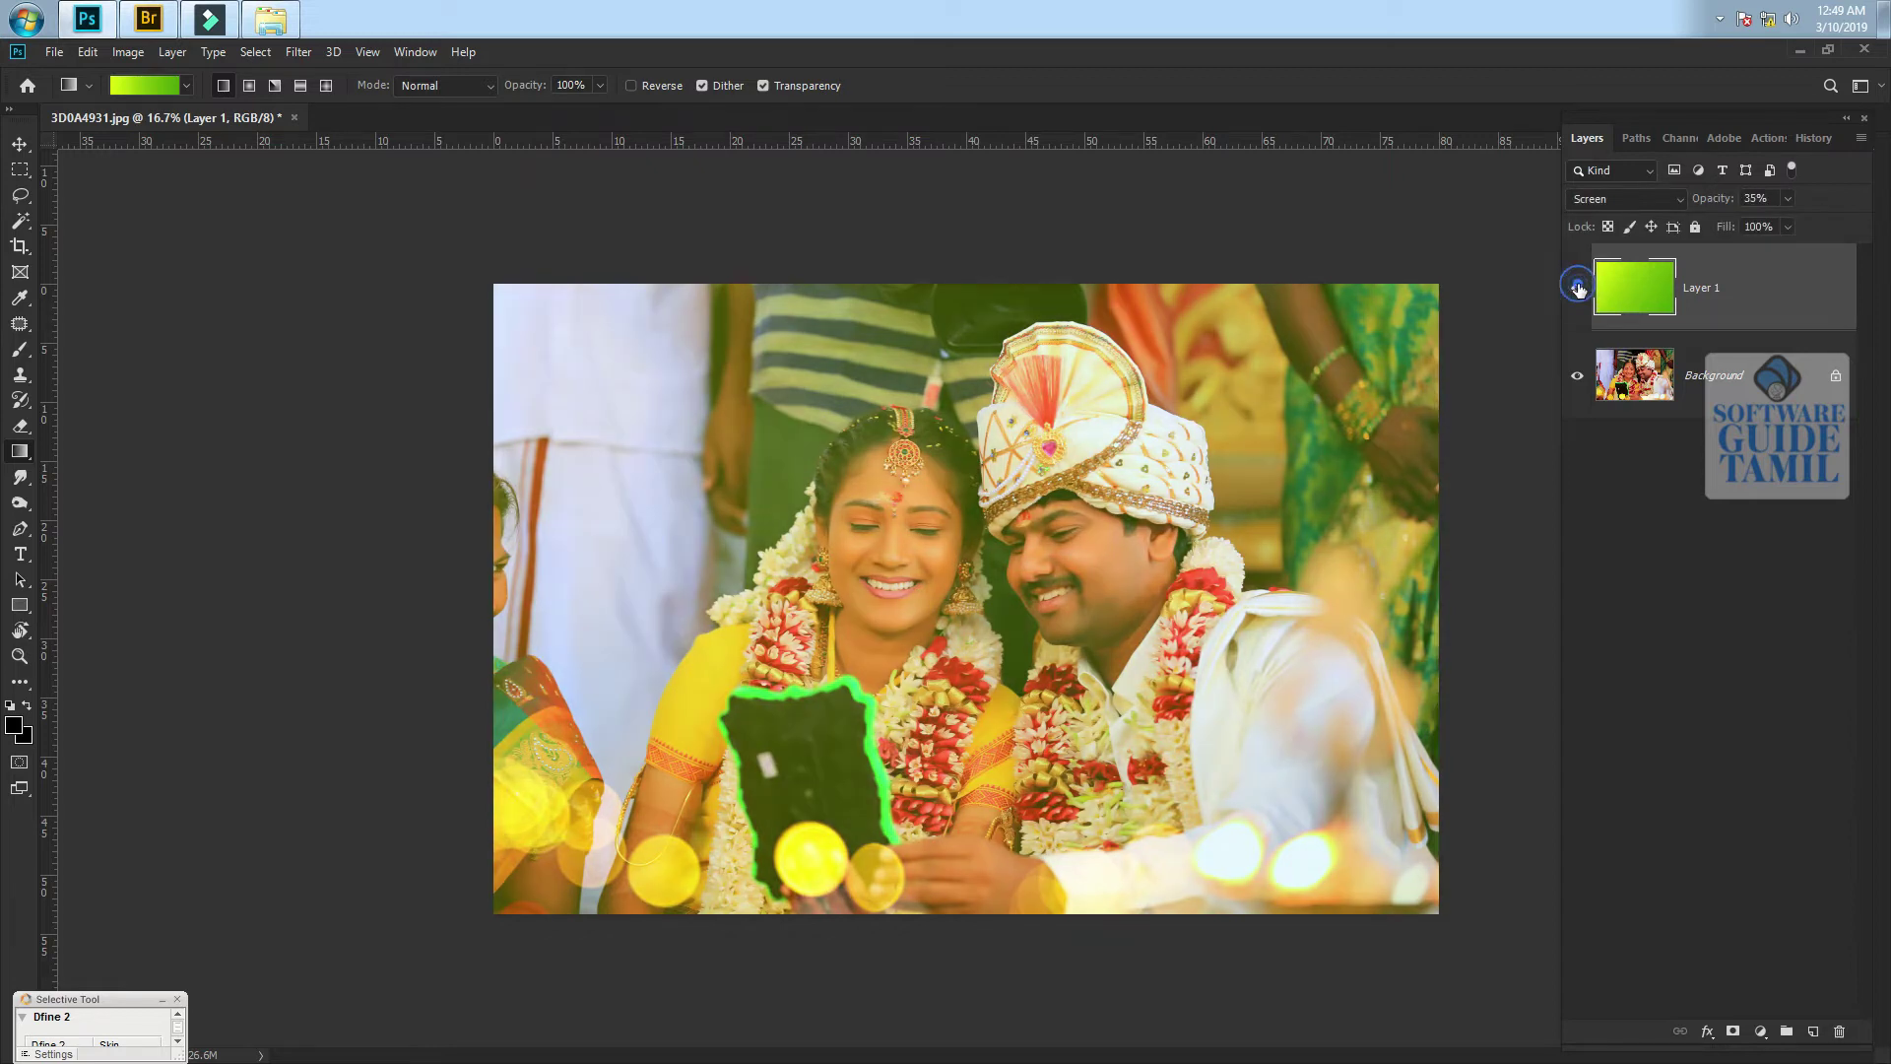
left_click(1578, 289)
left_click(1577, 288)
left_click(1578, 288)
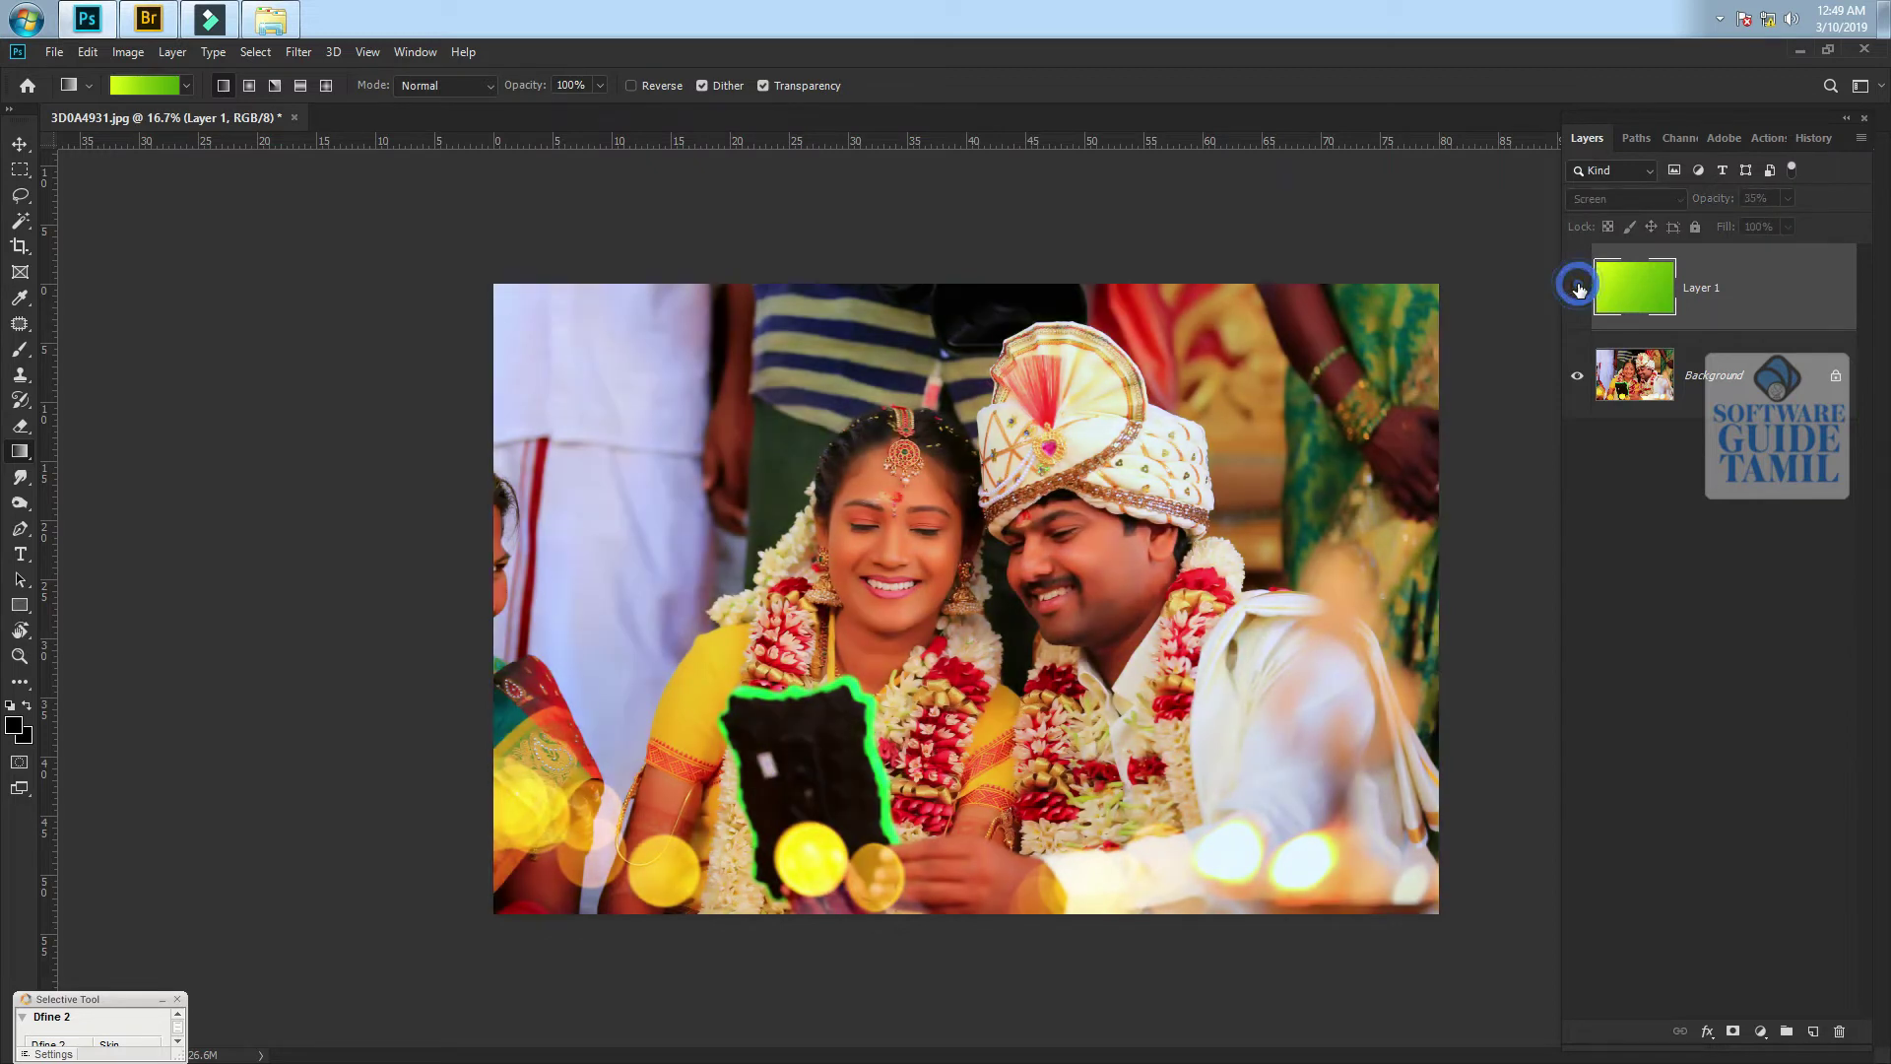
left_click(1578, 288)
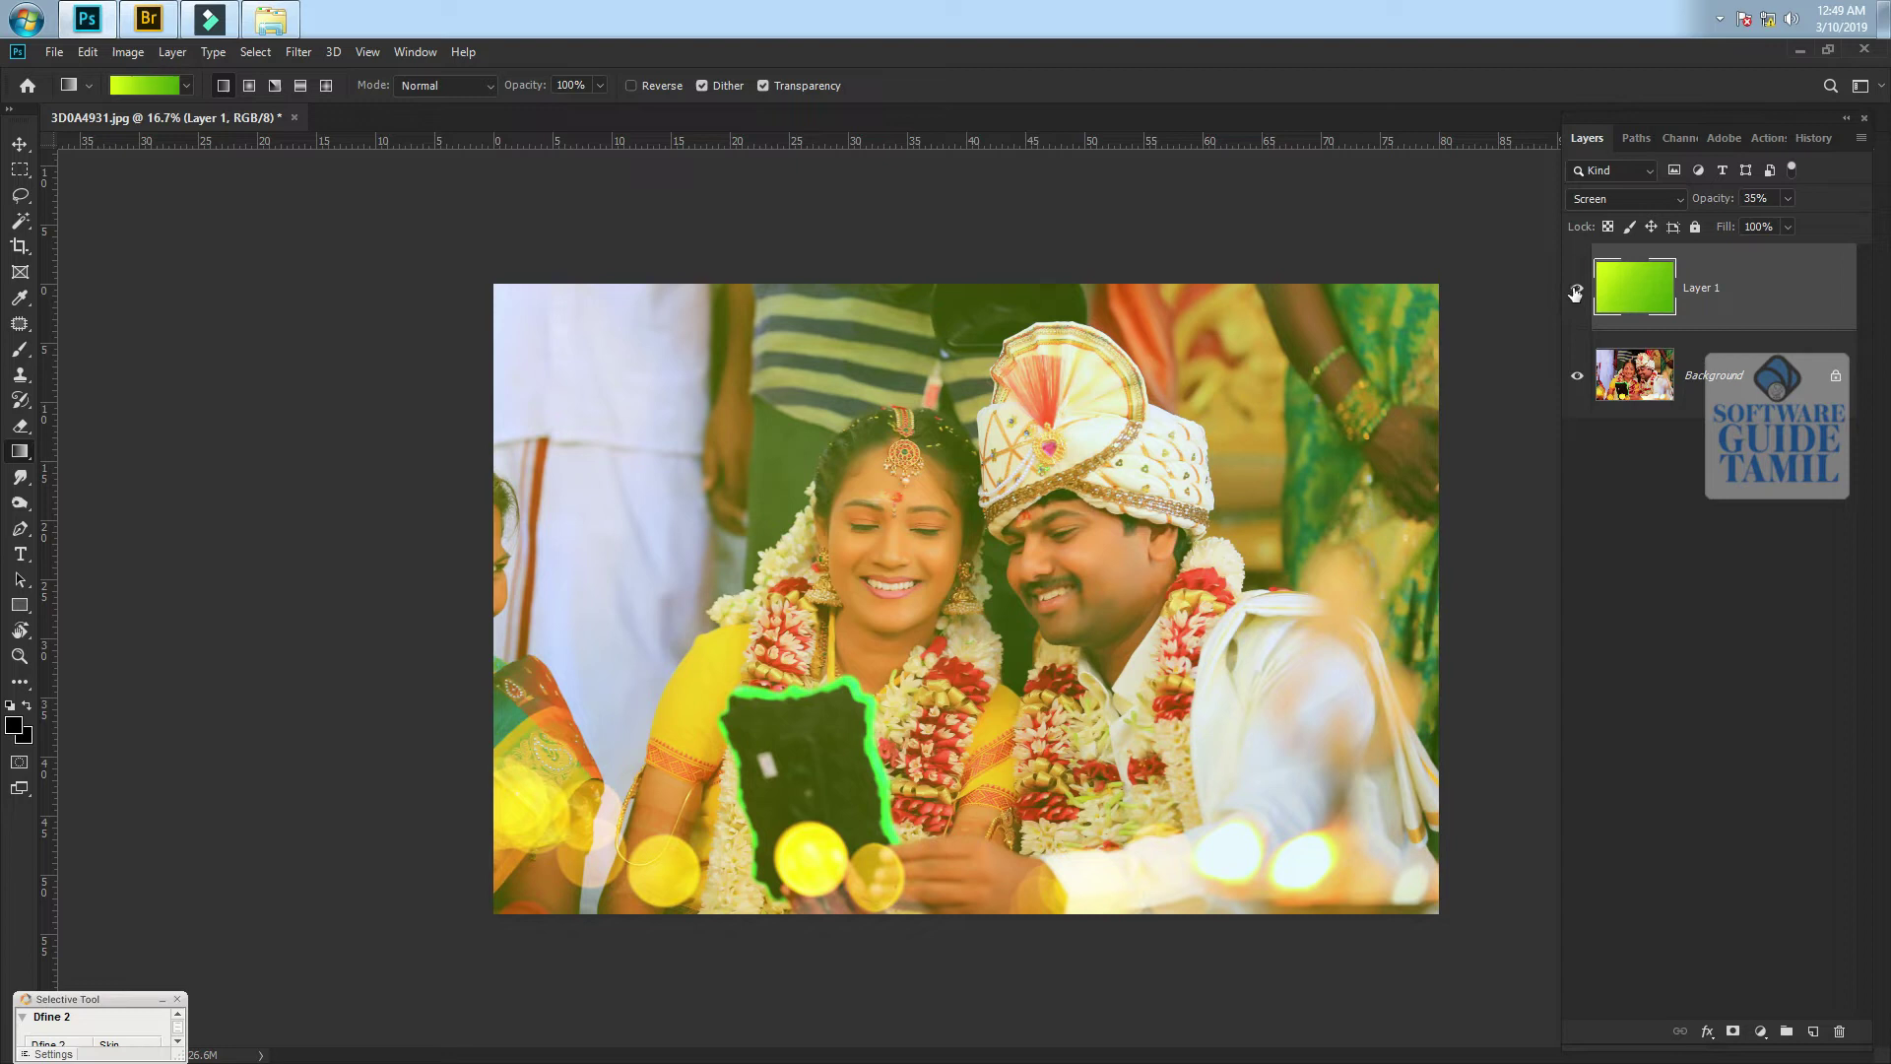
left_click(1577, 290)
Duplicate the Background photo layer and fill the copy with solid black
left_click(1716, 397)
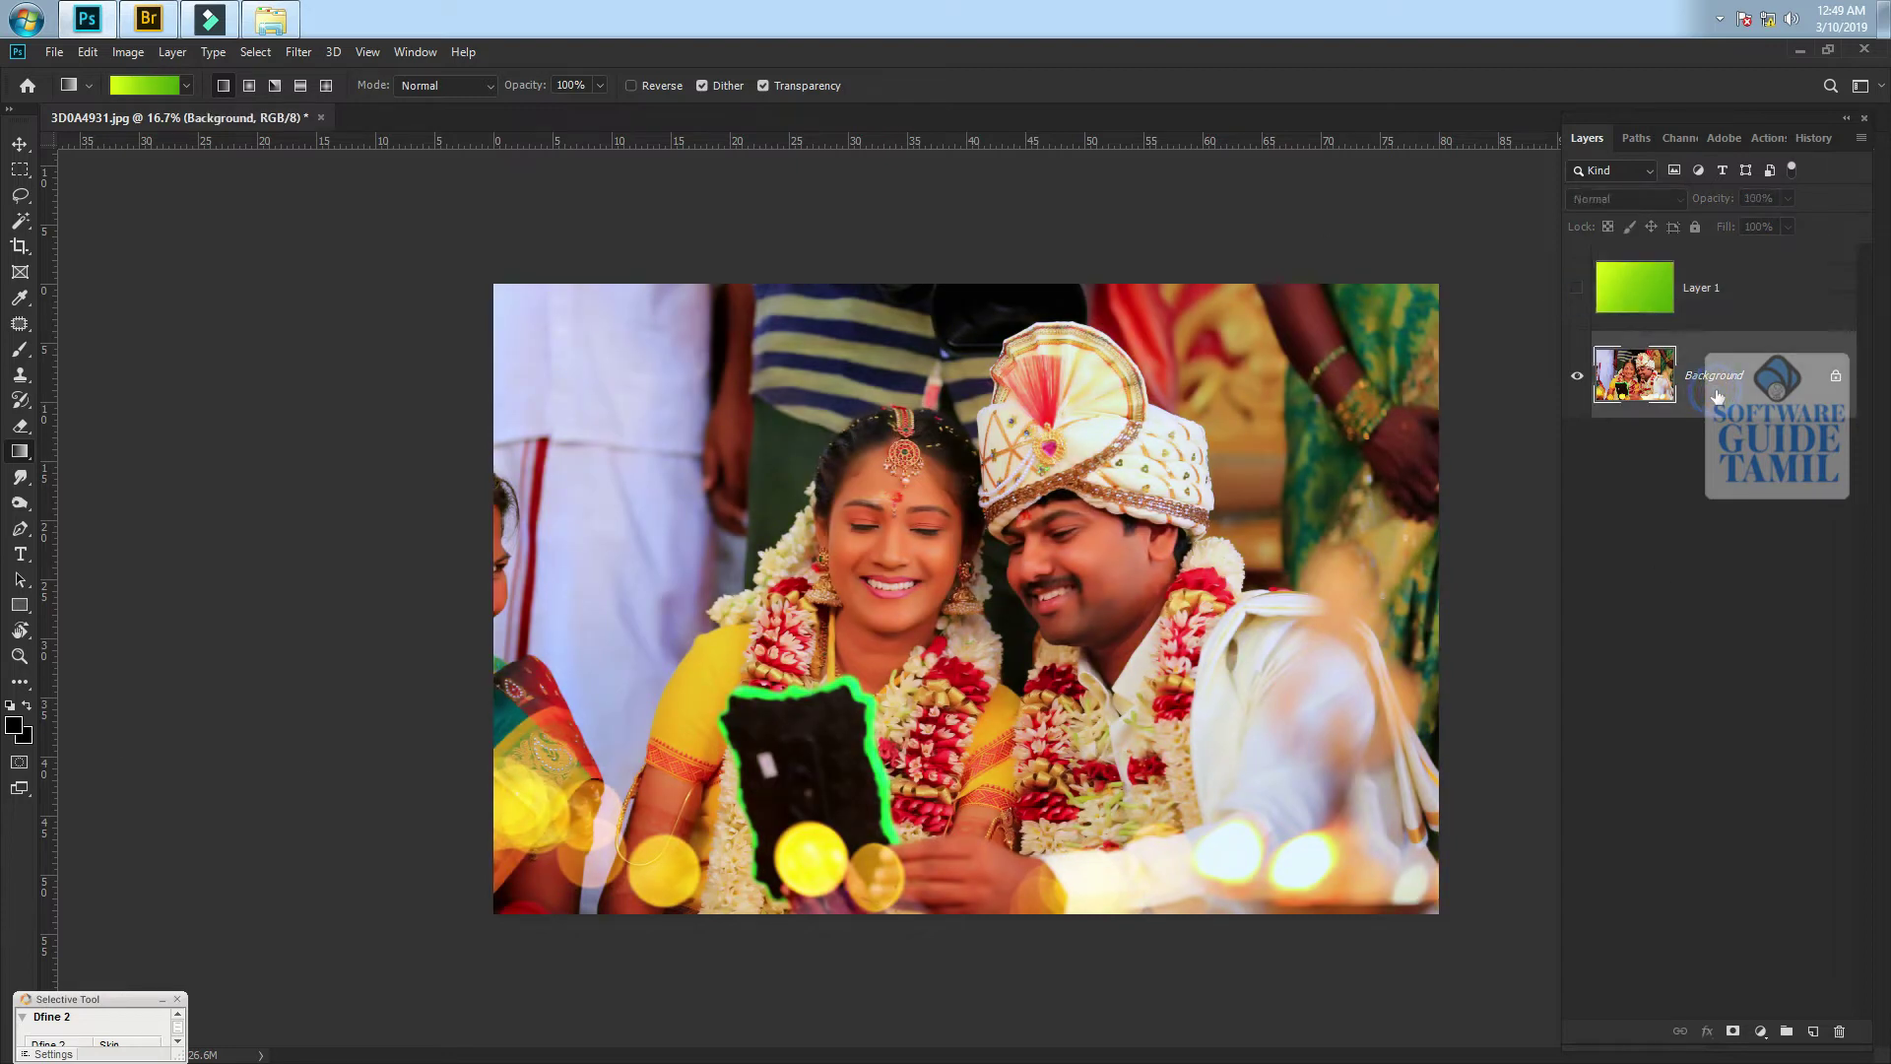
key("ctrl+j")
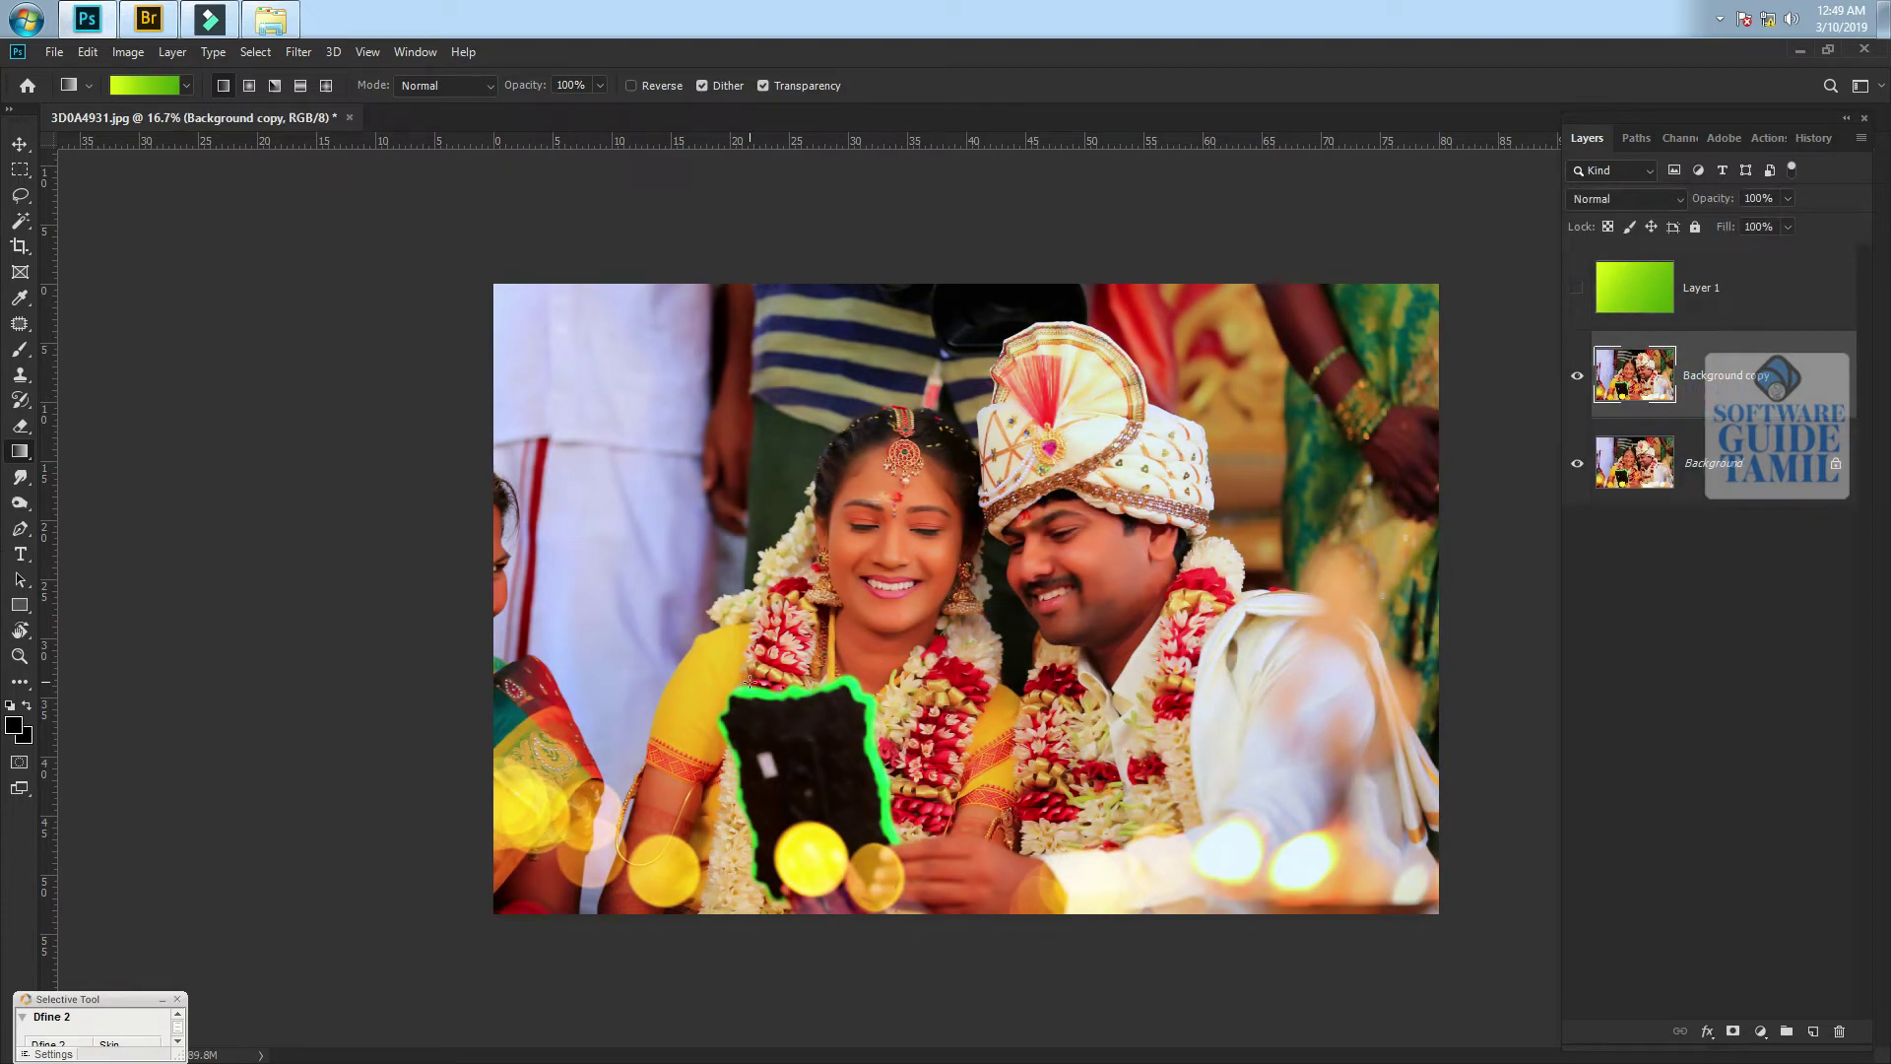
key("shift+F5")
key("Return")
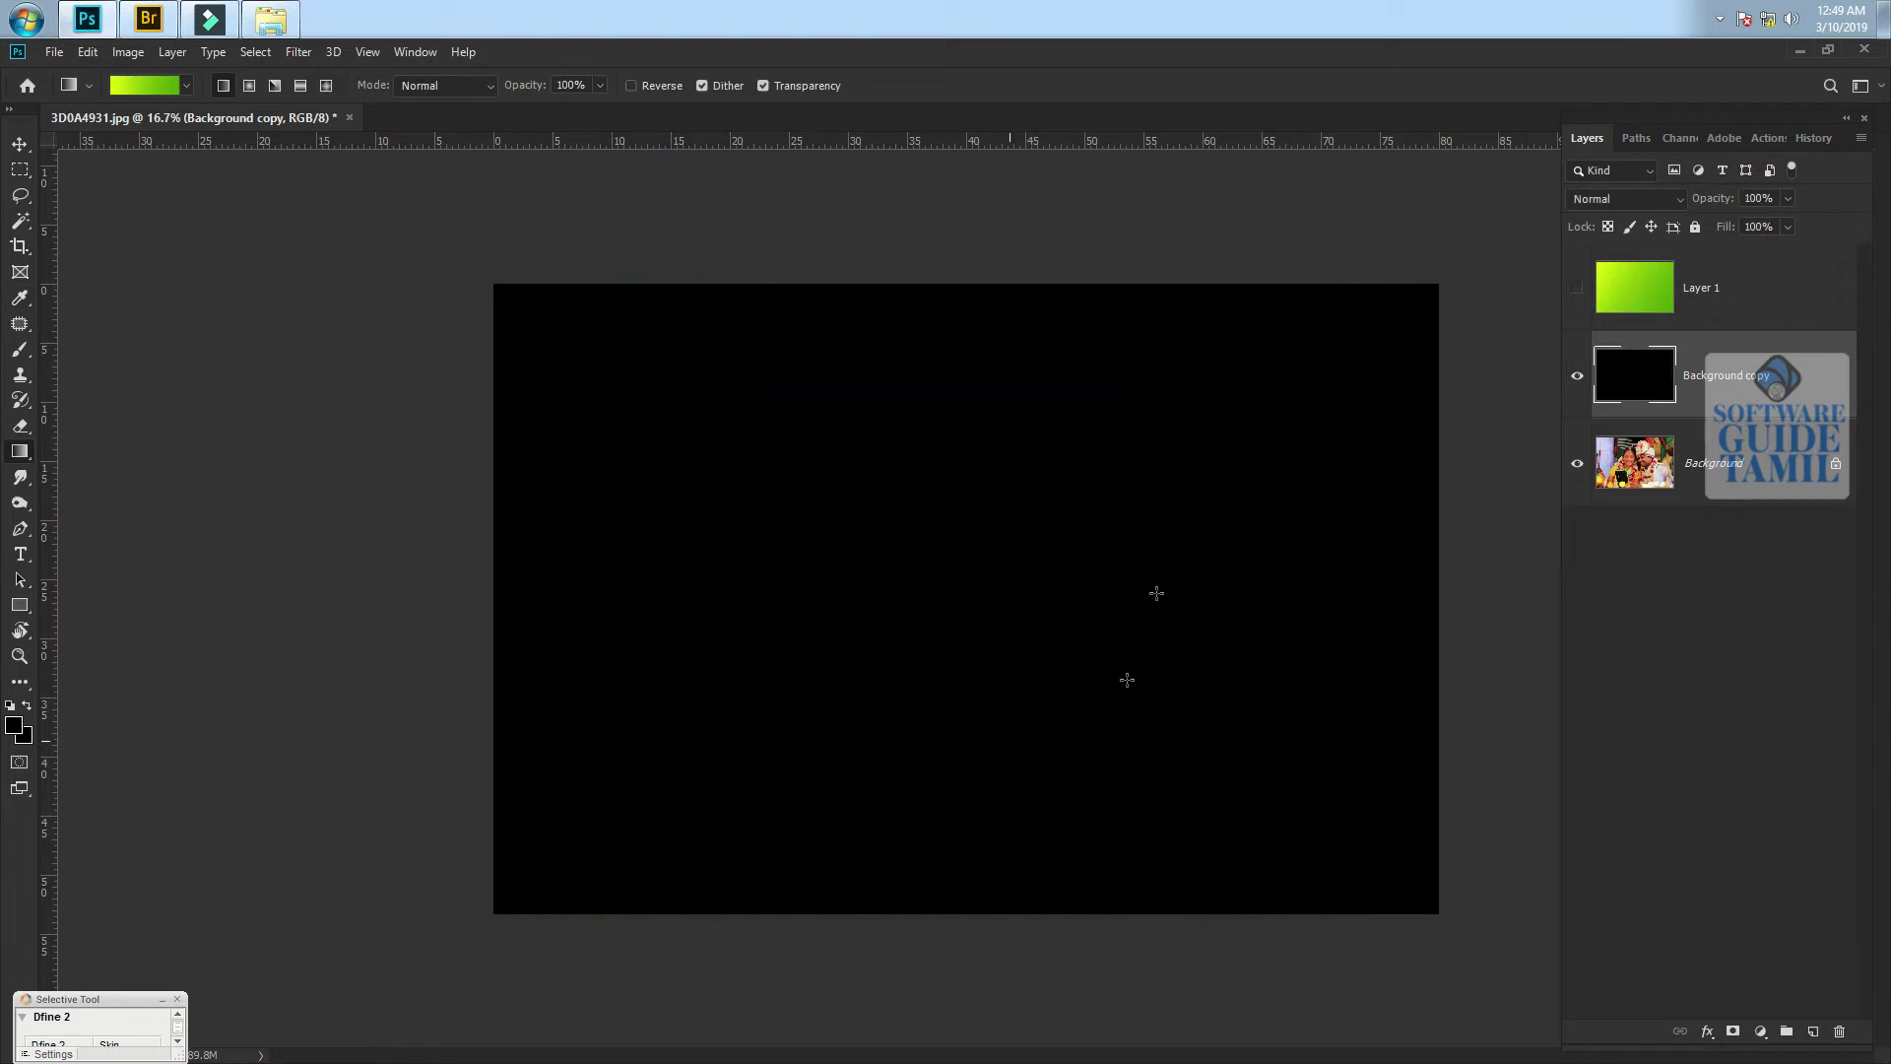
Draw the pink-red preset gradient diagonally across the copy, top-left to bottom-right
left_click(187, 86)
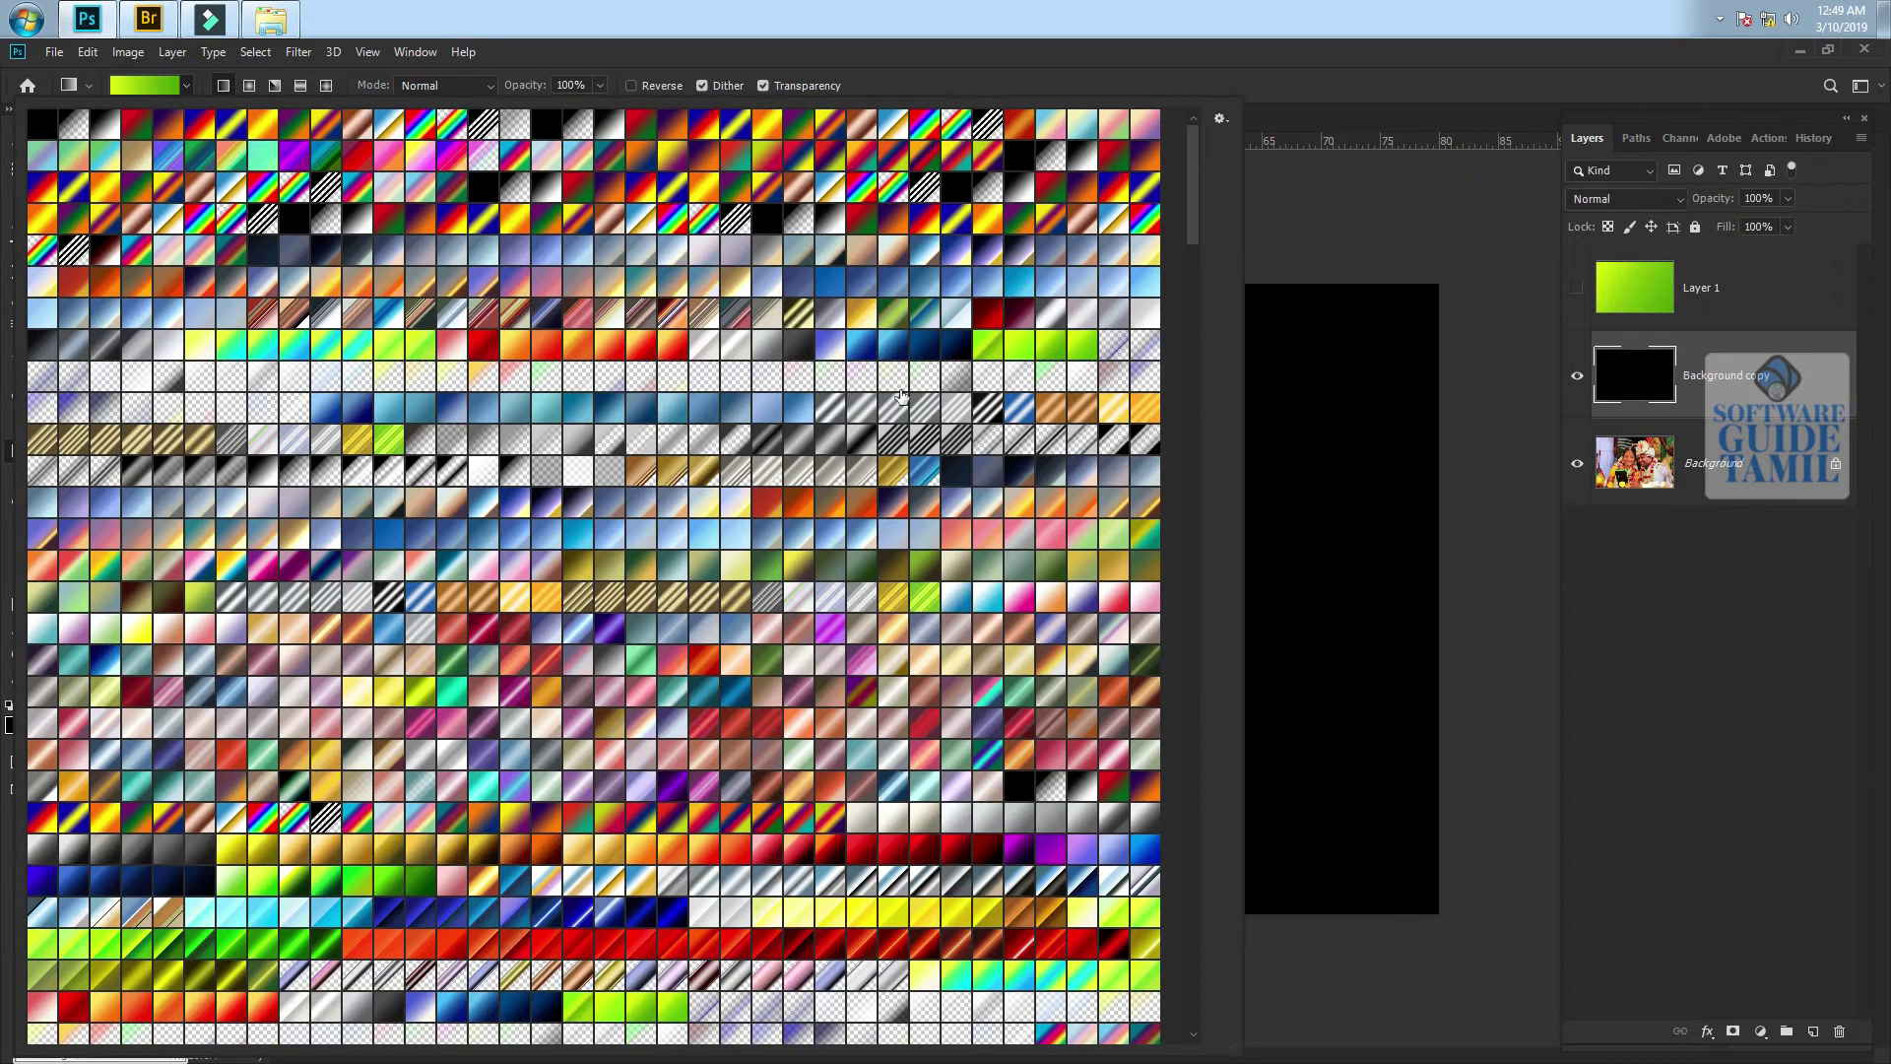
scroll(840, 680, "down", 1)
left_click(673, 643)
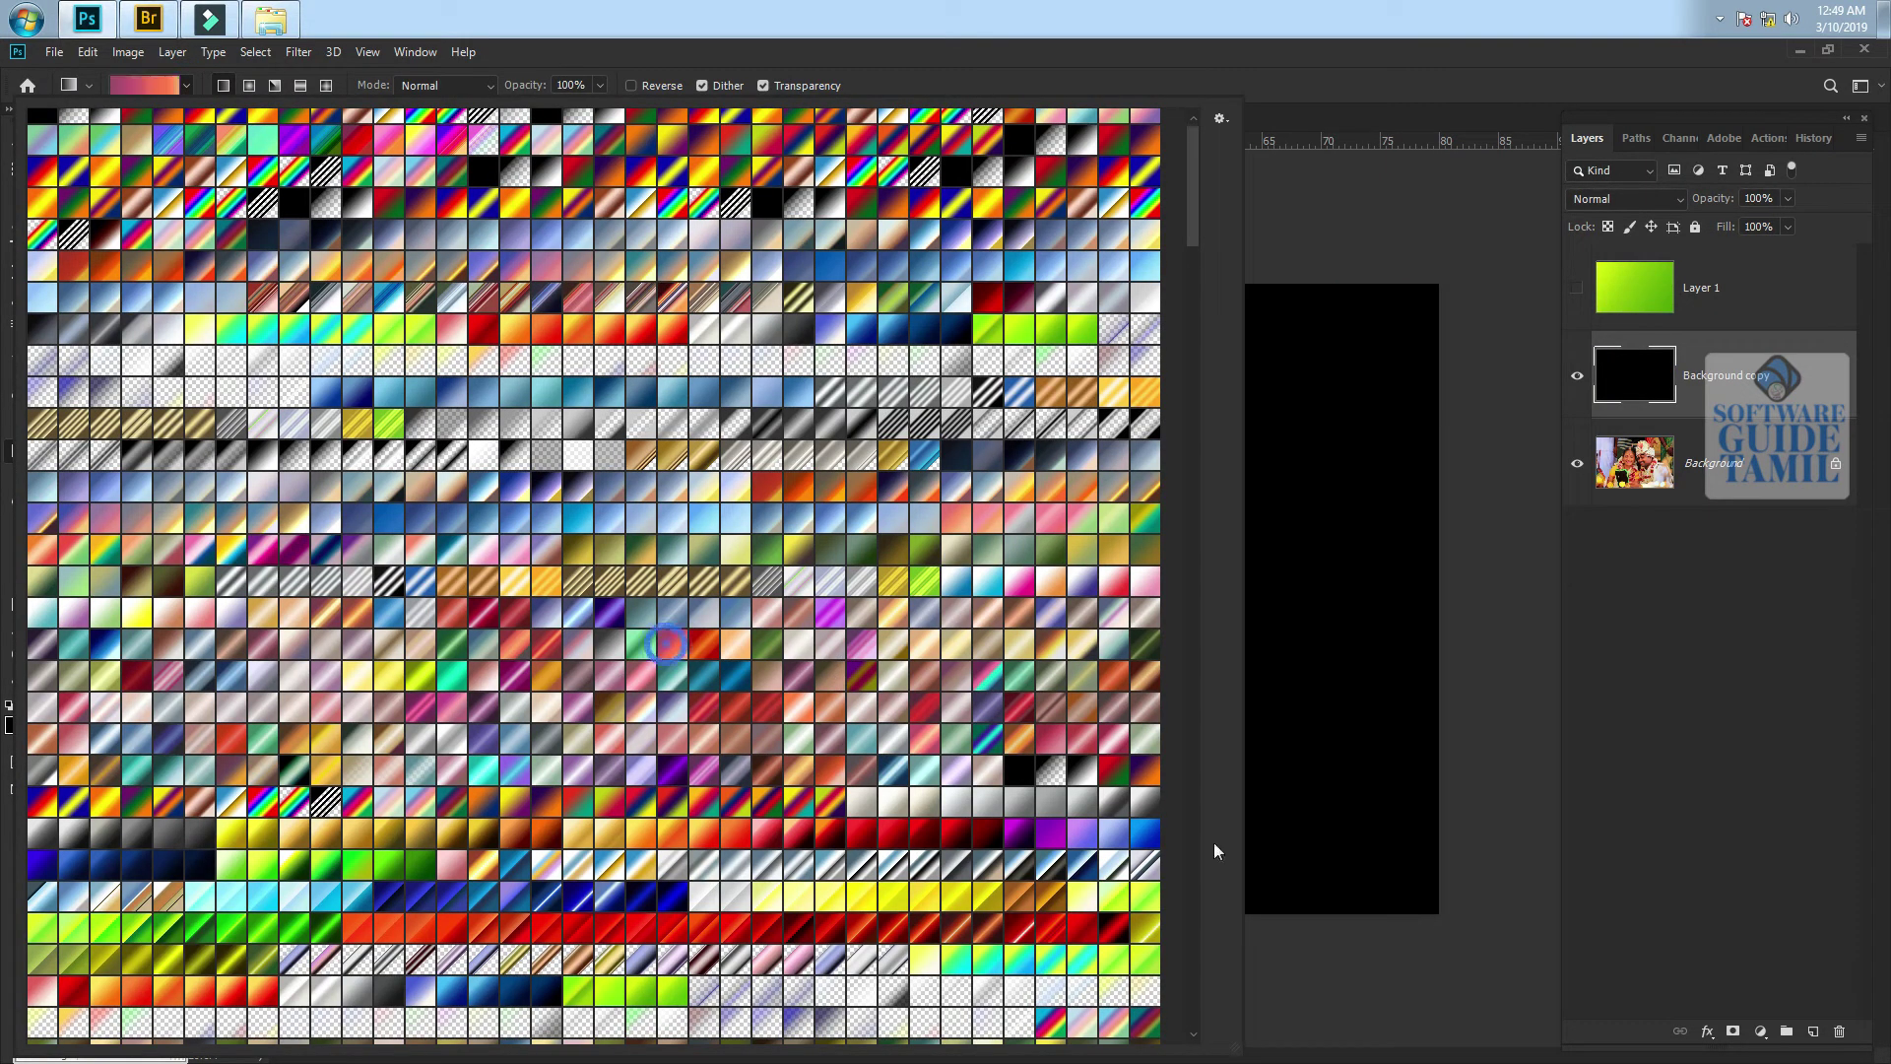
left_click(1515, 822)
left_click_drag(497, 285, 1440, 911)
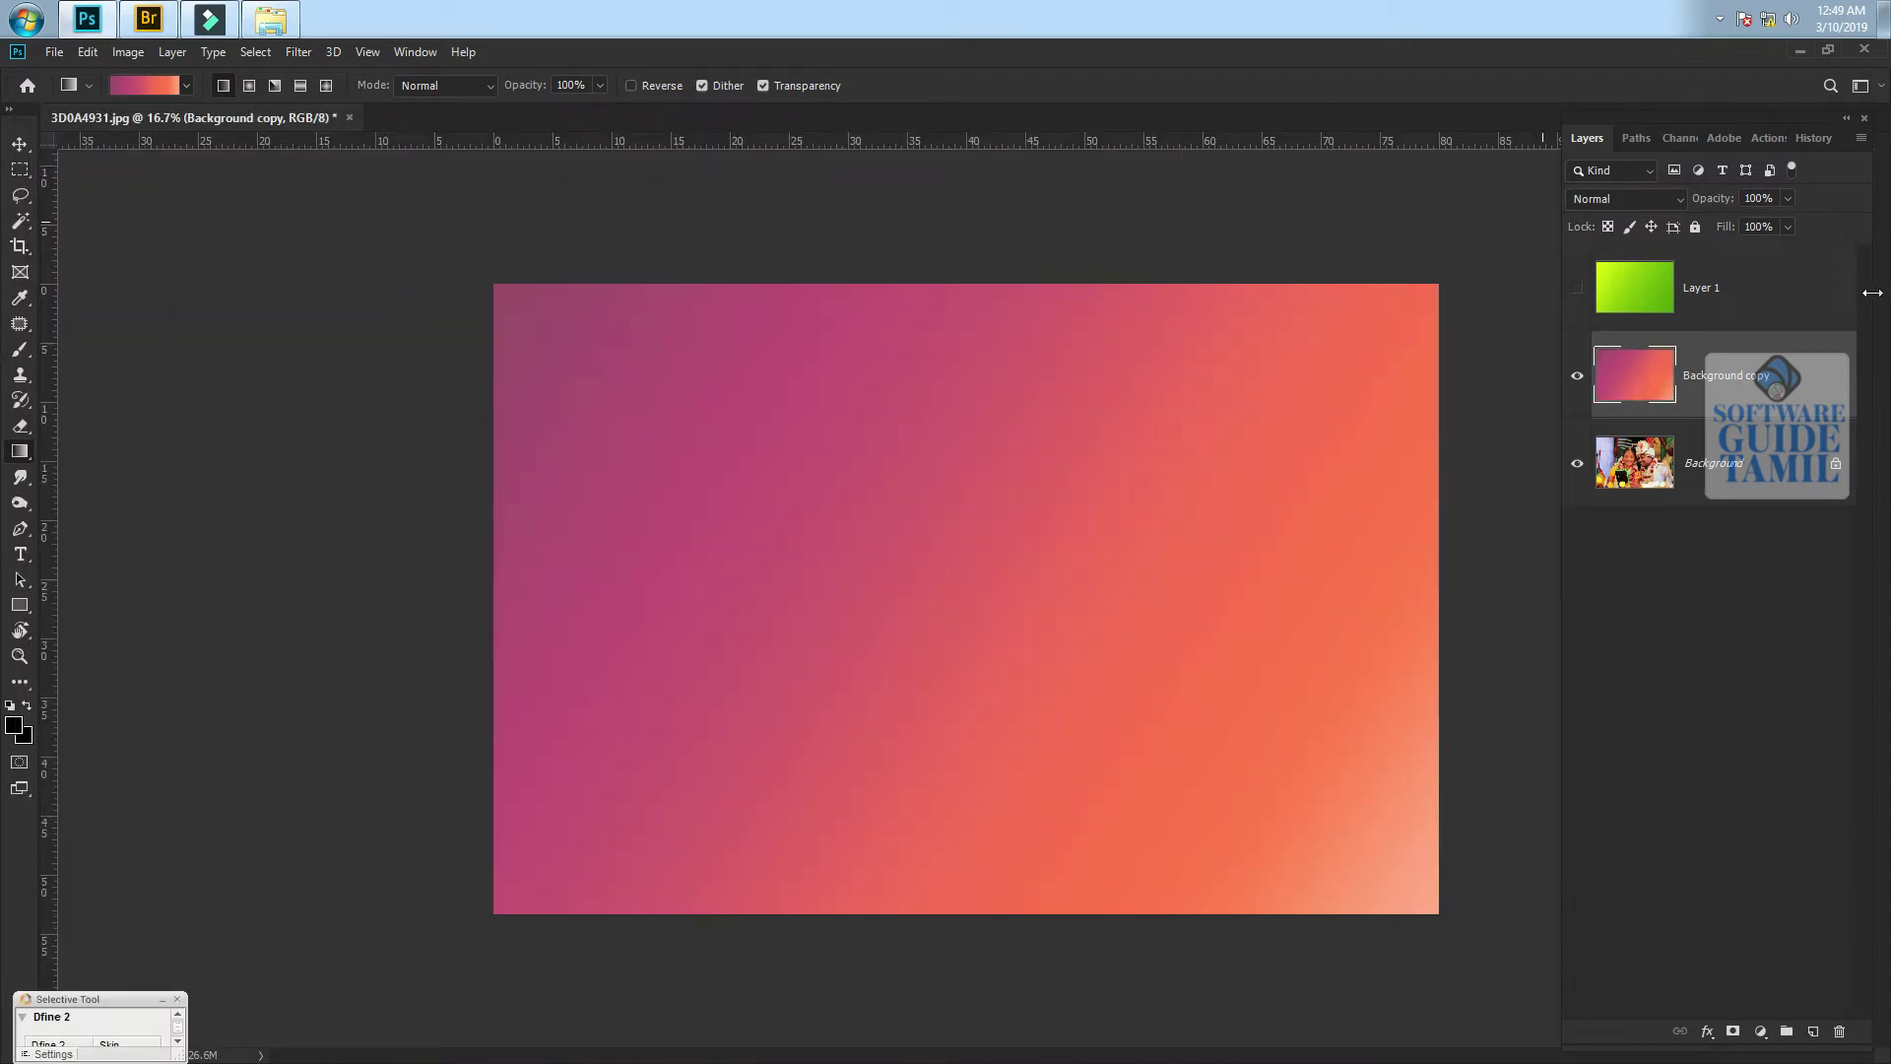
Set the Background copy gradient layer to Screen mode at 40% opacity
left_click(1603, 198)
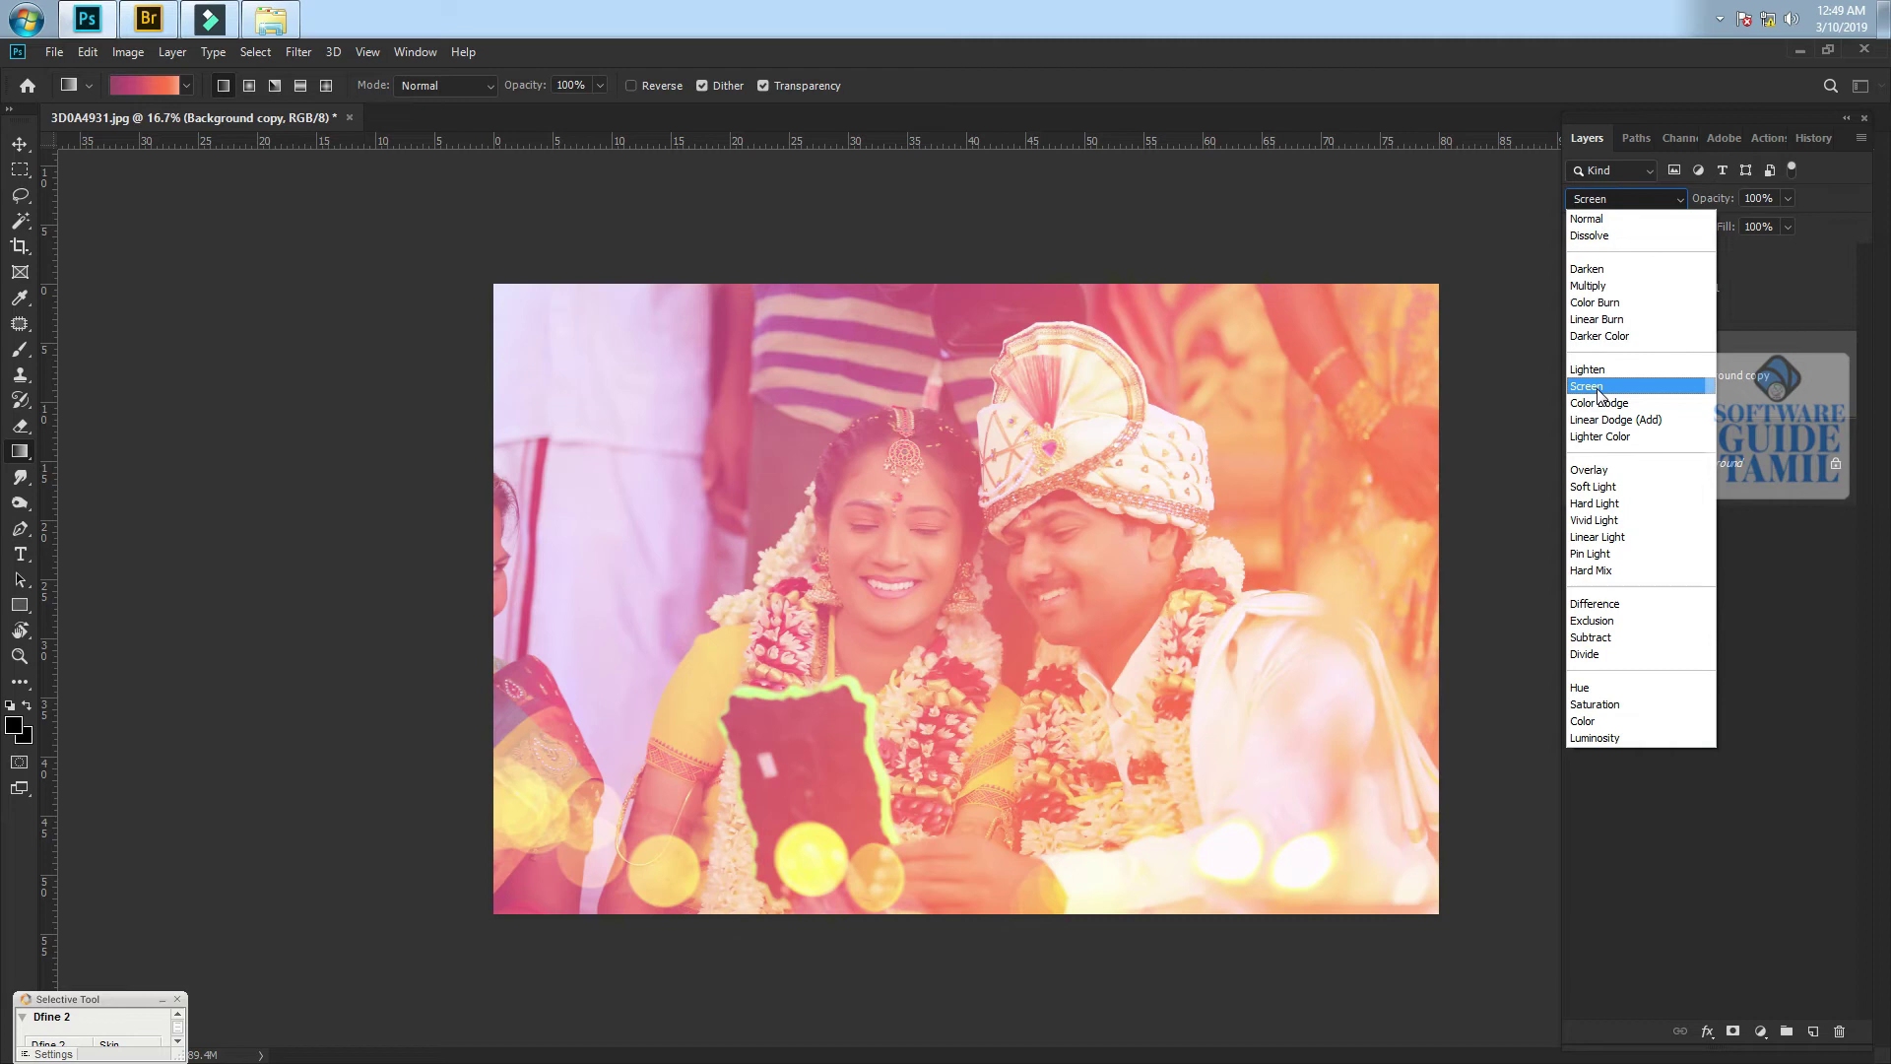
left_click(1598, 392)
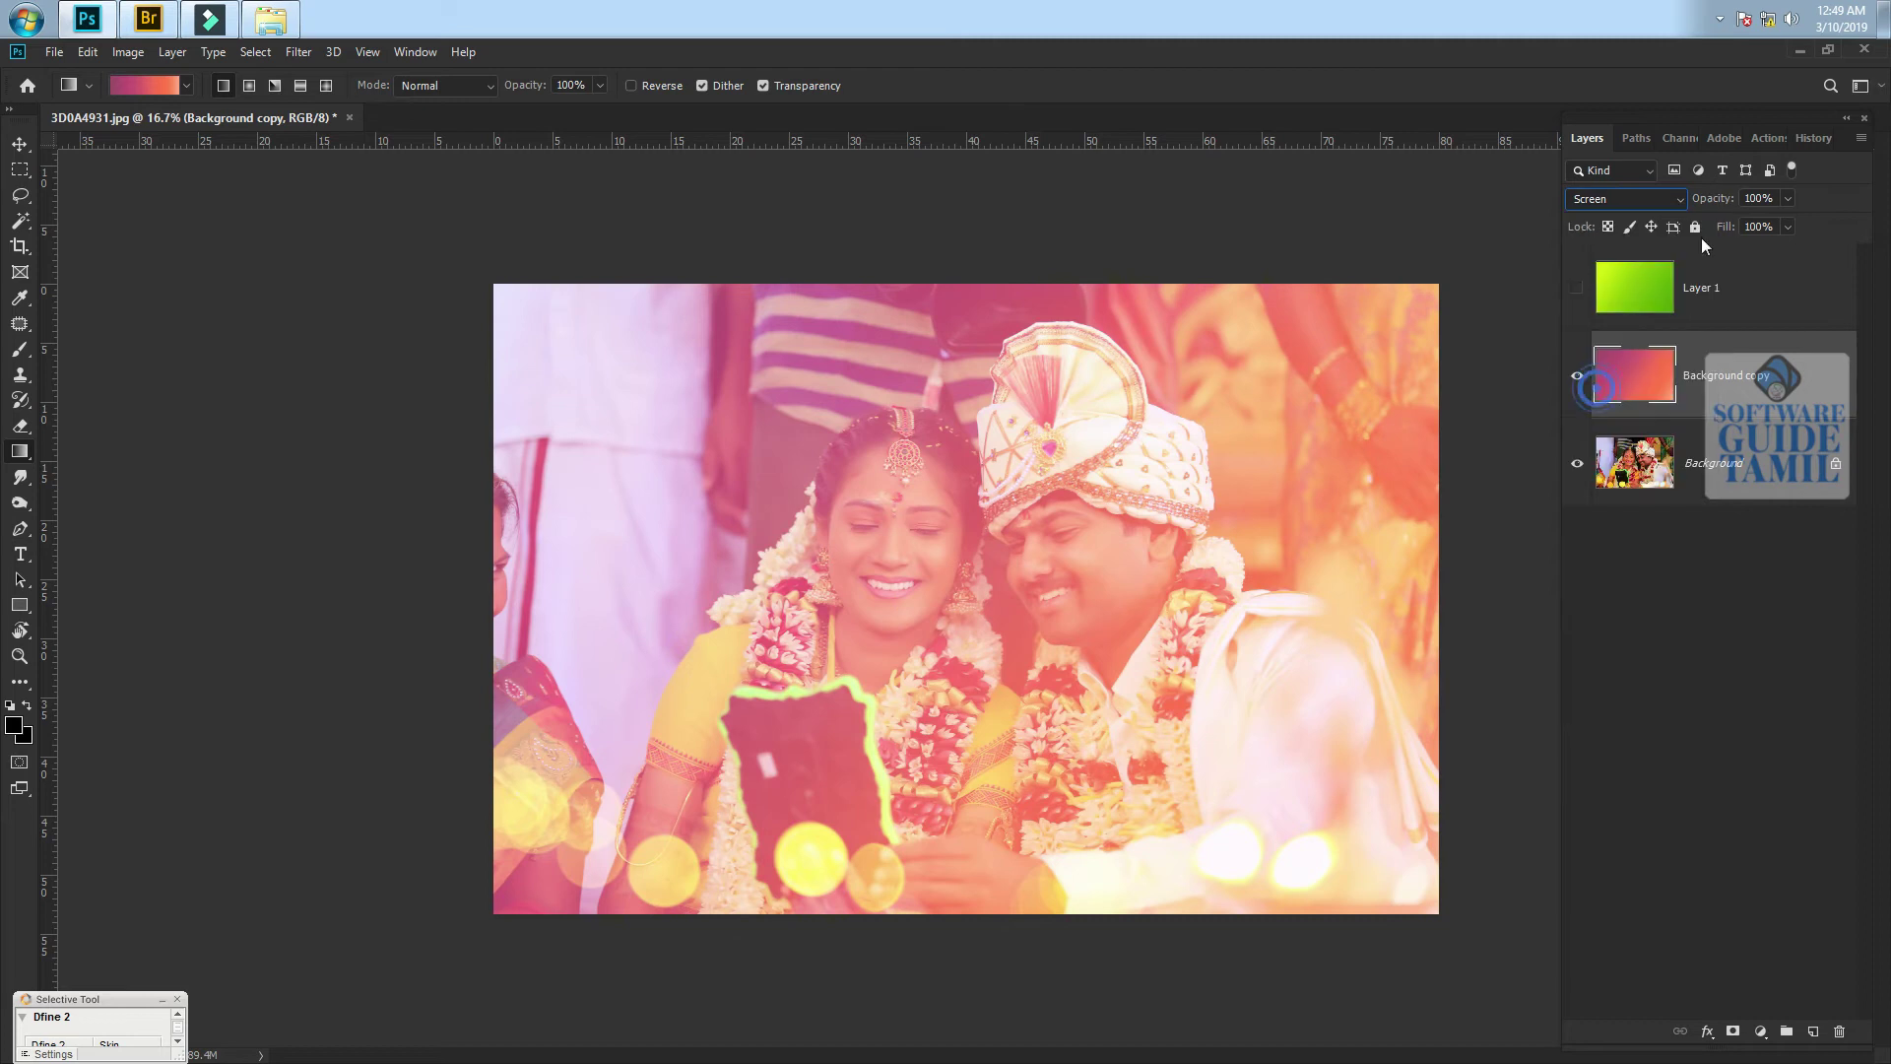
left_click(1786, 198)
left_click_drag(1751, 221, 1734, 224)
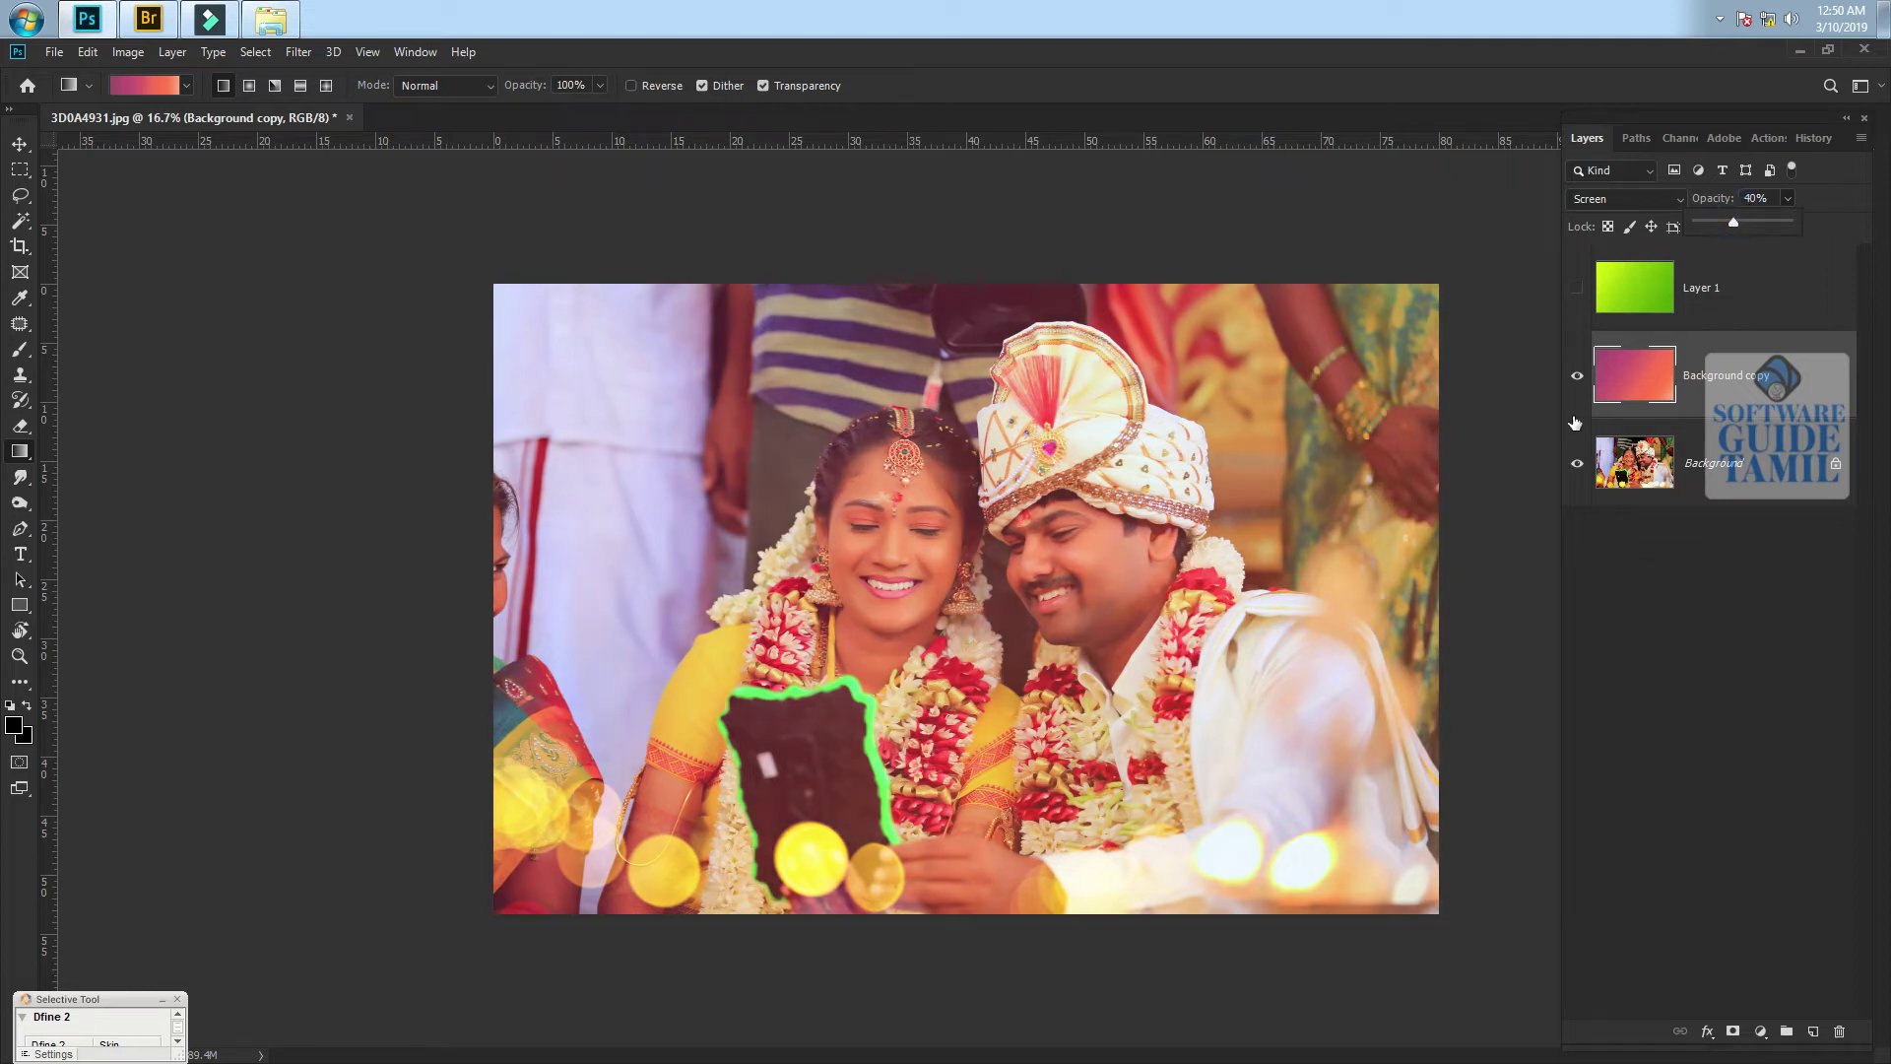
Toggle the pink and green overlays to compare, finishing with both hidden
left_click(1578, 378)
left_click(1577, 376)
left_click(1577, 288)
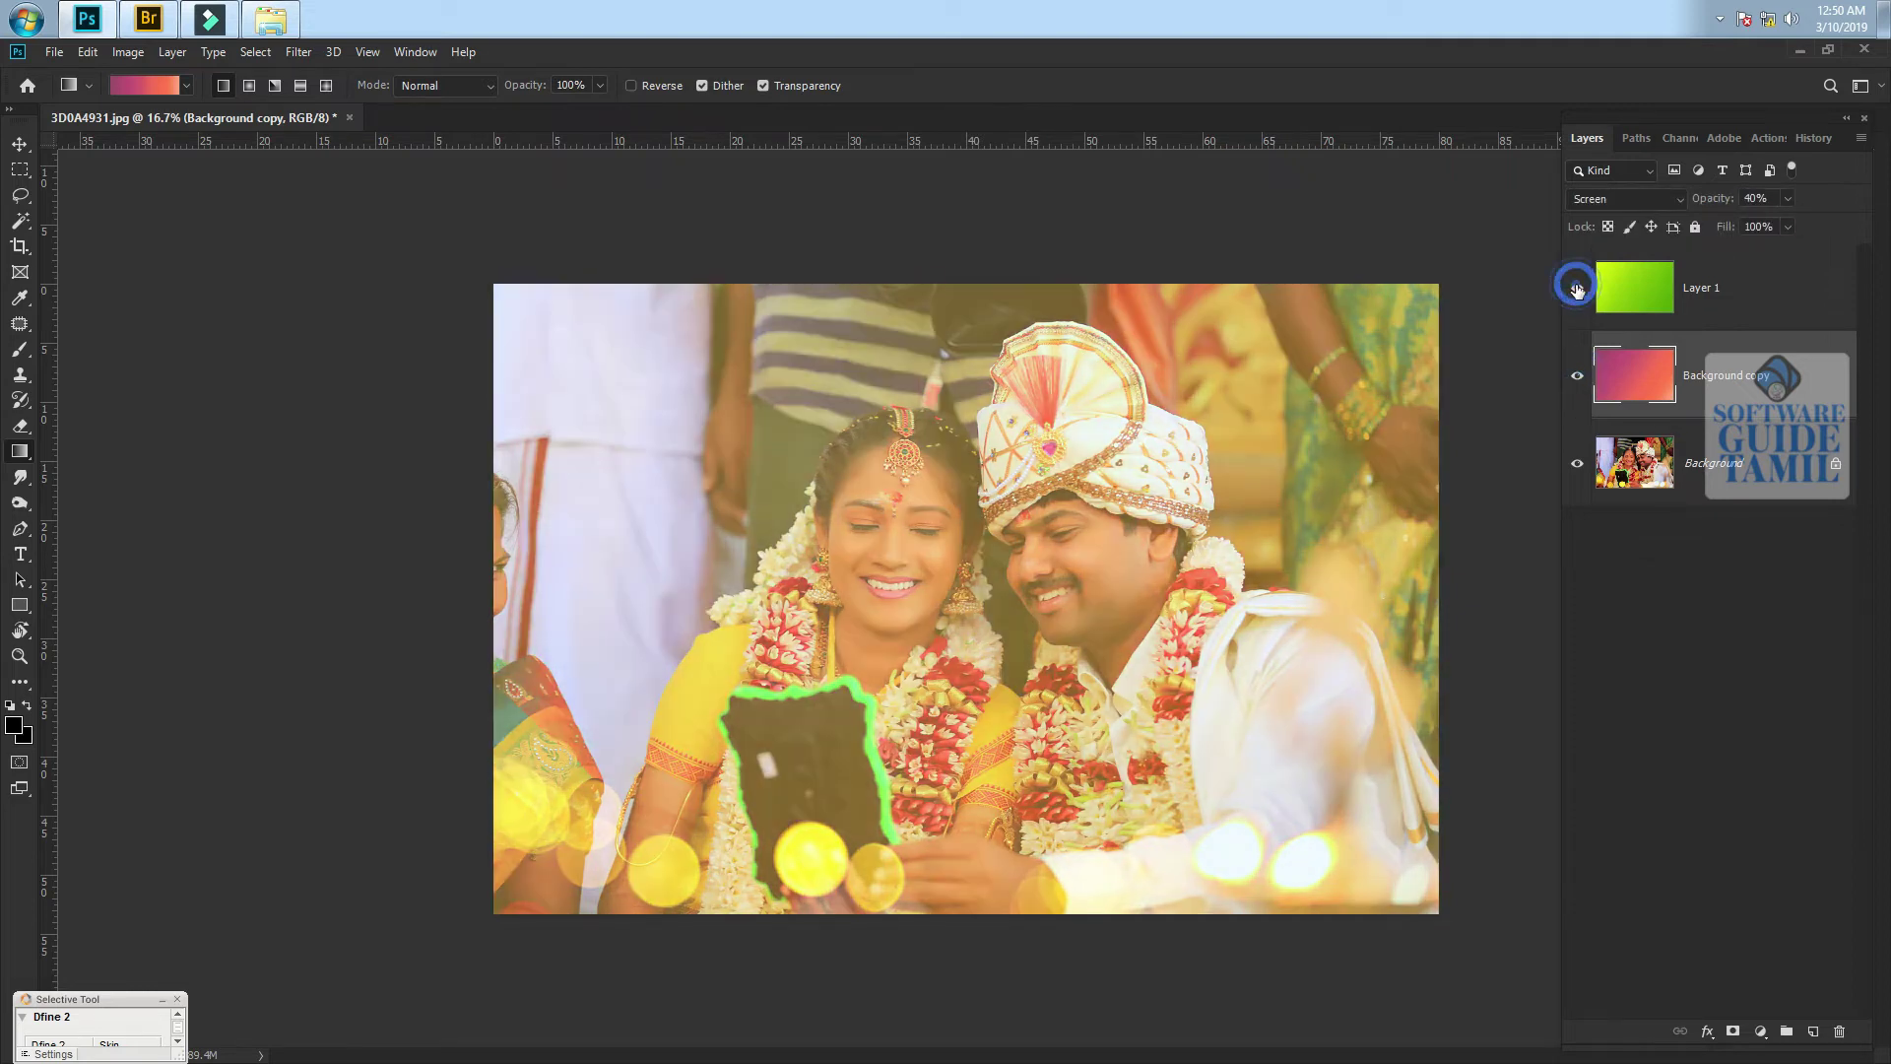
left_click(1577, 378)
left_click(1577, 379)
left_click(1578, 290)
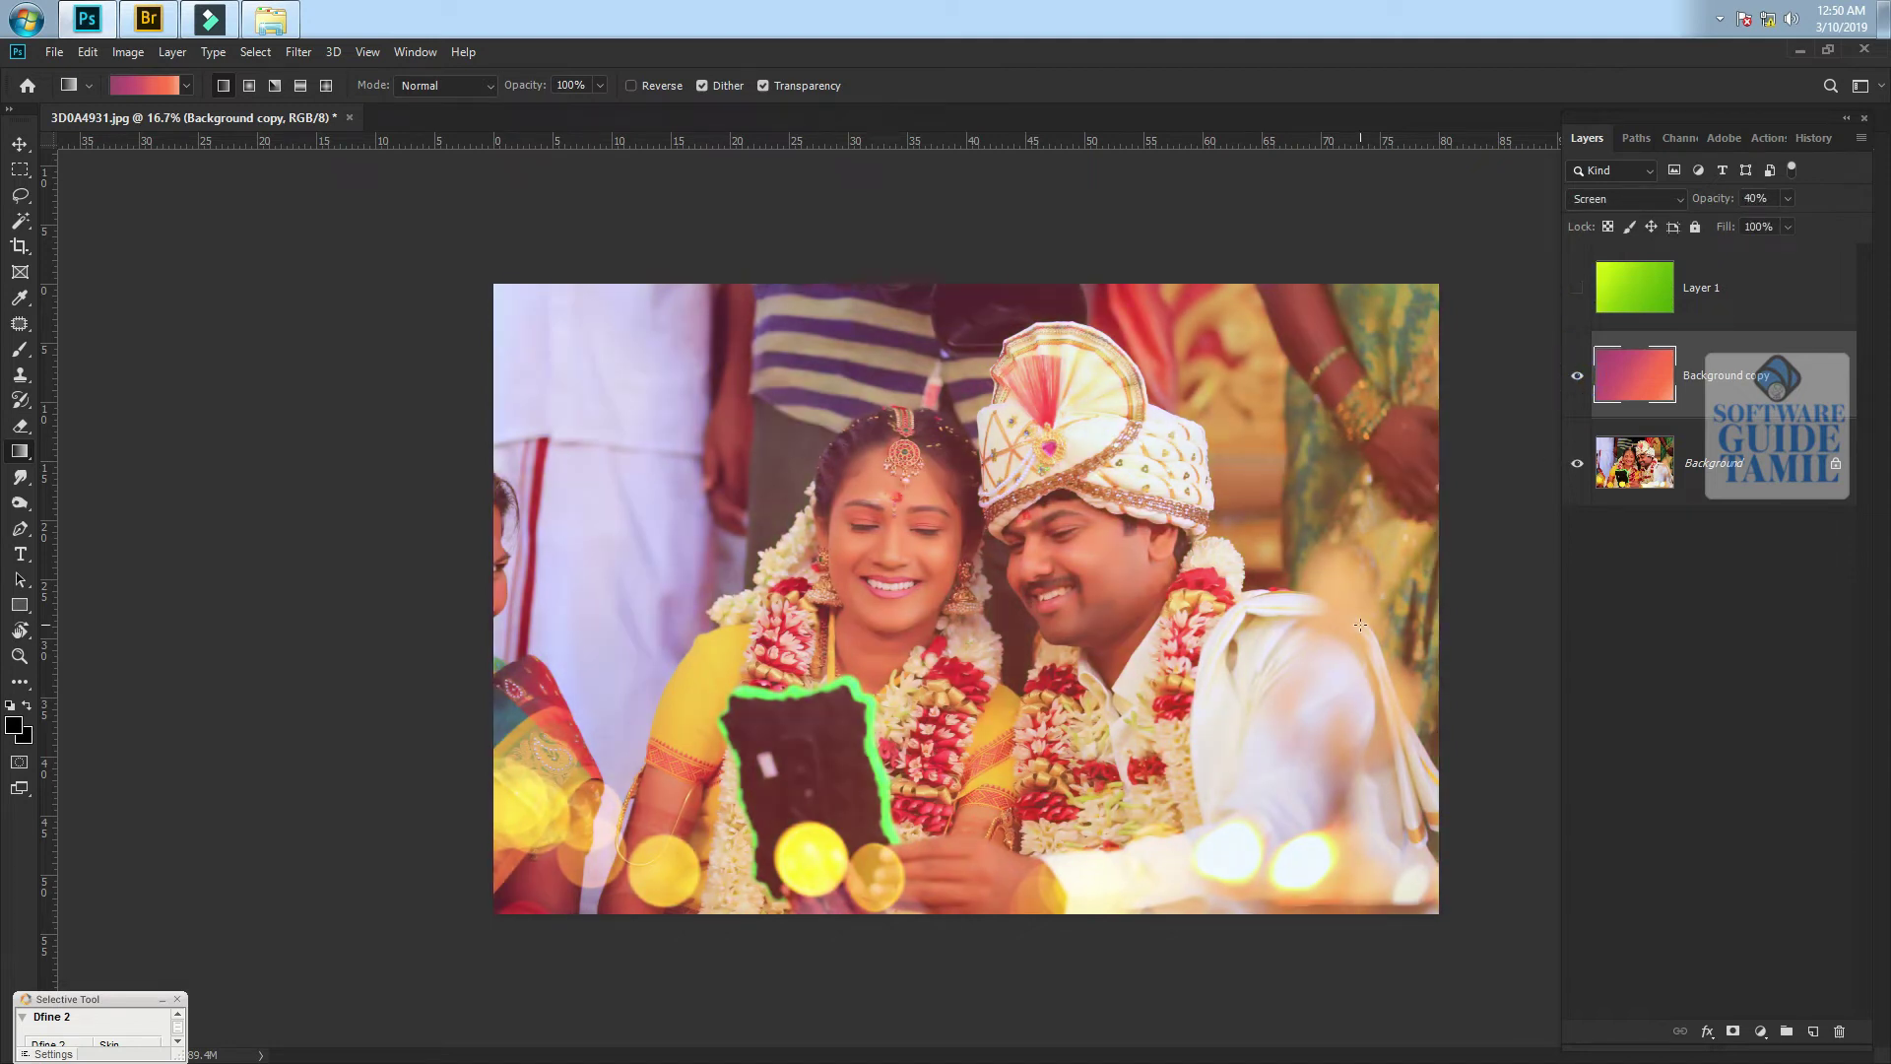
left_click(1577, 378)
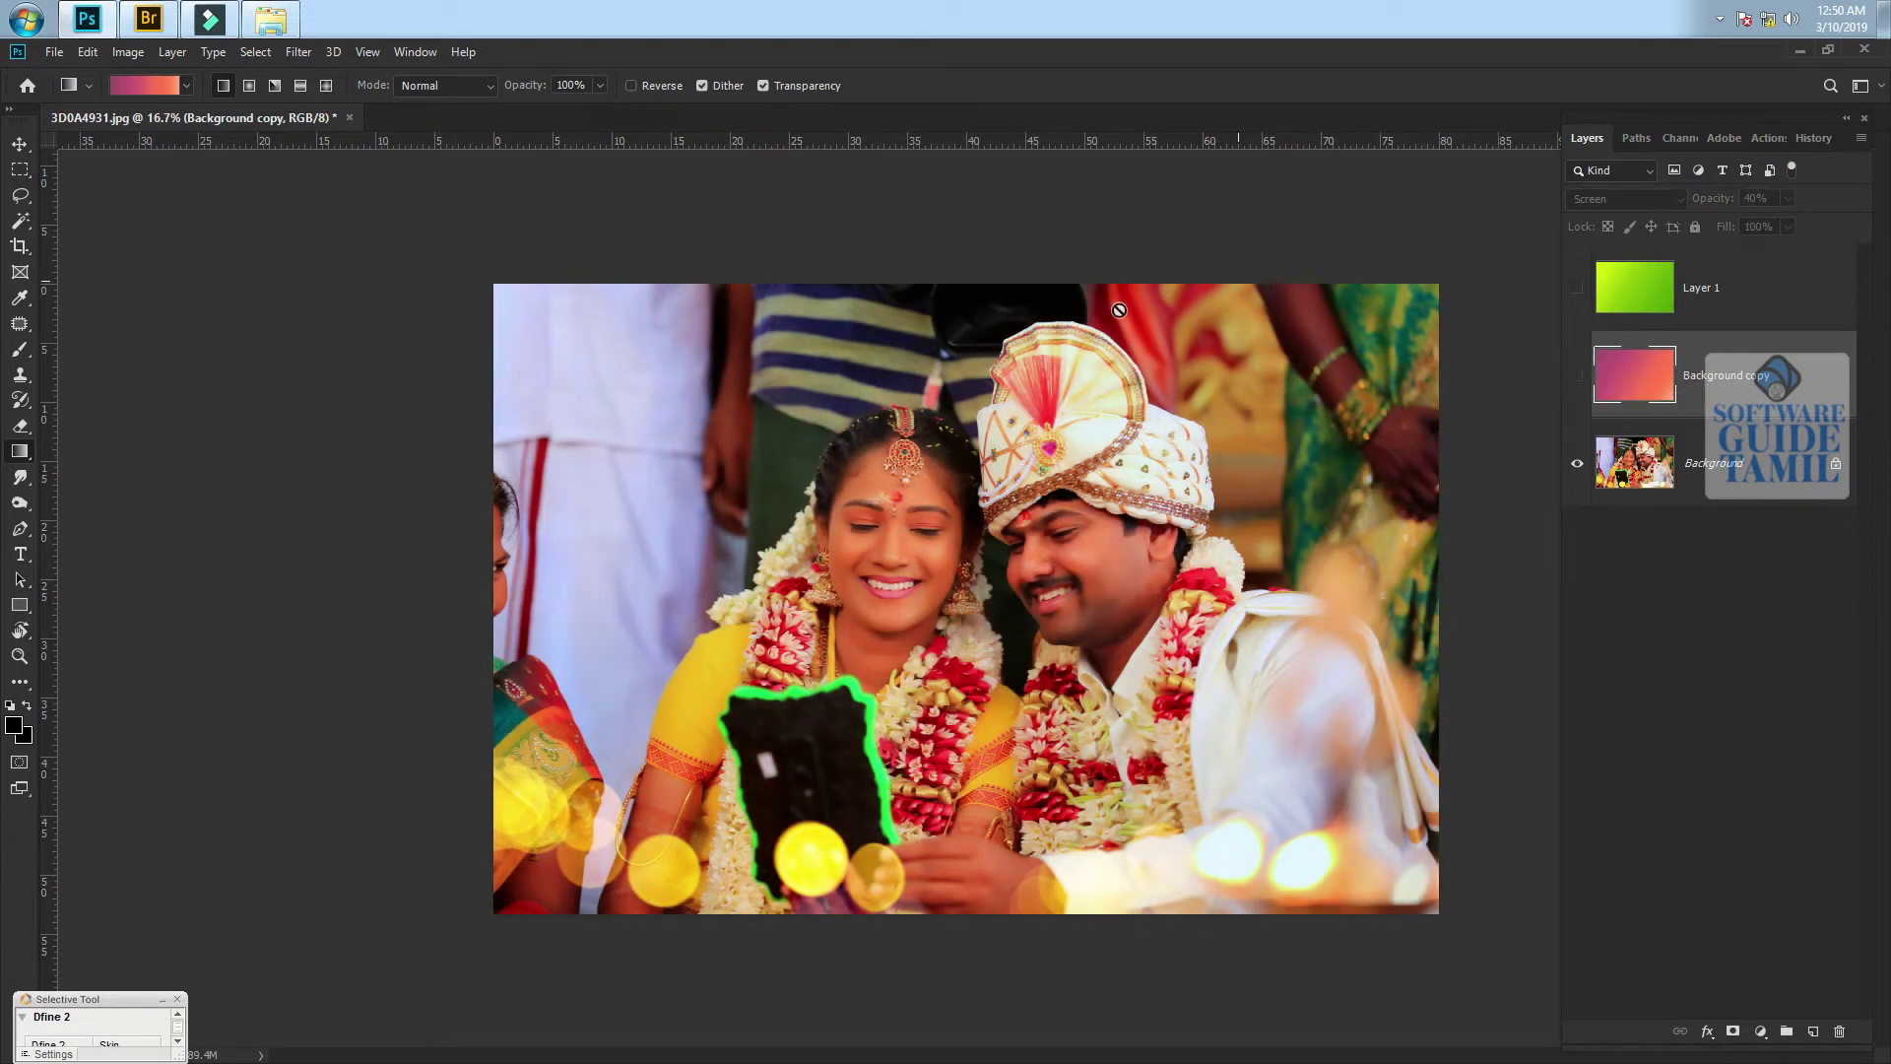
Open the silhouette couple photo 3D0A8846.JPG from the Desktop folder
left_click(48, 56)
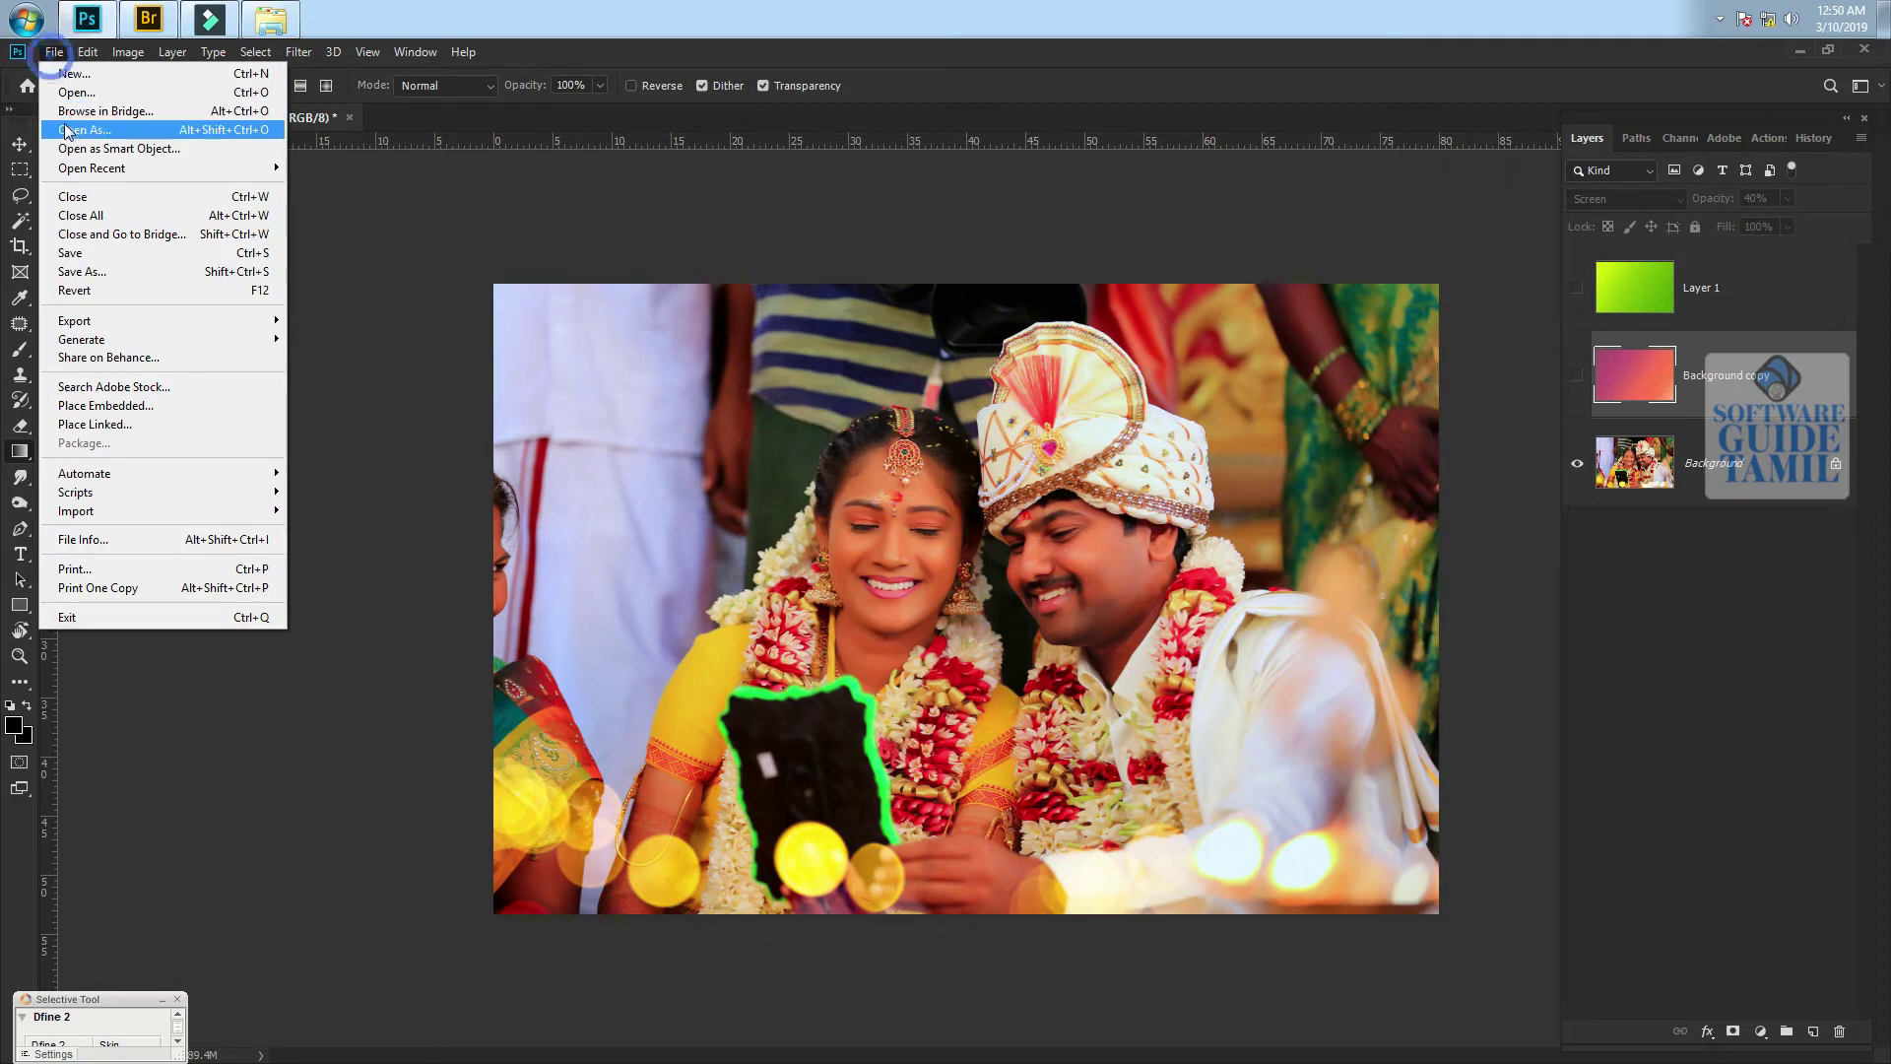
left_click(73, 91)
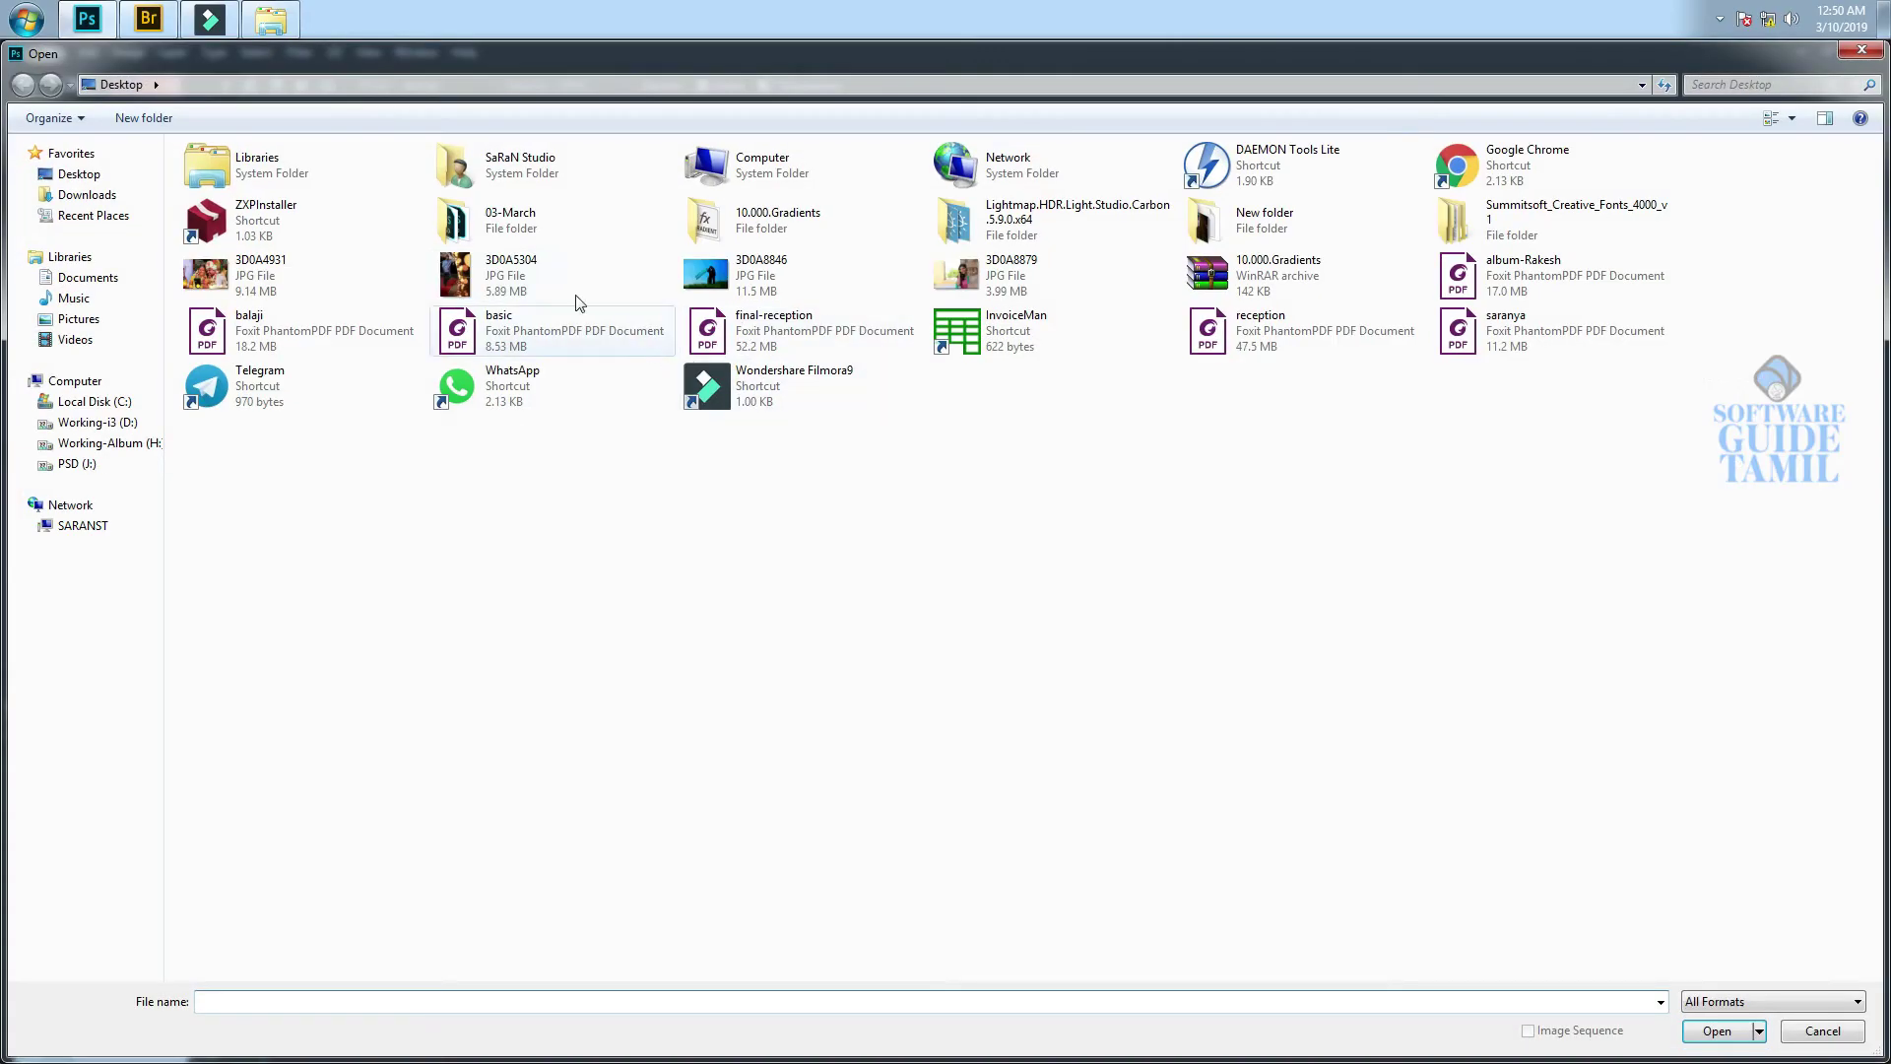
double_click(748, 264)
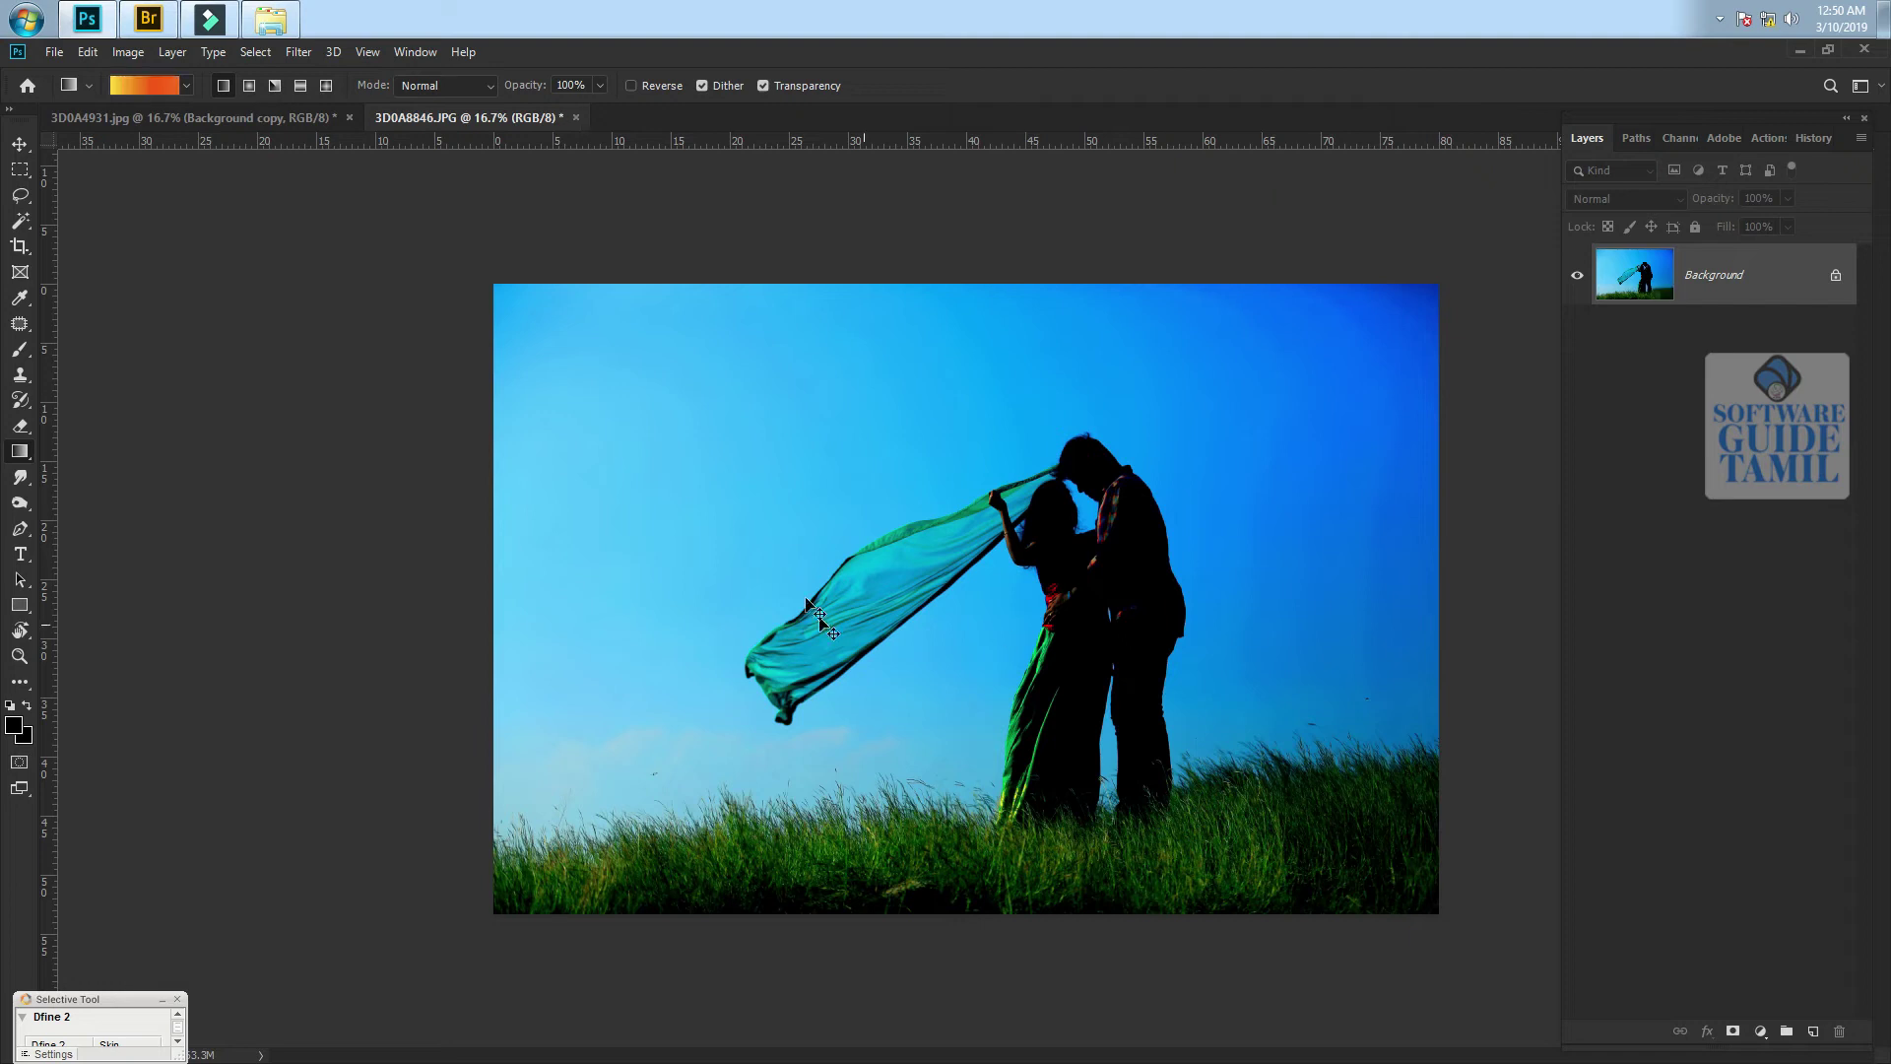
Duplicate the silhouette photo's background as Layer 1 and fill it with black
key("ctrl+j")
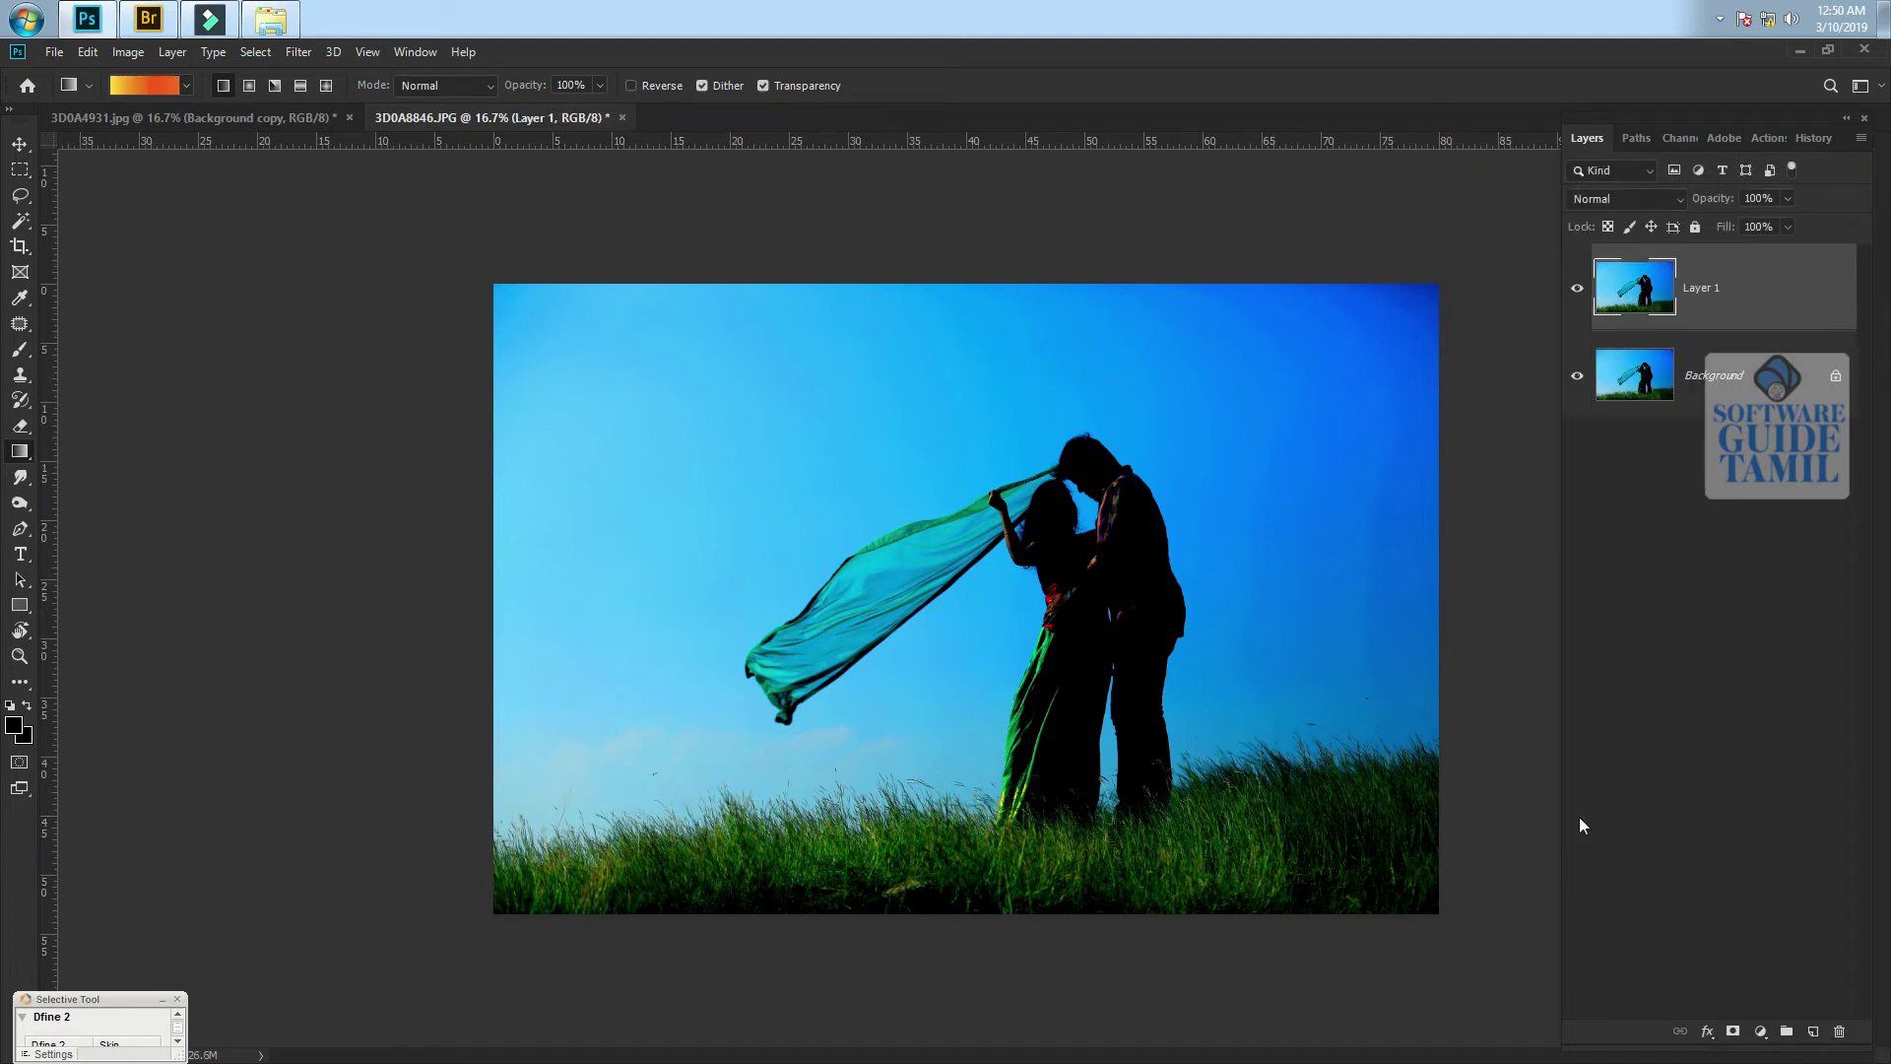
left_click(16, 728)
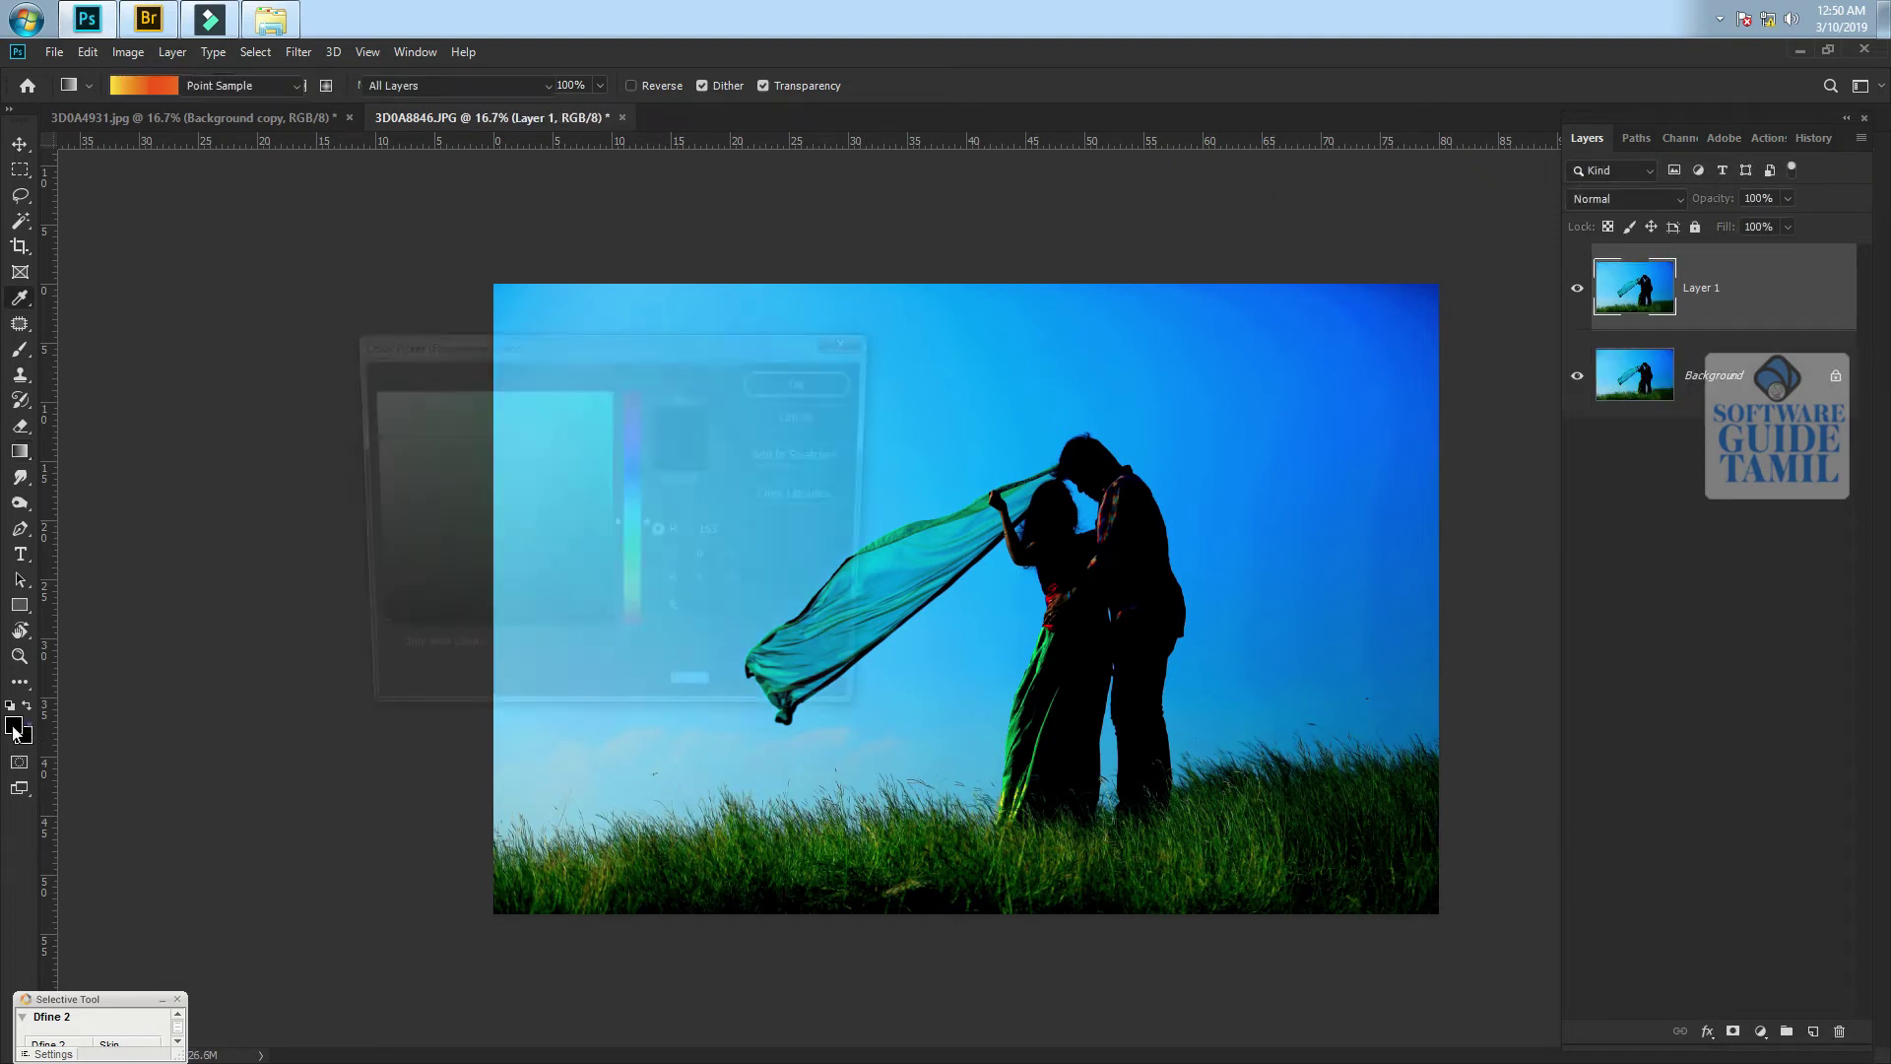
left_click(808, 380)
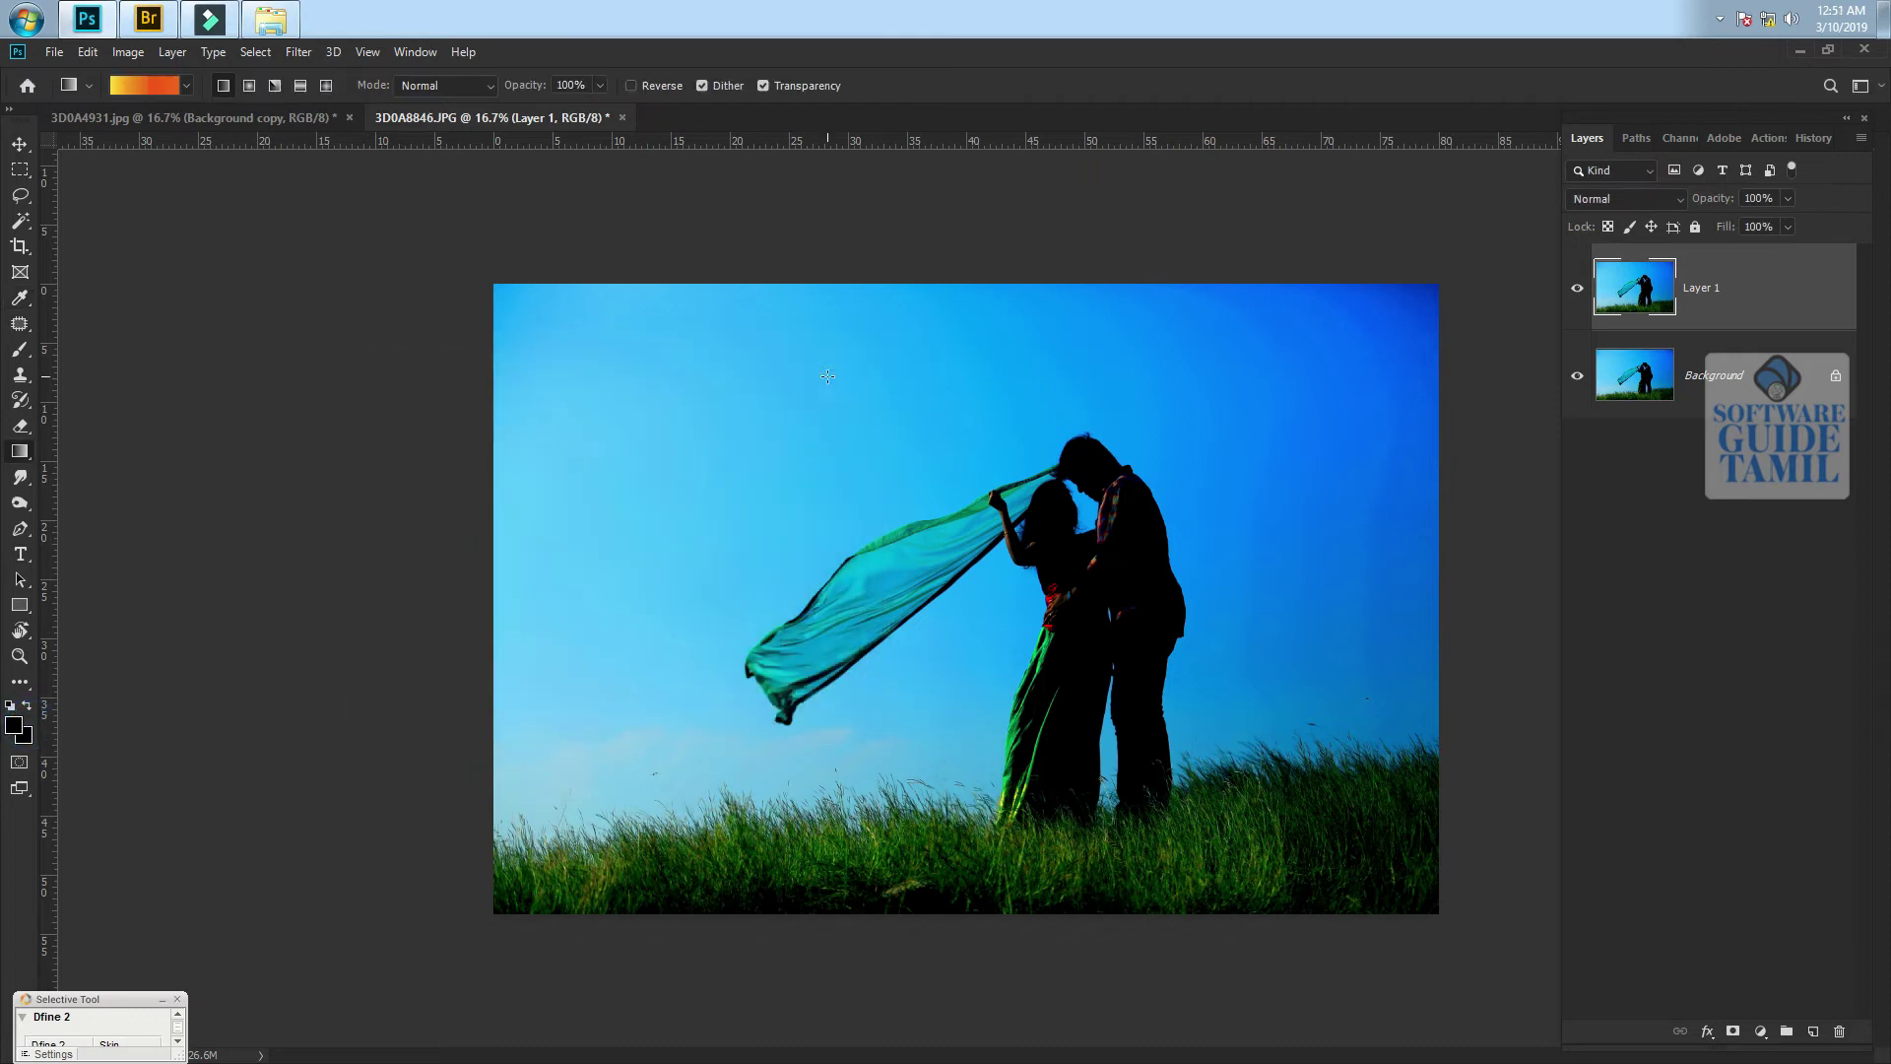
key("shift+F5")
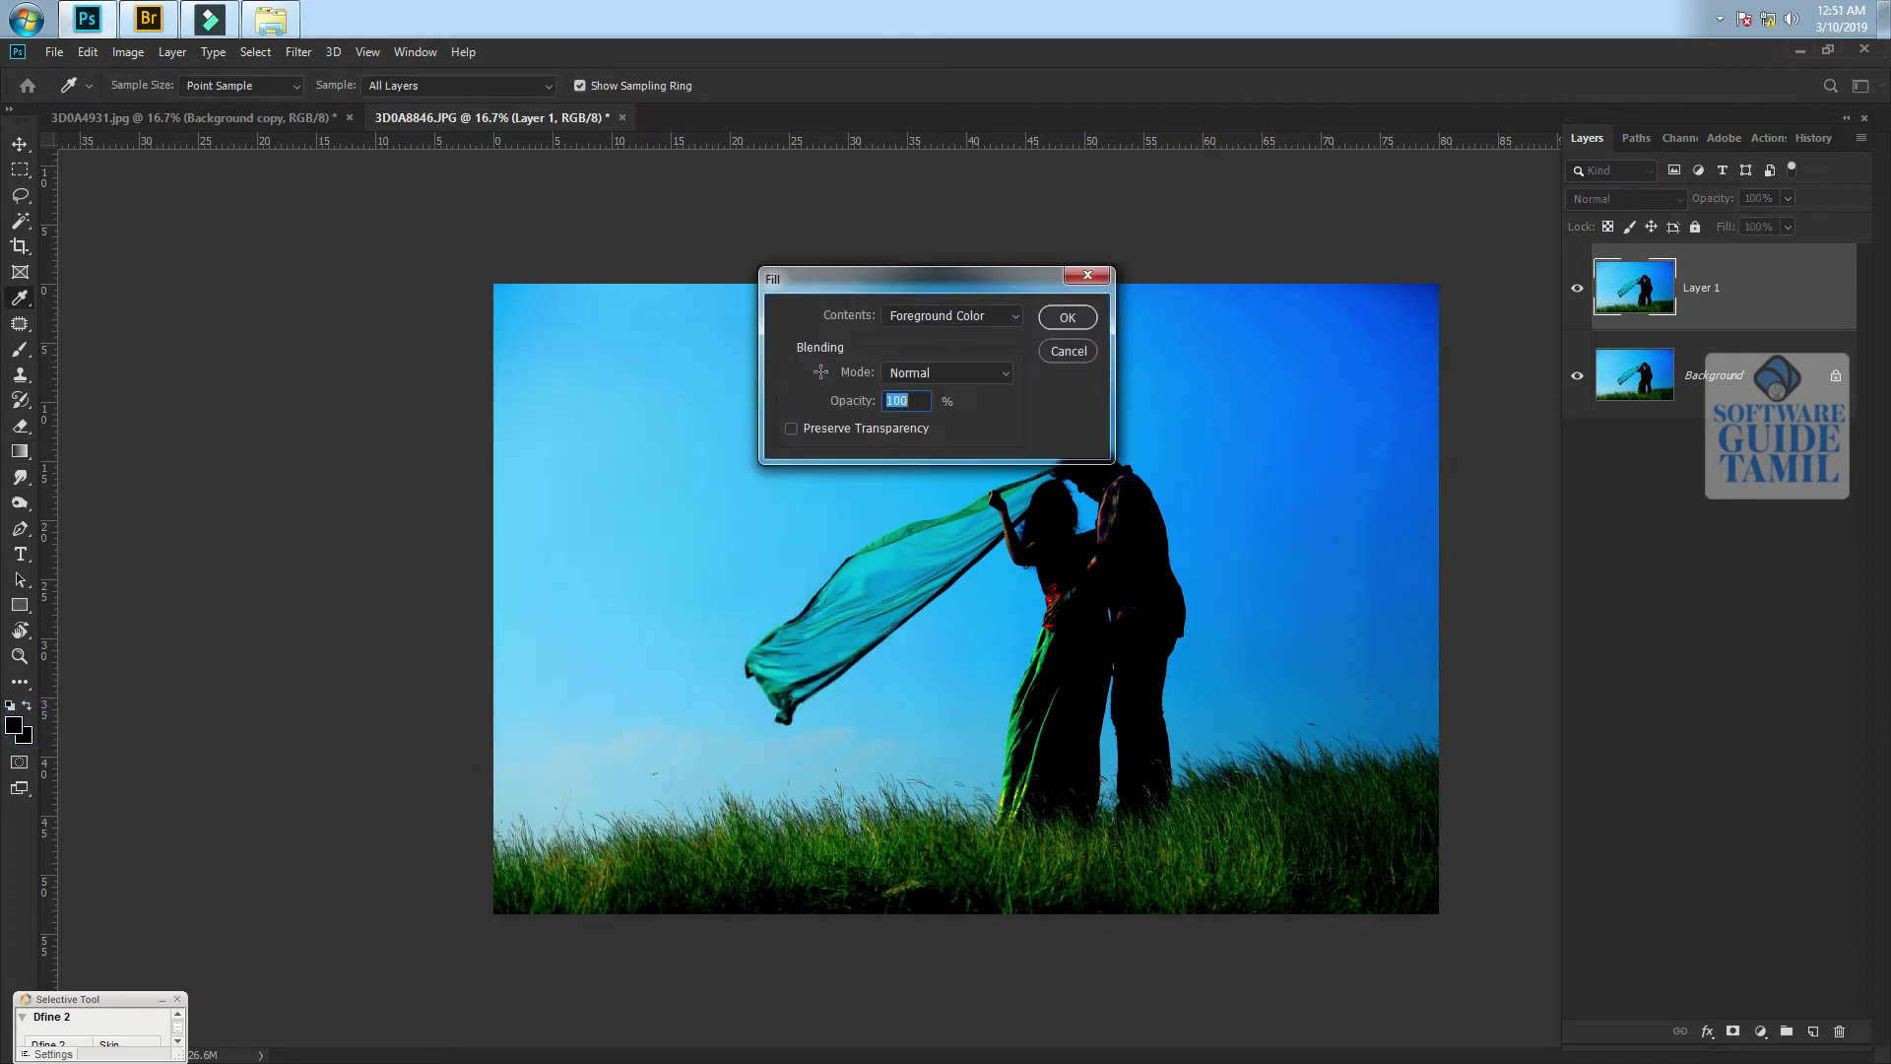
key("Return")
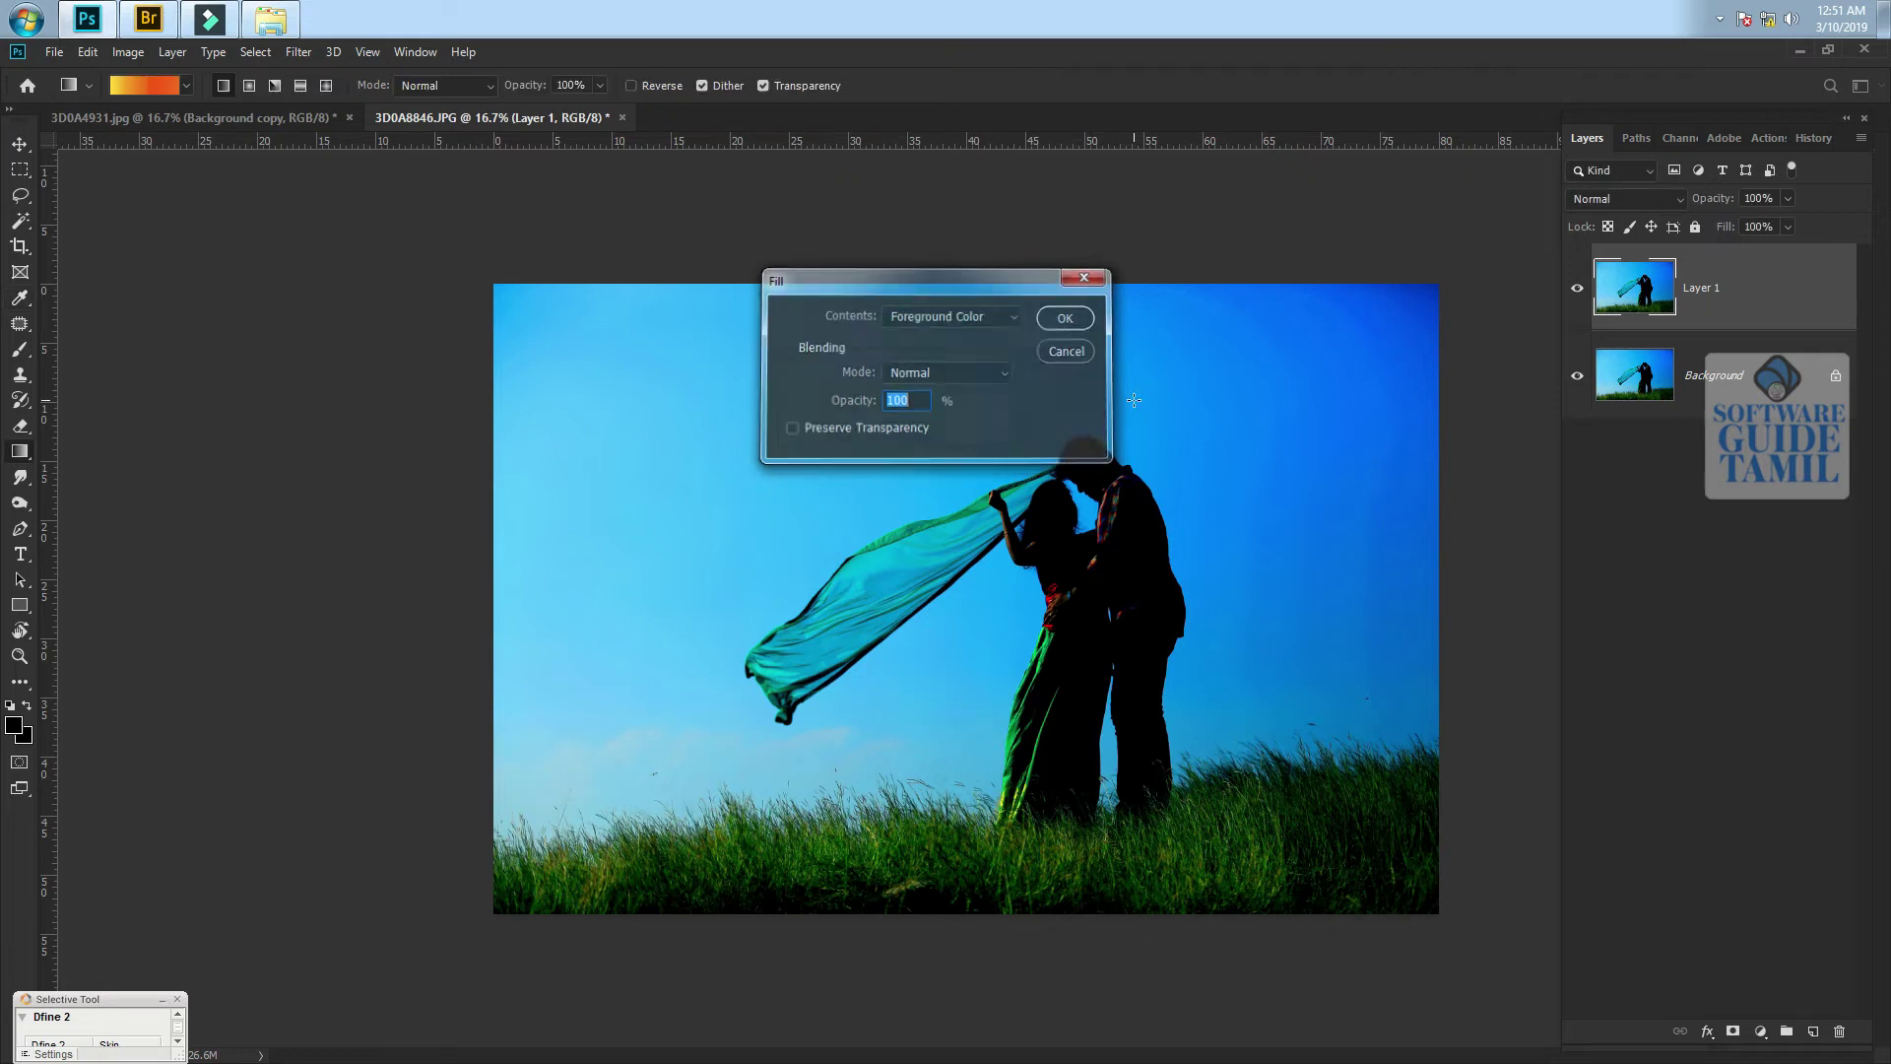
Pick the yellow-to-red preset and drag it across Layer 1 from top-left to bottom-right
left_click(187, 88)
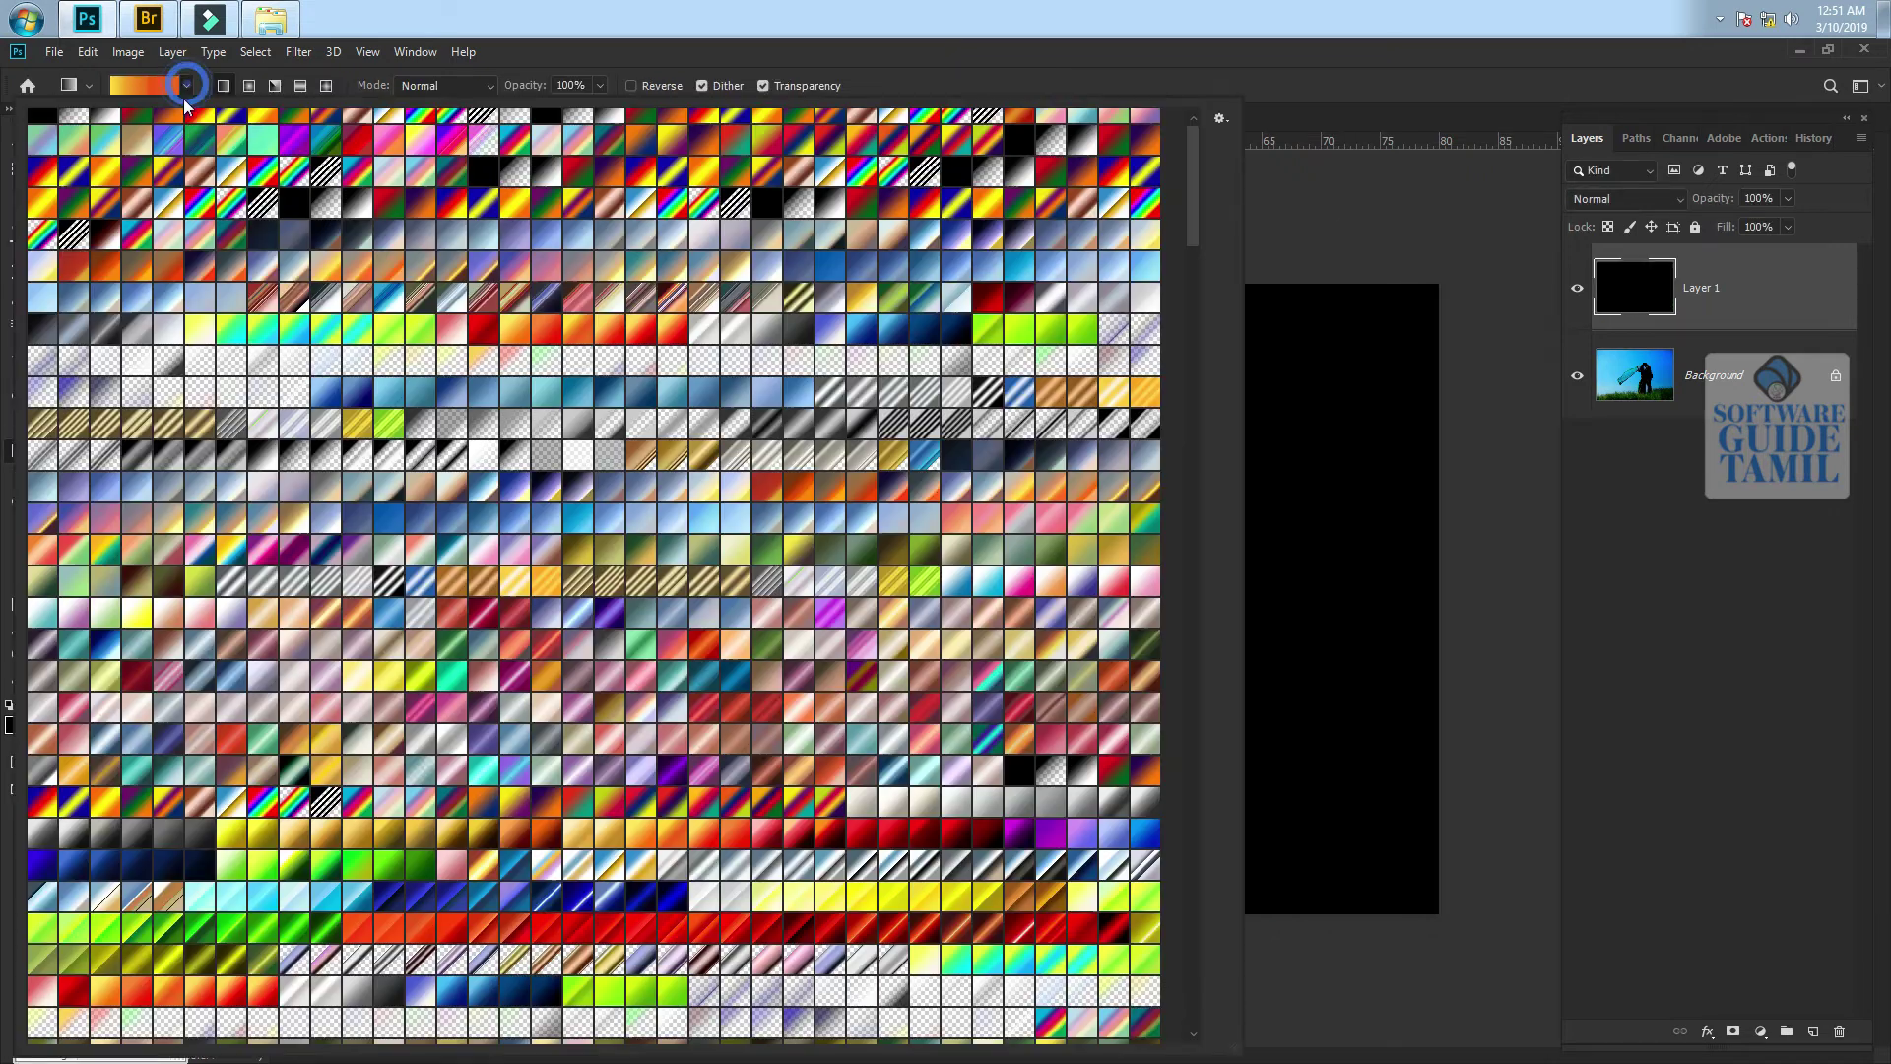
left_click_drag(1189, 222, 1182, 819)
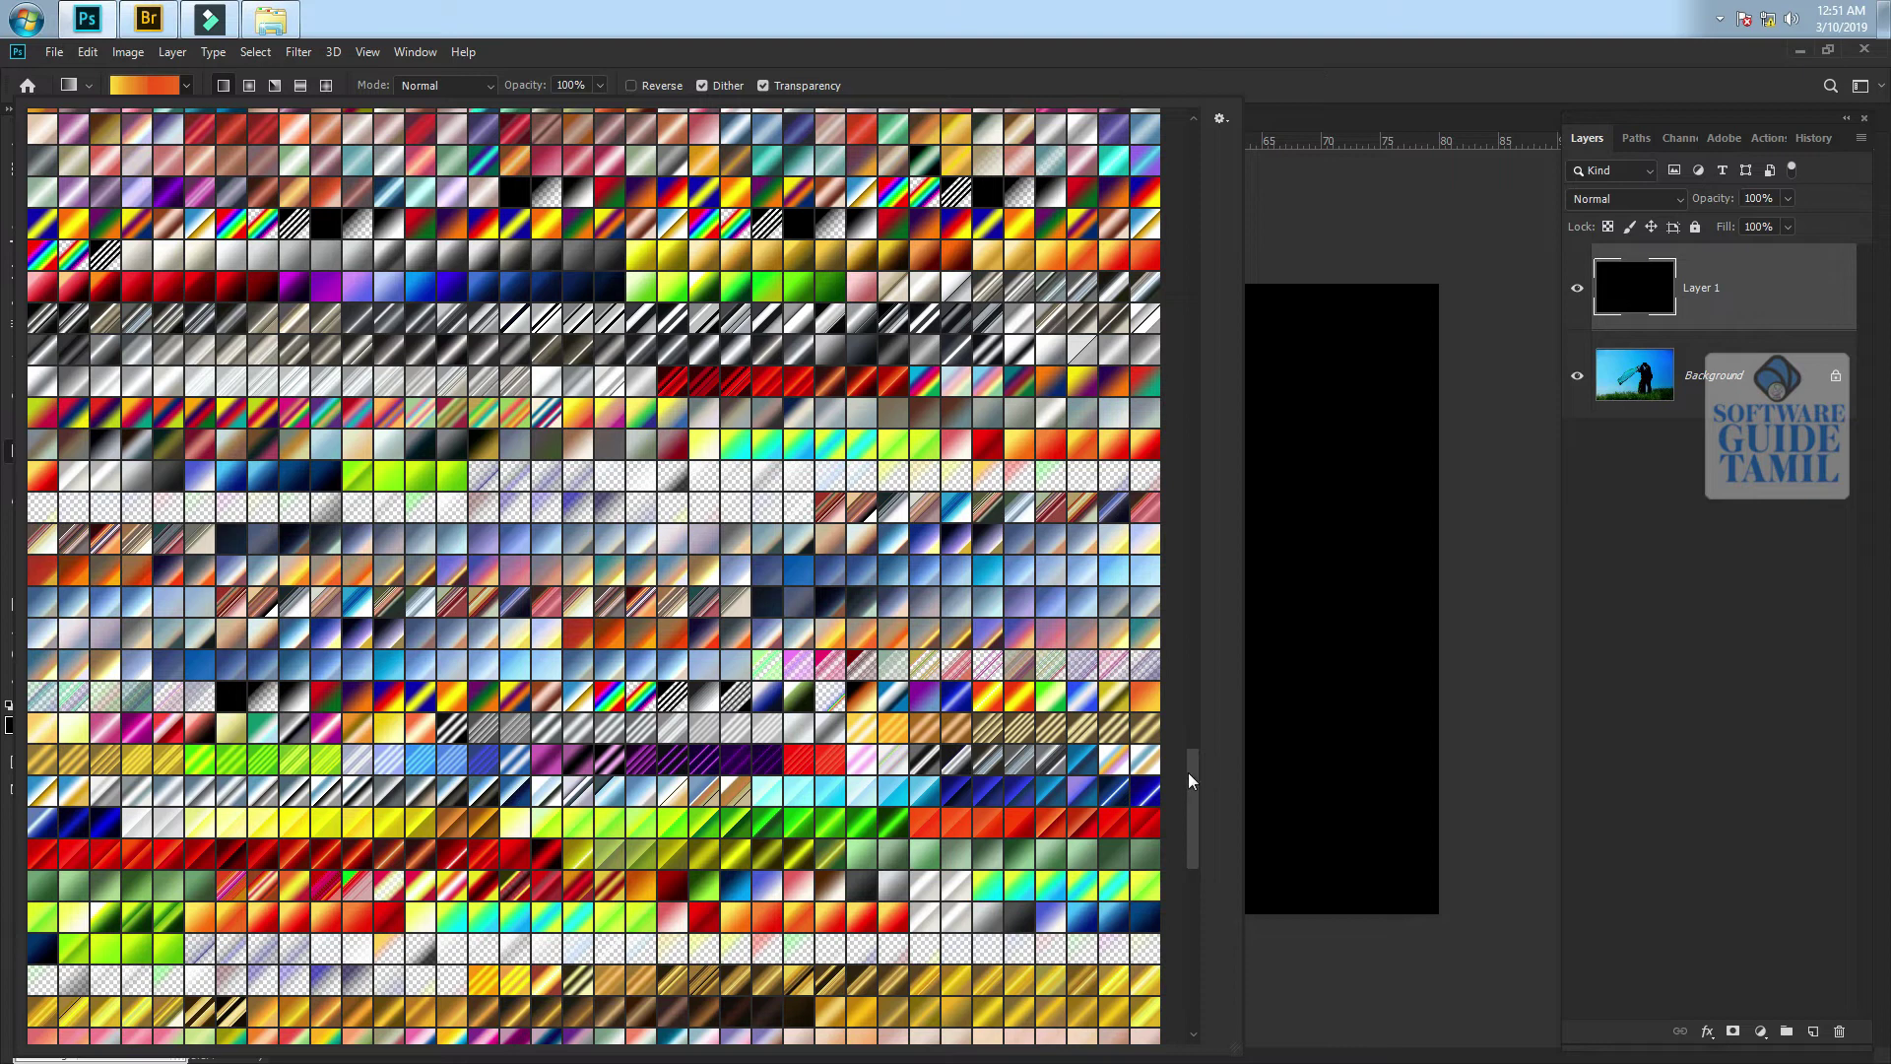
scroll(1192, 805, "down", 4)
left_click_drag(1200, 848, 1193, 969)
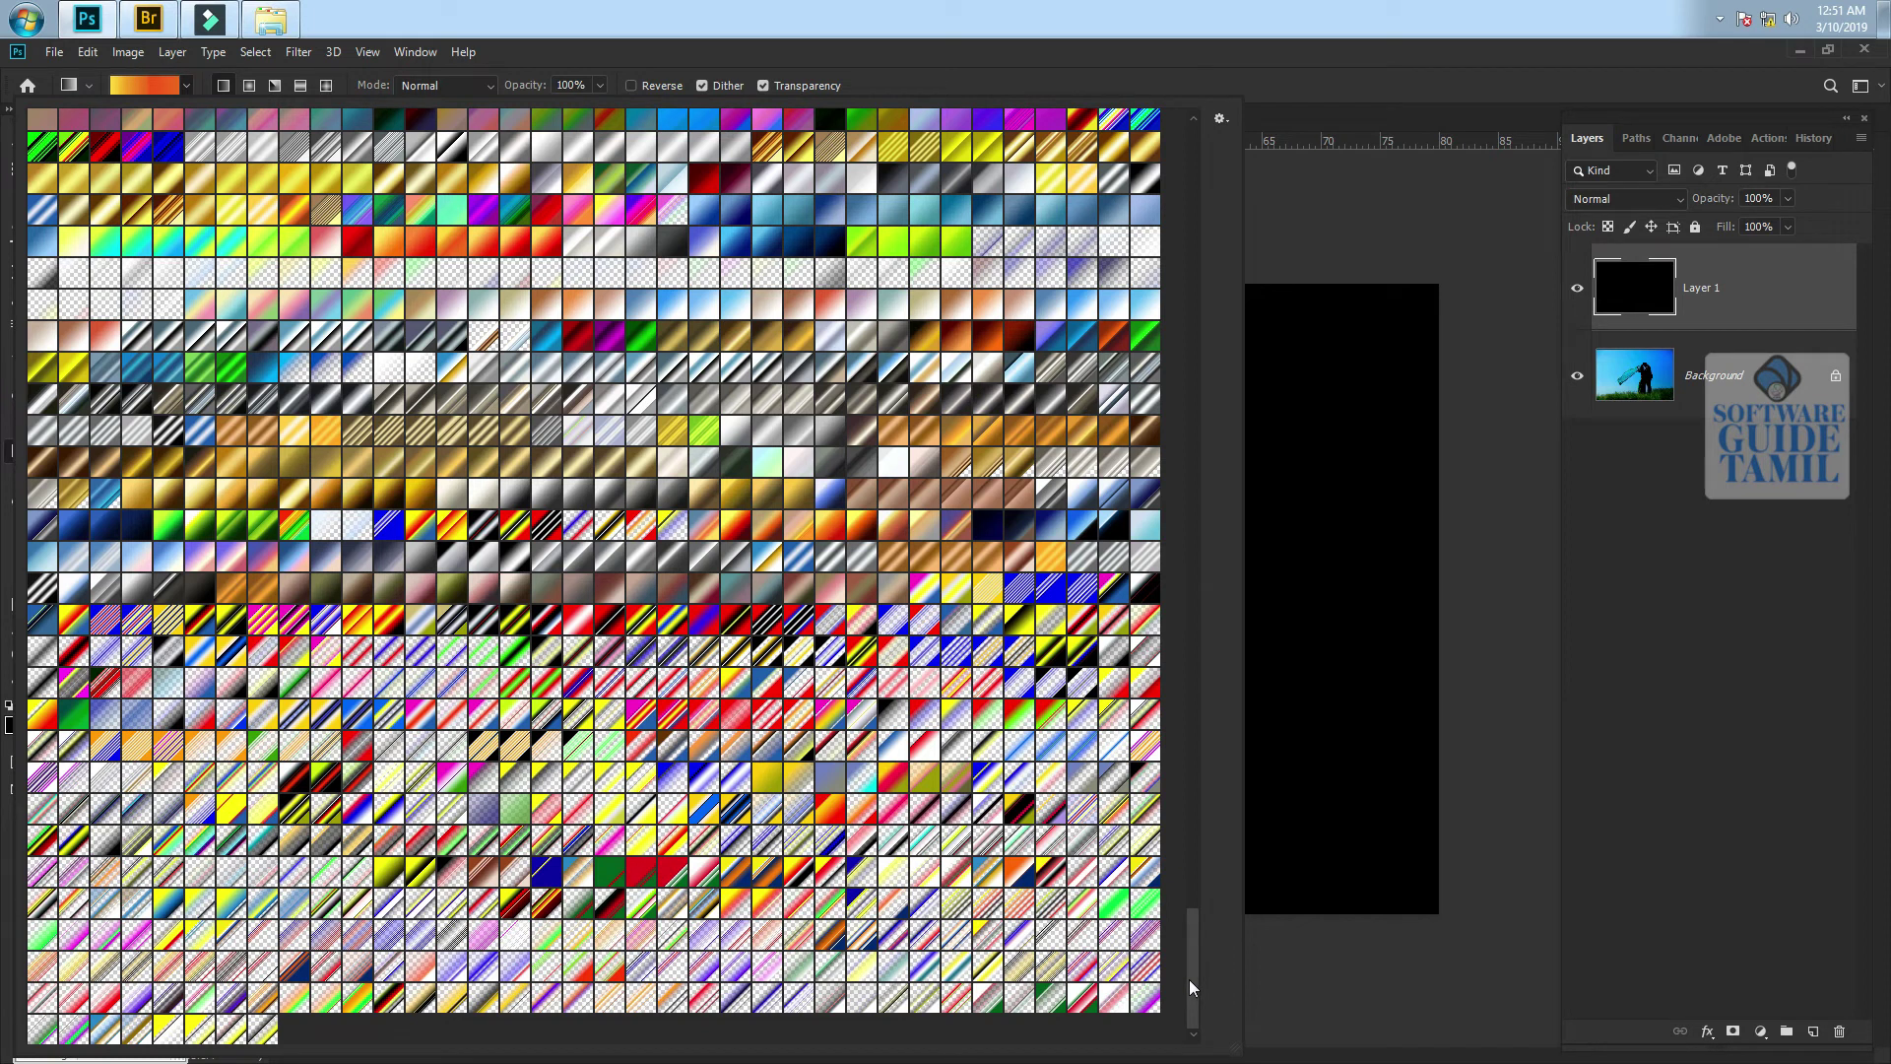
left_click(732, 524)
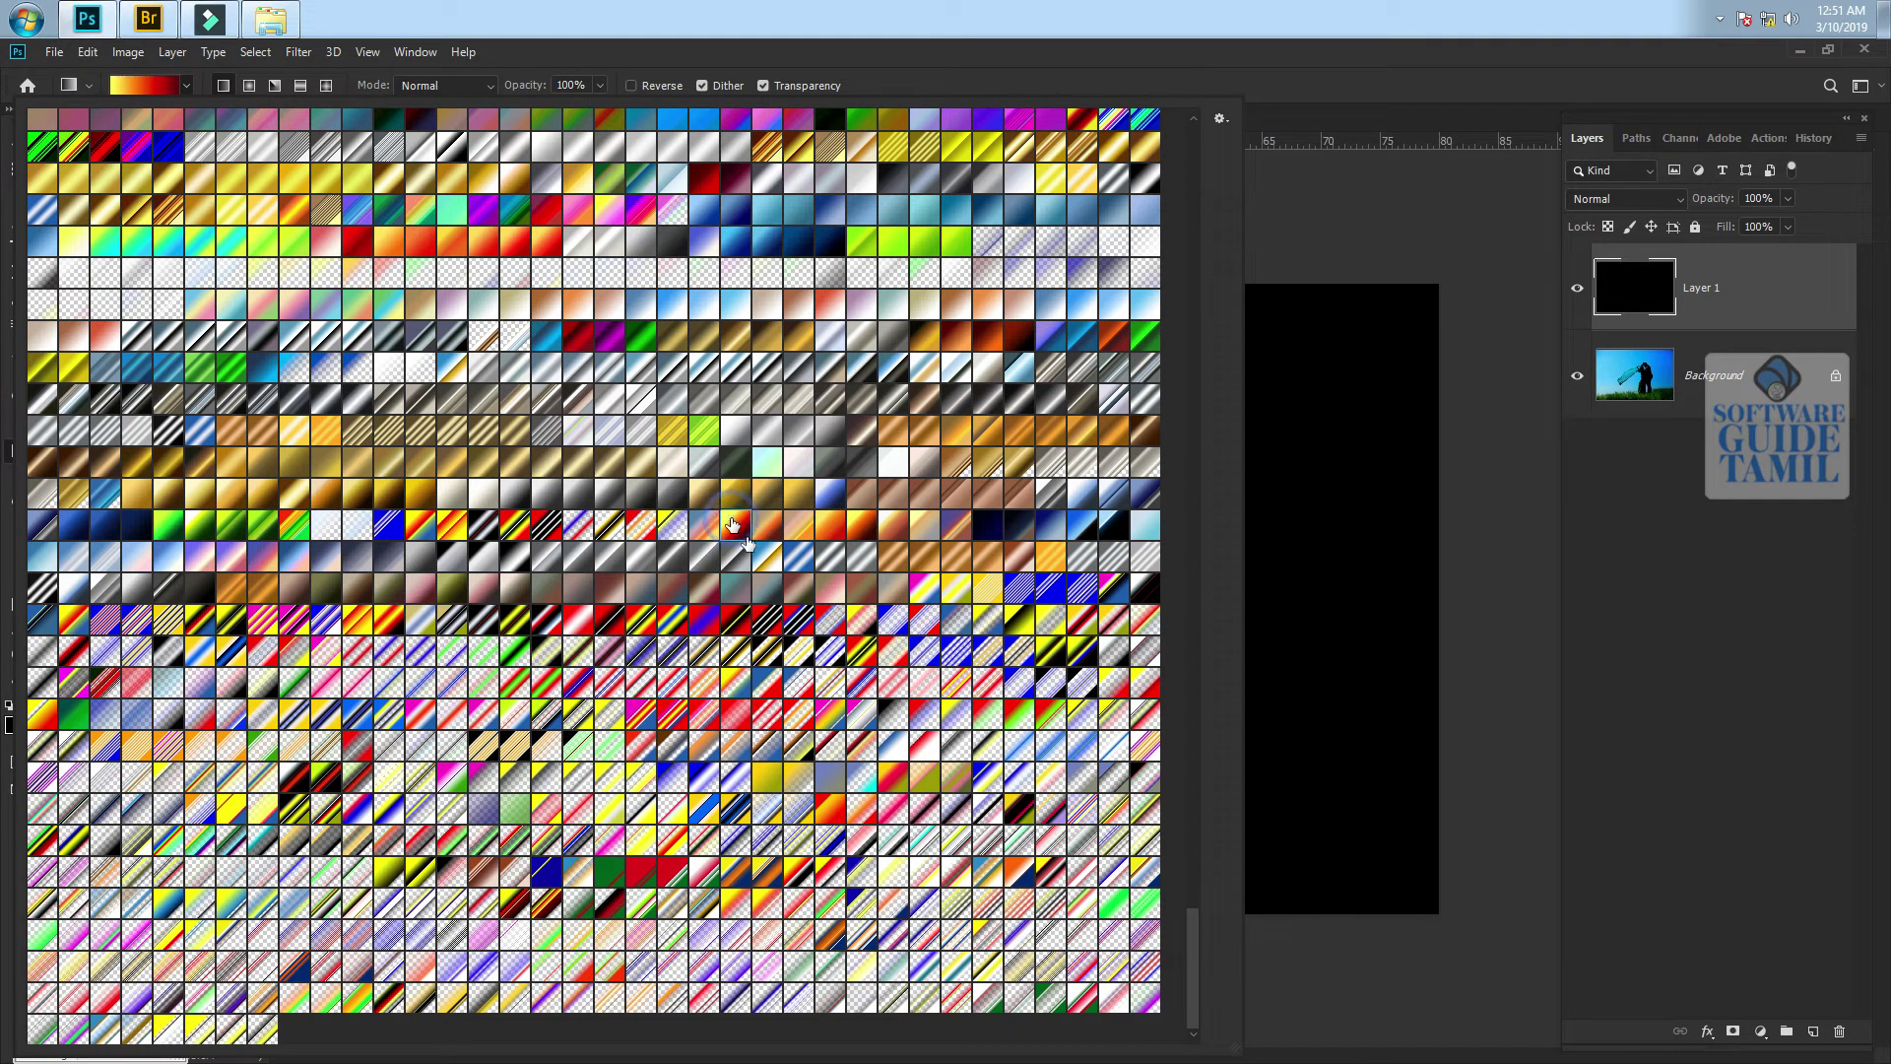
left_click(1415, 810)
left_click_drag(493, 288, 1440, 906)
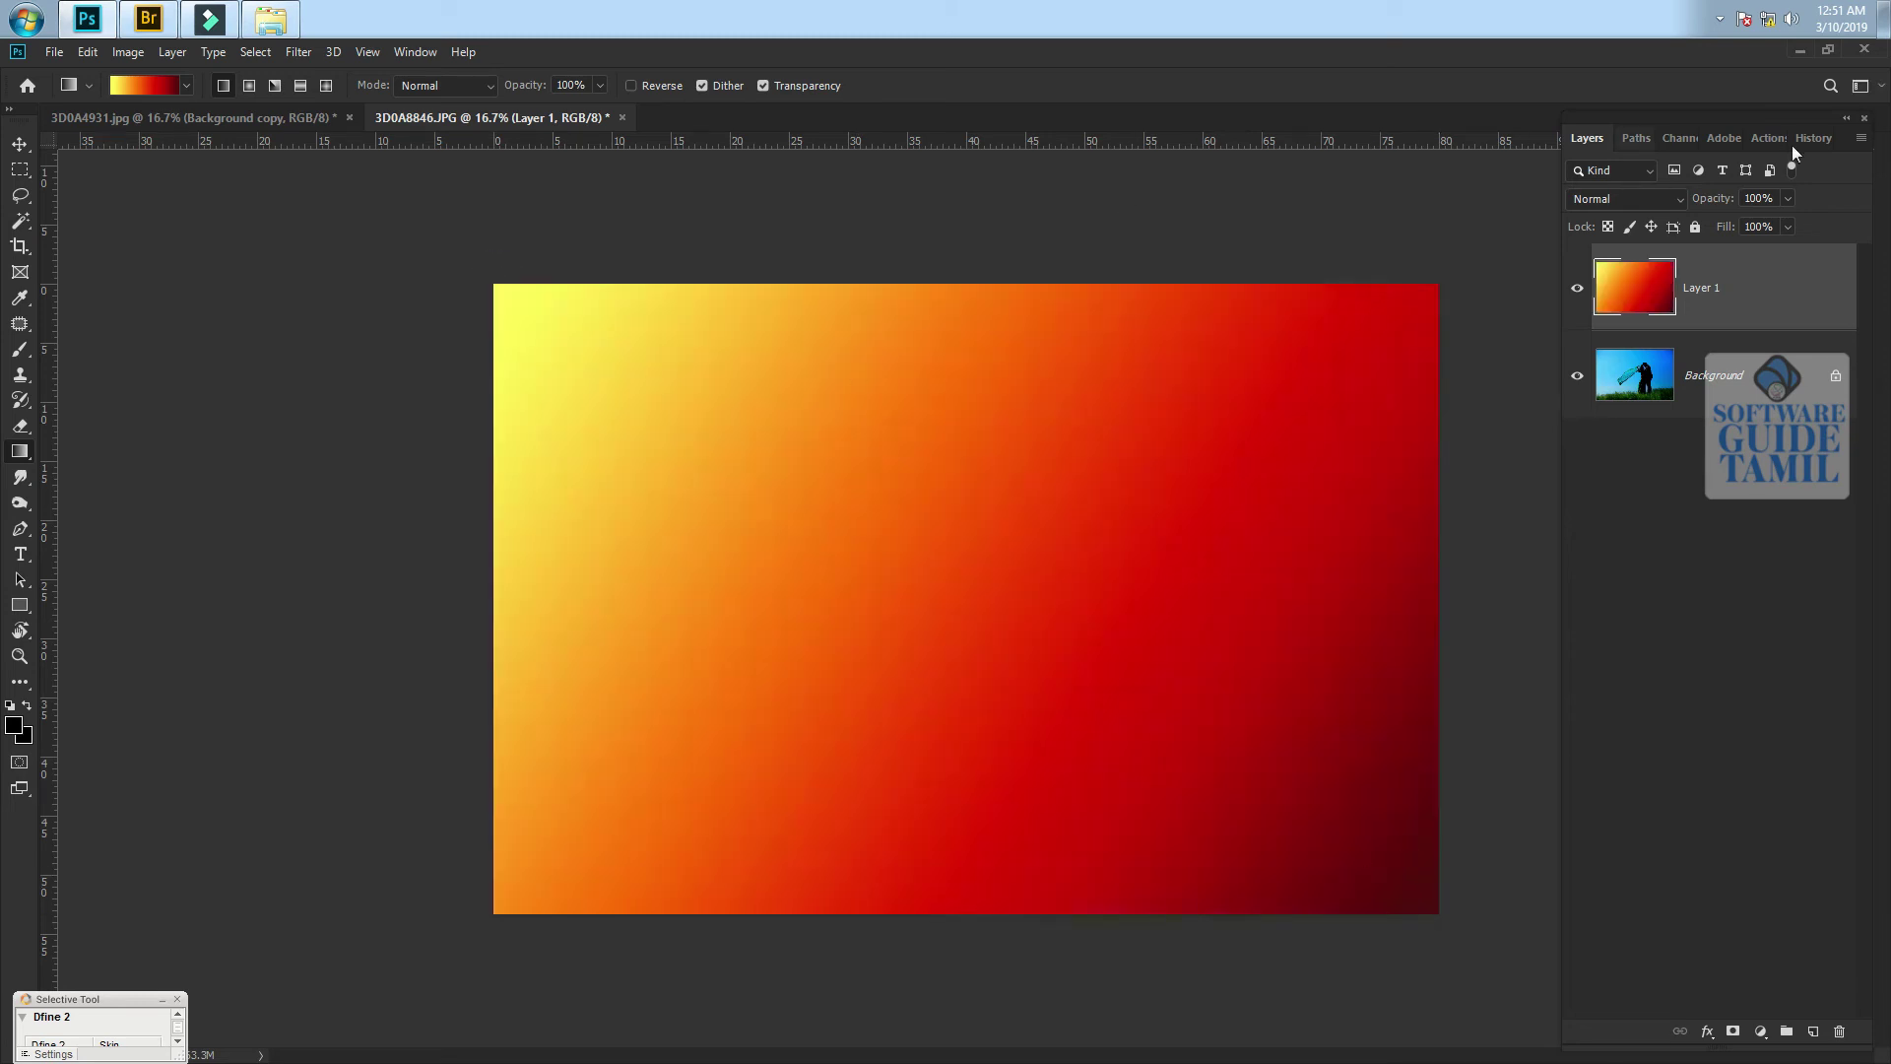
Try Layer 1 in Screen mode at 39% opacity, comparing it against the layer hidden
left_click(1631, 199)
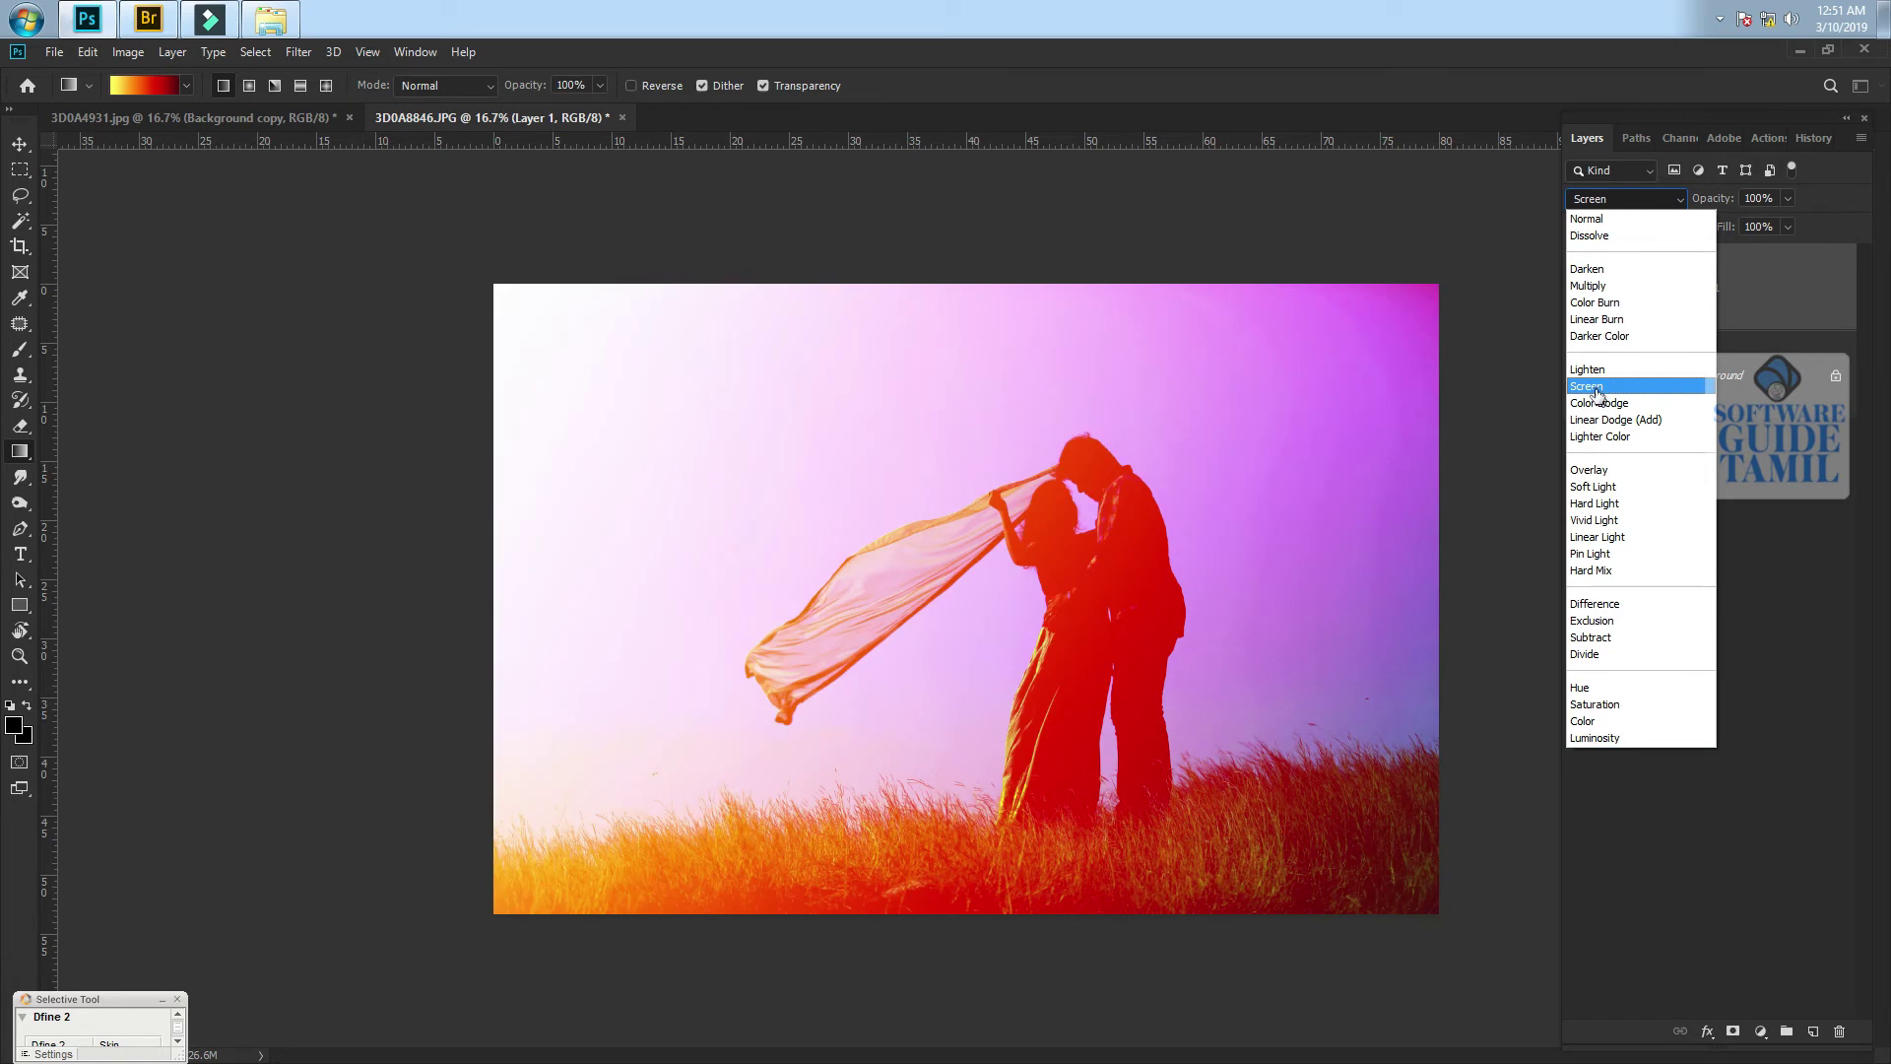
left_click(1597, 394)
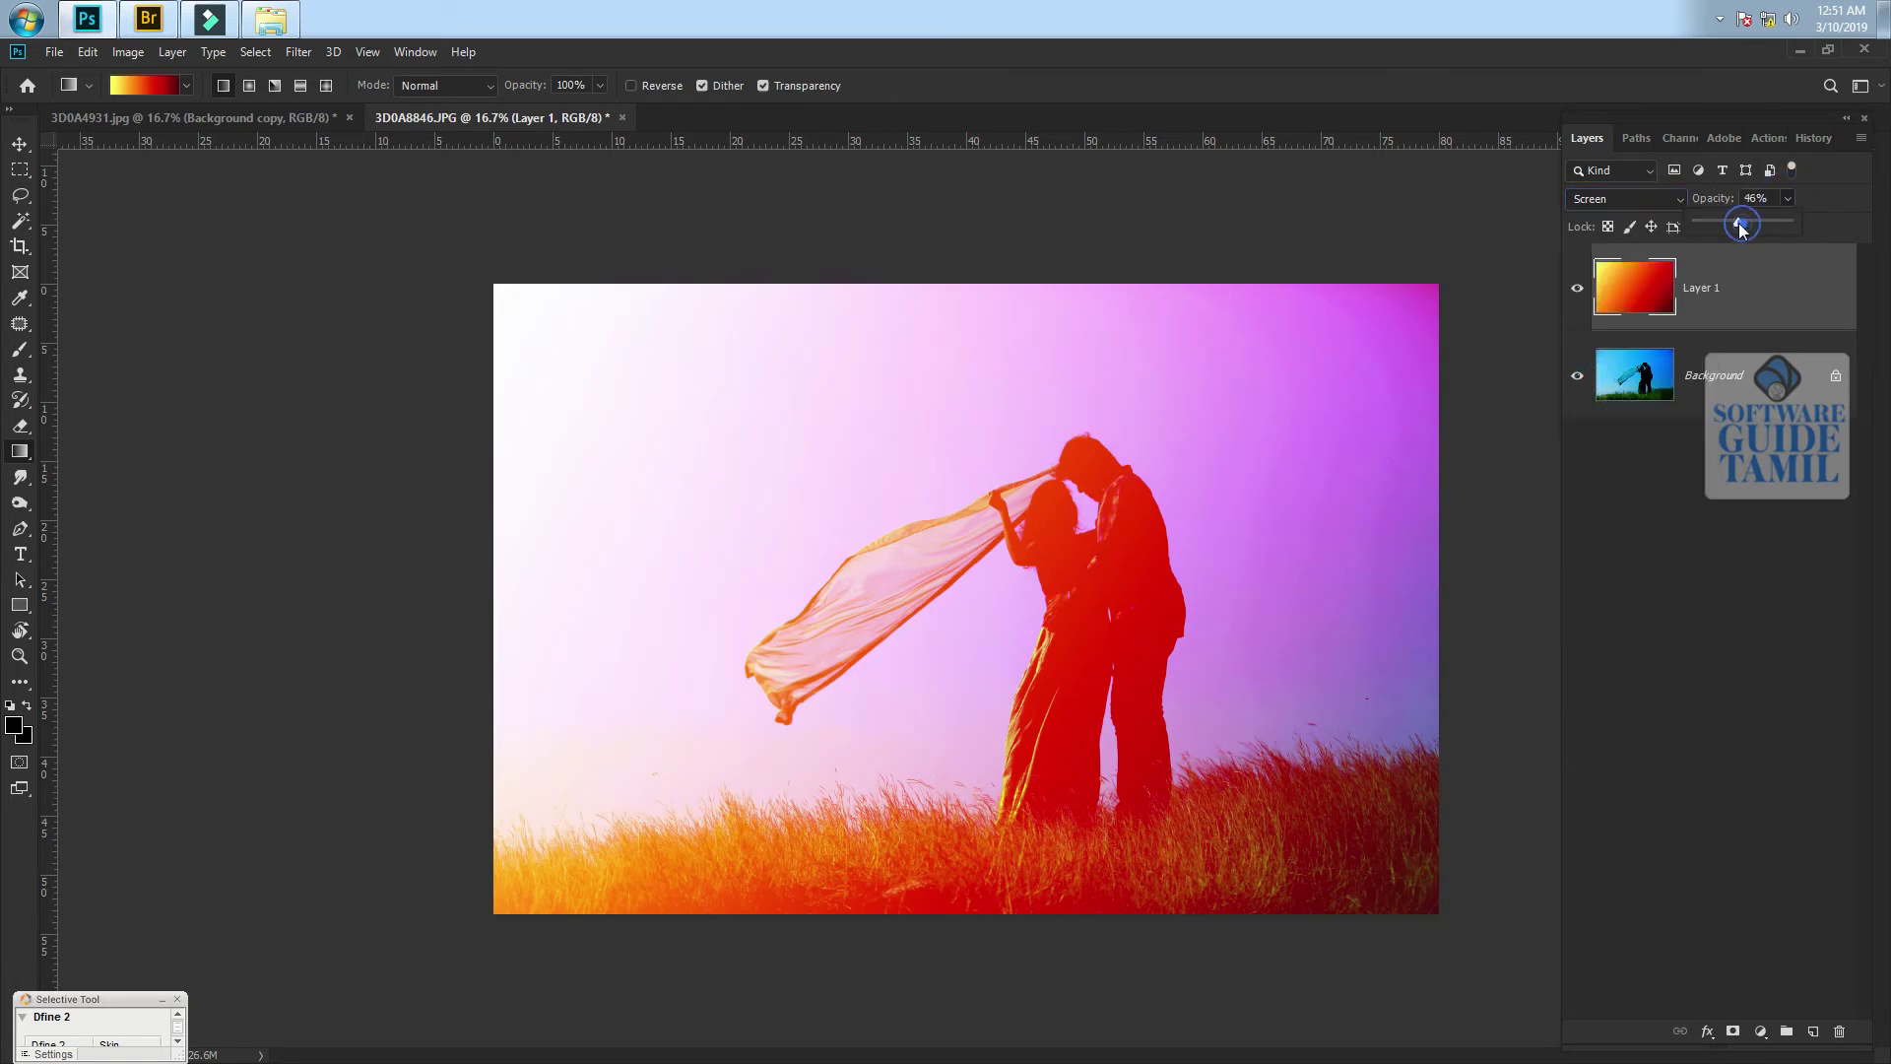
left_click_drag(1734, 222, 1731, 222)
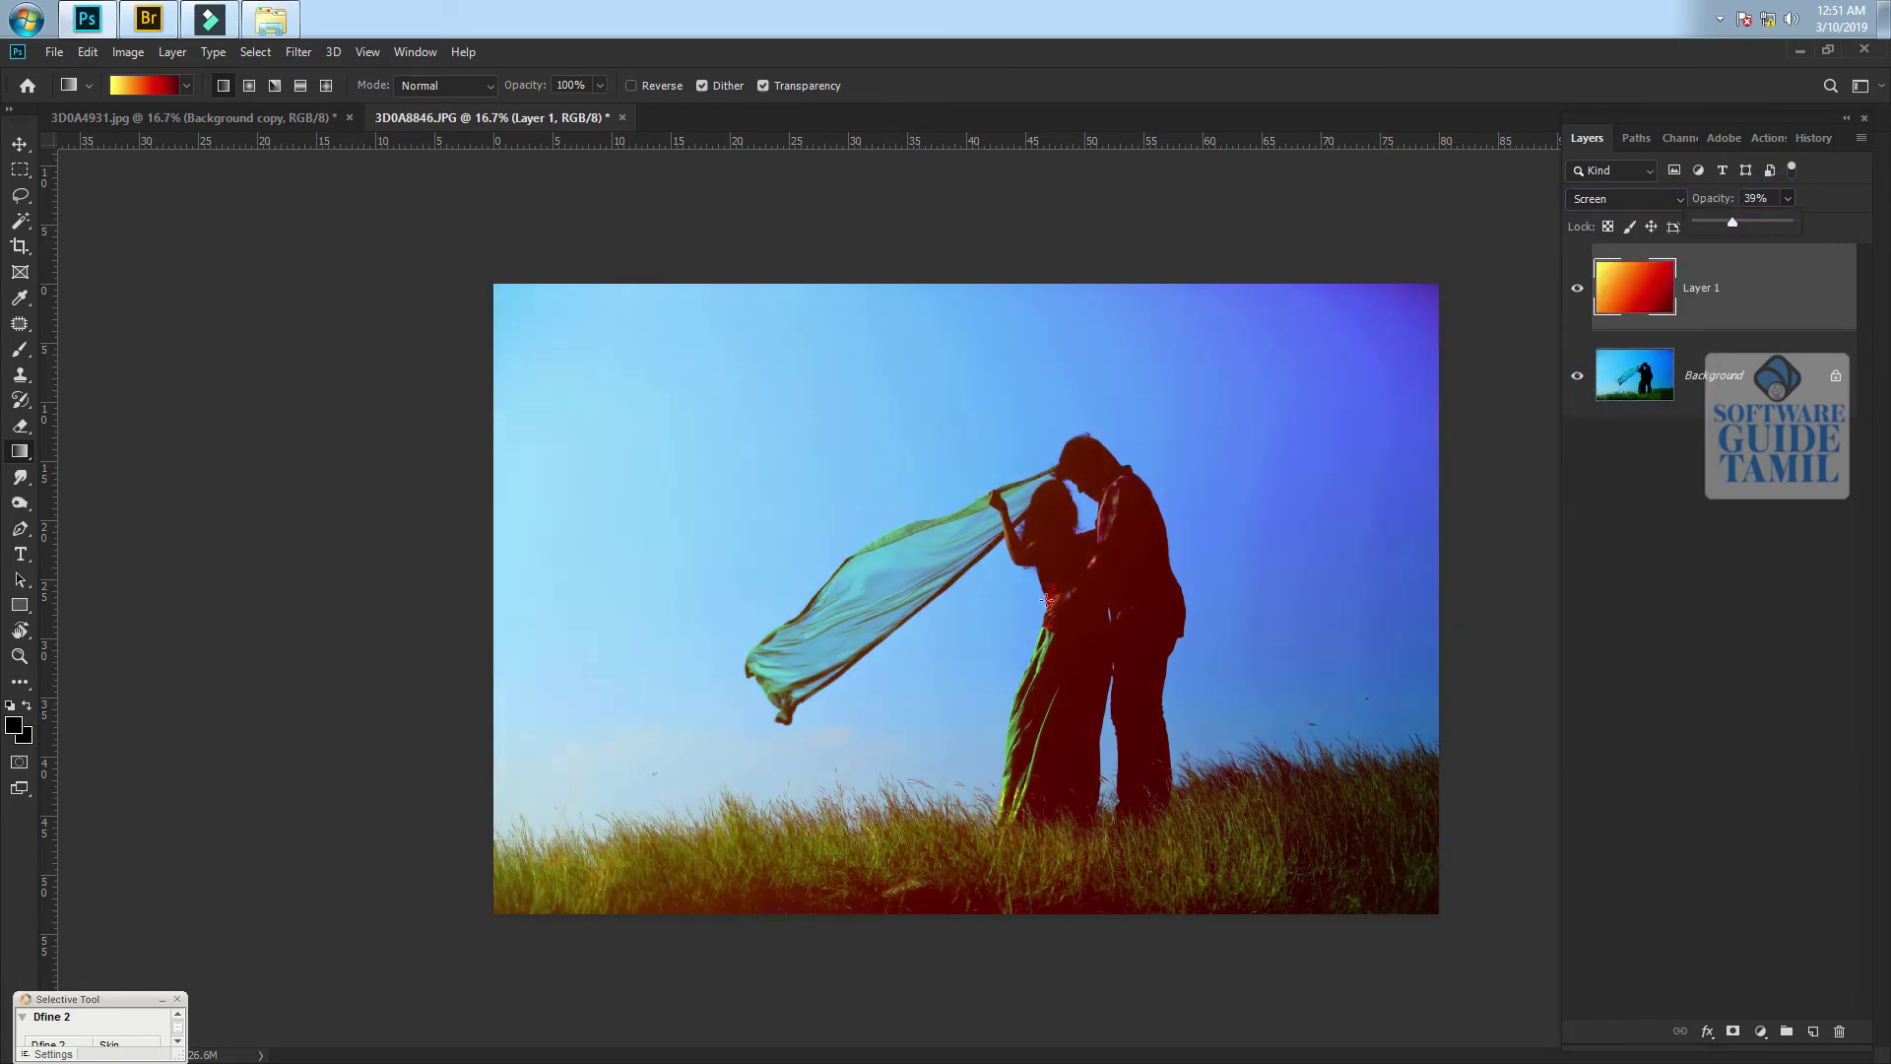
left_click(1578, 289)
left_click(1578, 288)
left_click(1578, 290)
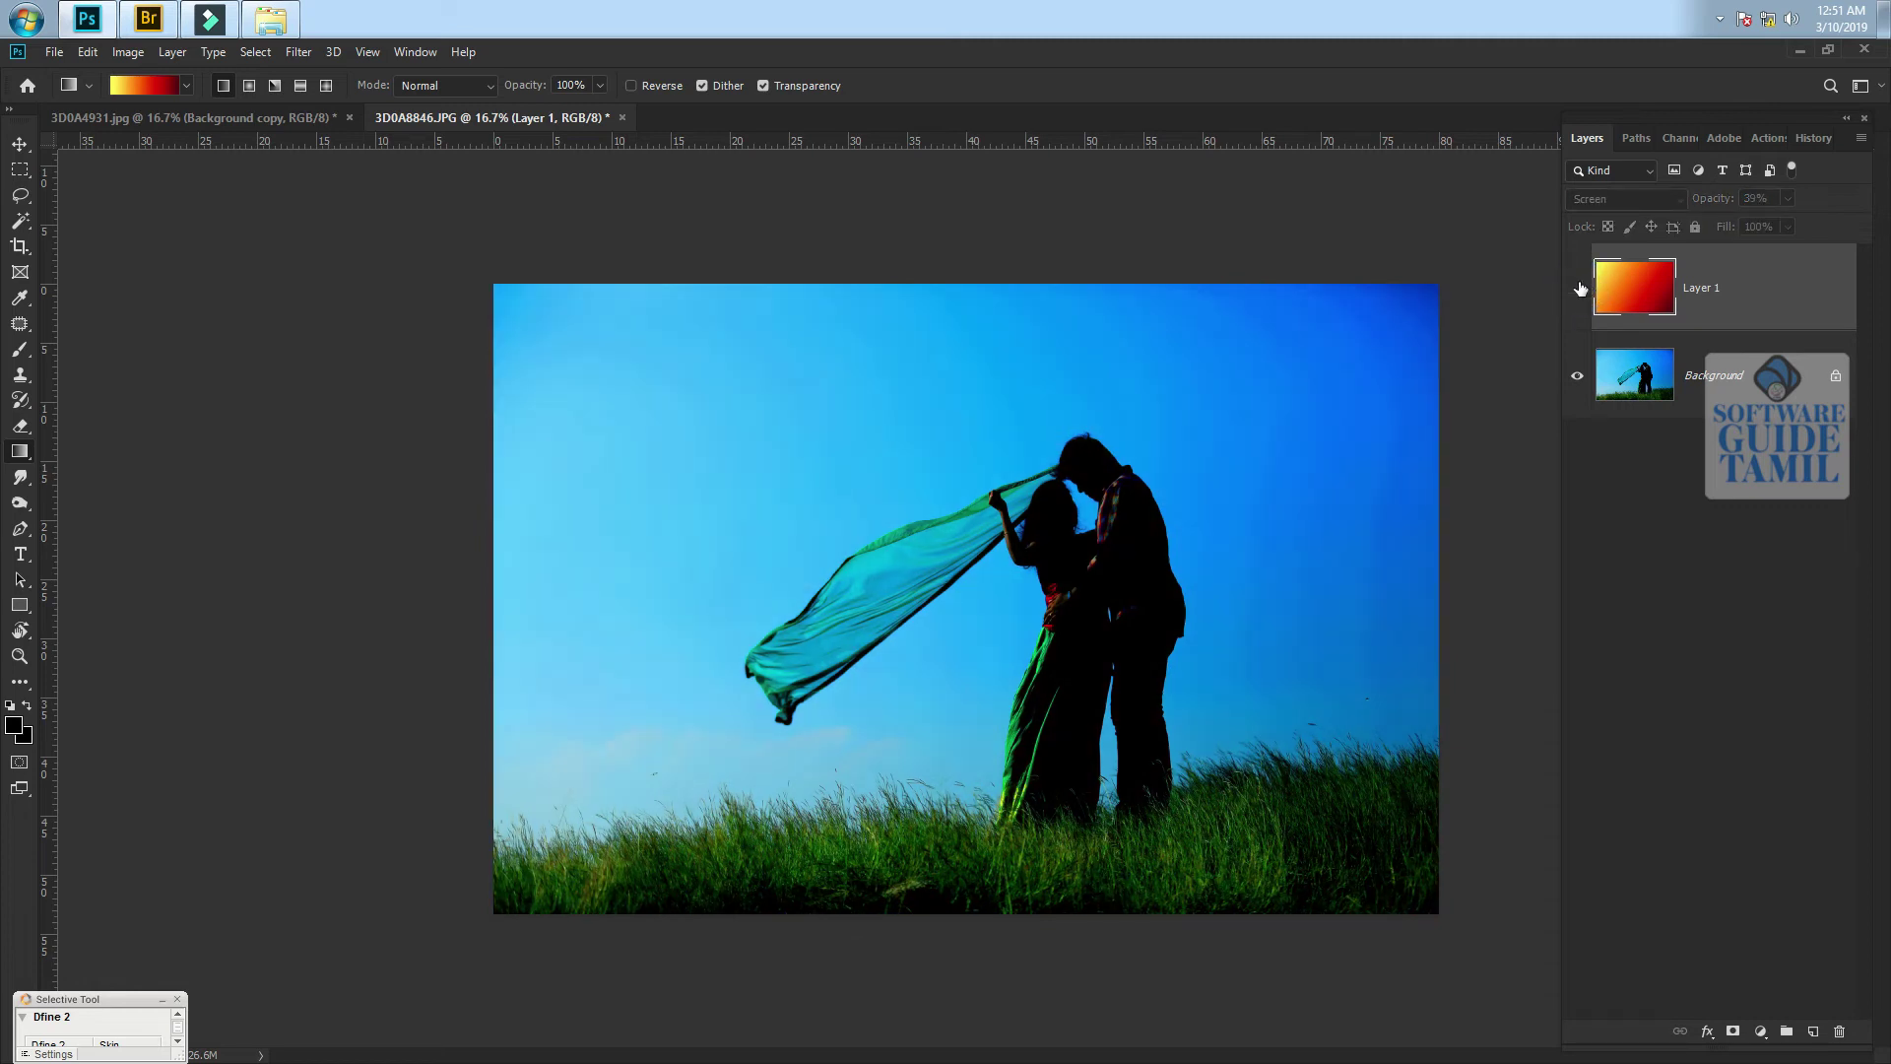
left_click(1579, 290)
Switch Layer 1's blend mode to Multiply and pick the Move tool
left_click(1606, 200)
scroll(1608, 211, "up", 5)
left_click(1596, 284)
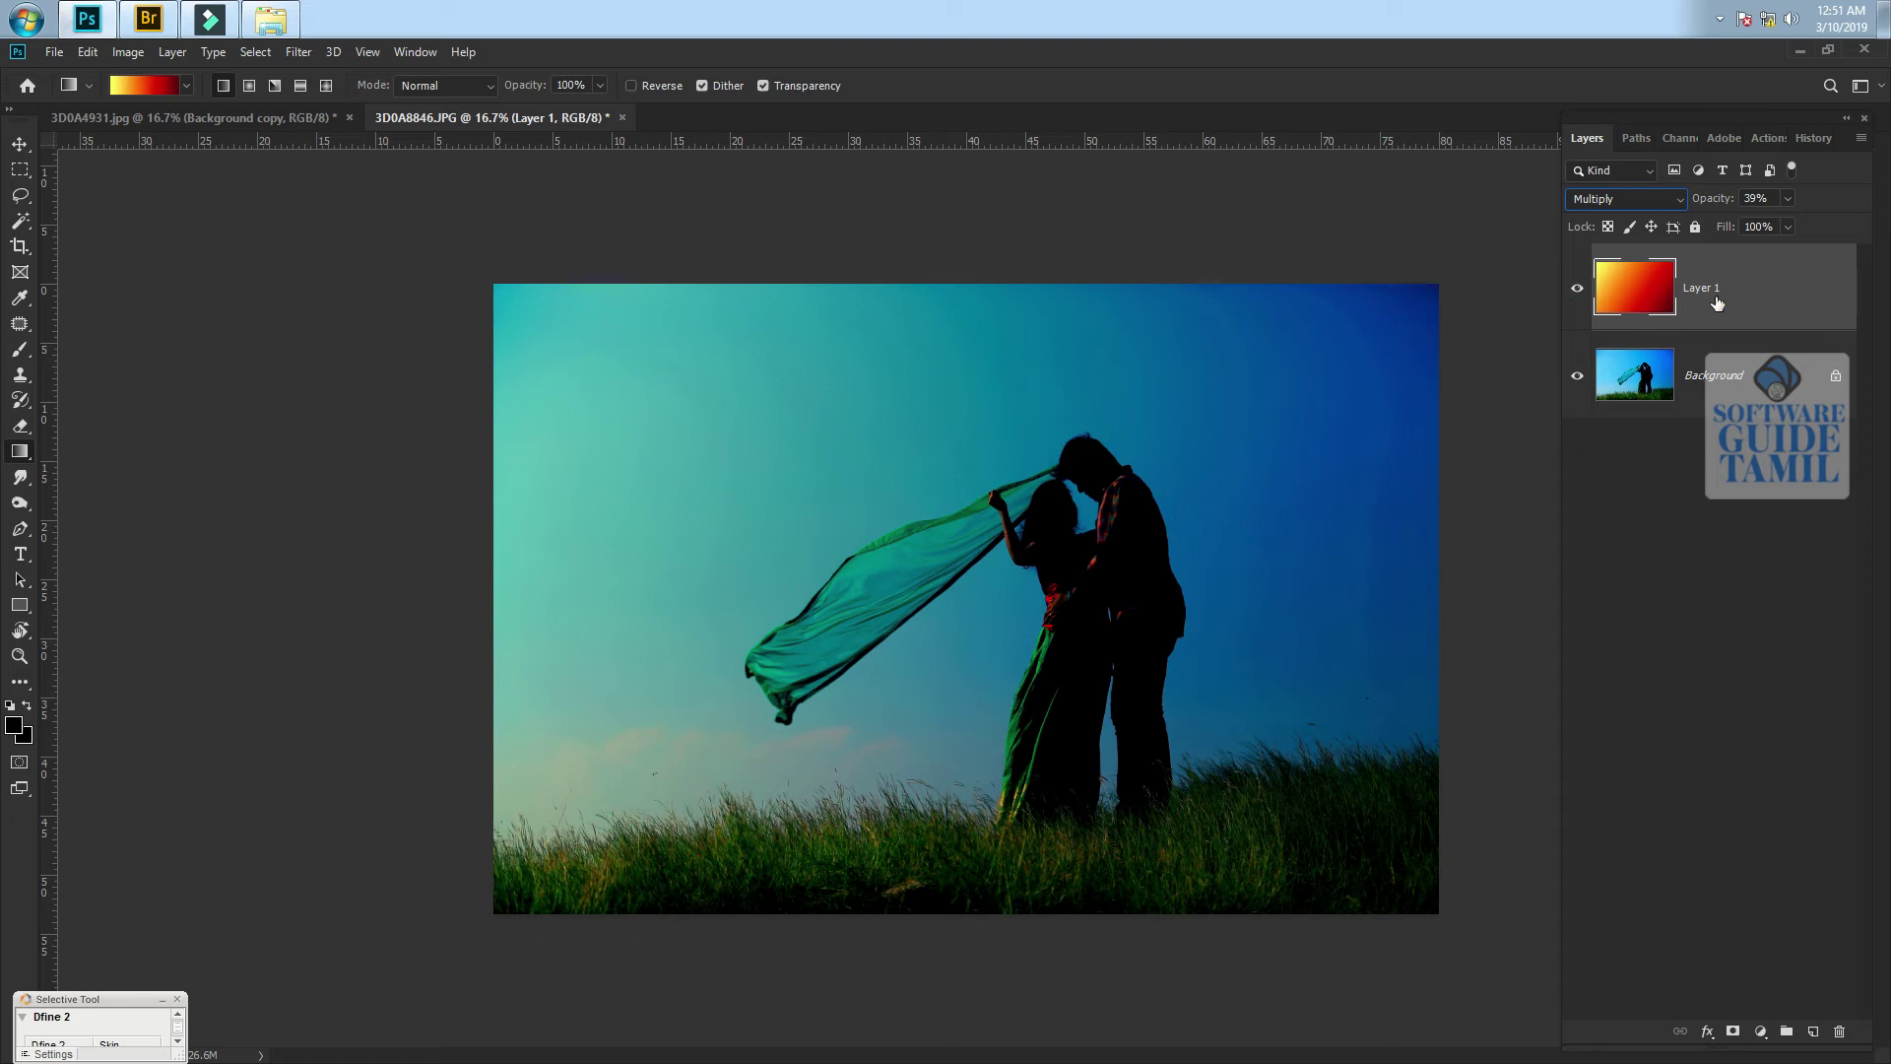
left_click(20, 144)
Delete the gradient layer, then duplicate the Background and fill the copy with black
key("Delete")
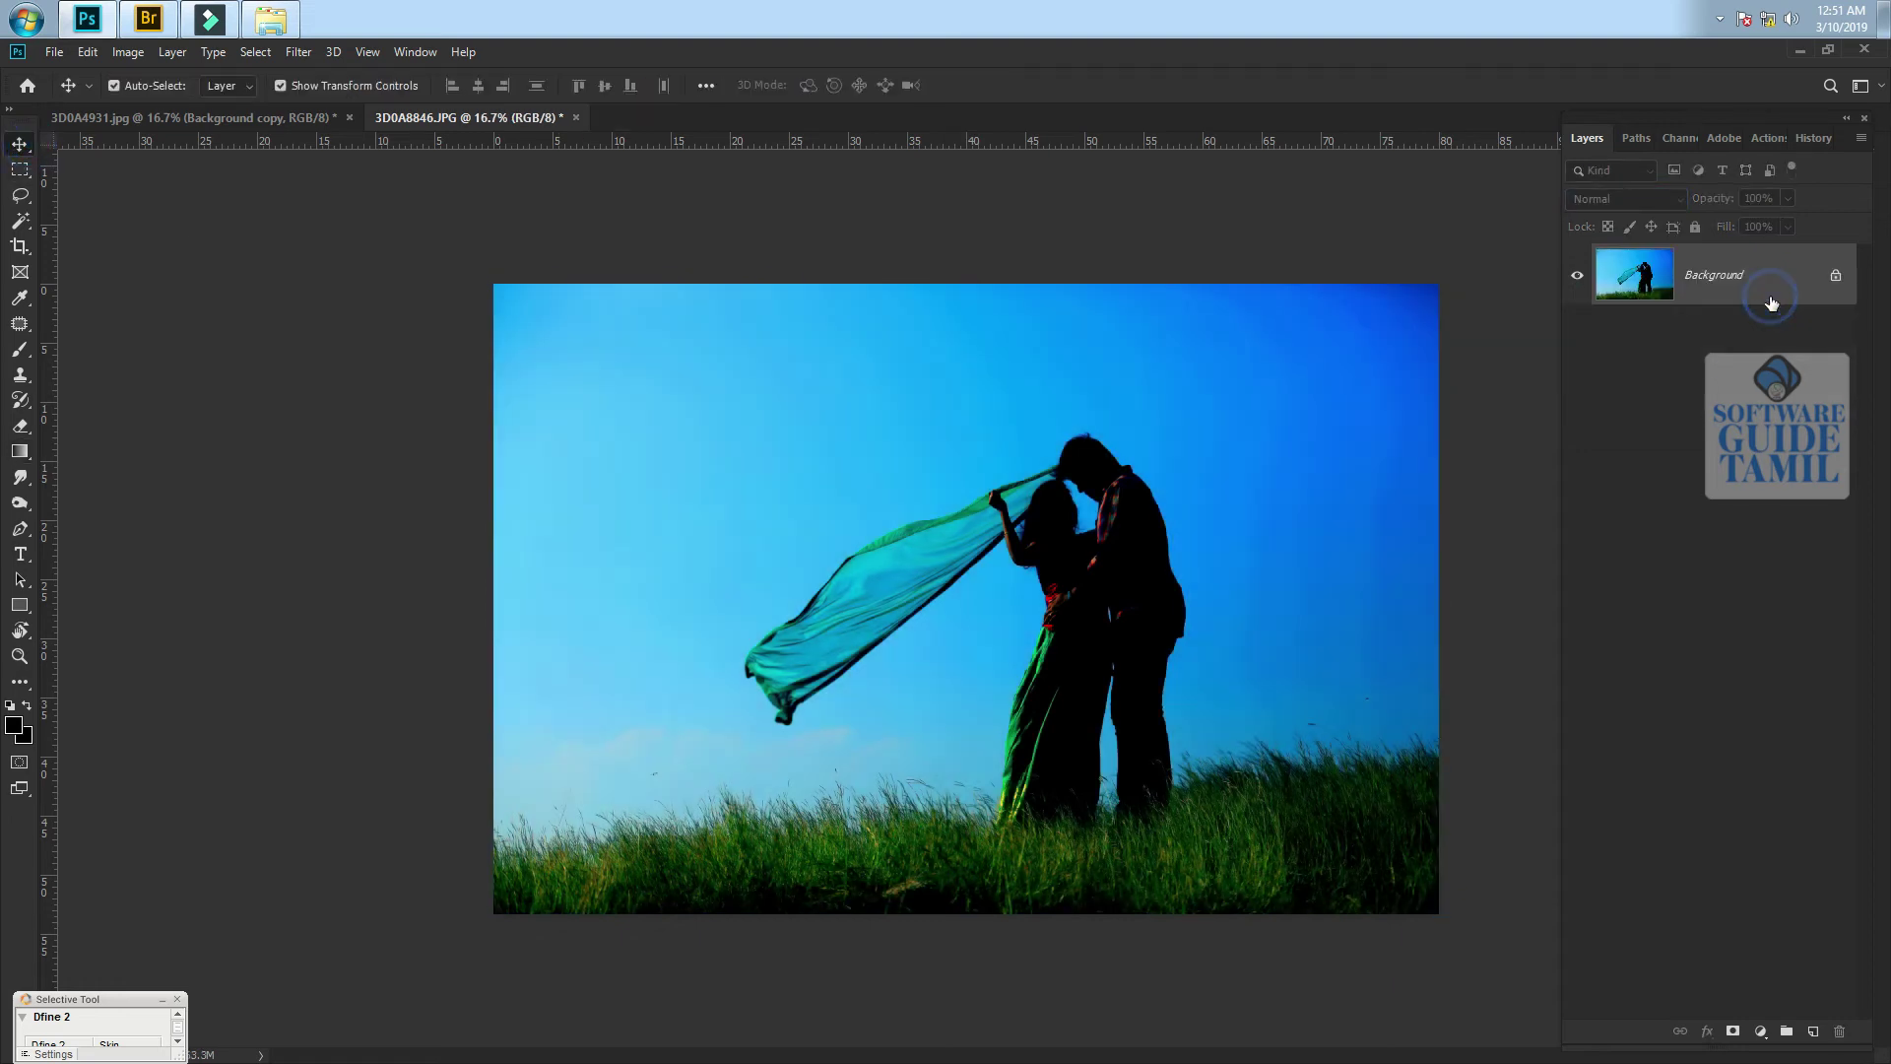
key("ctrl+j")
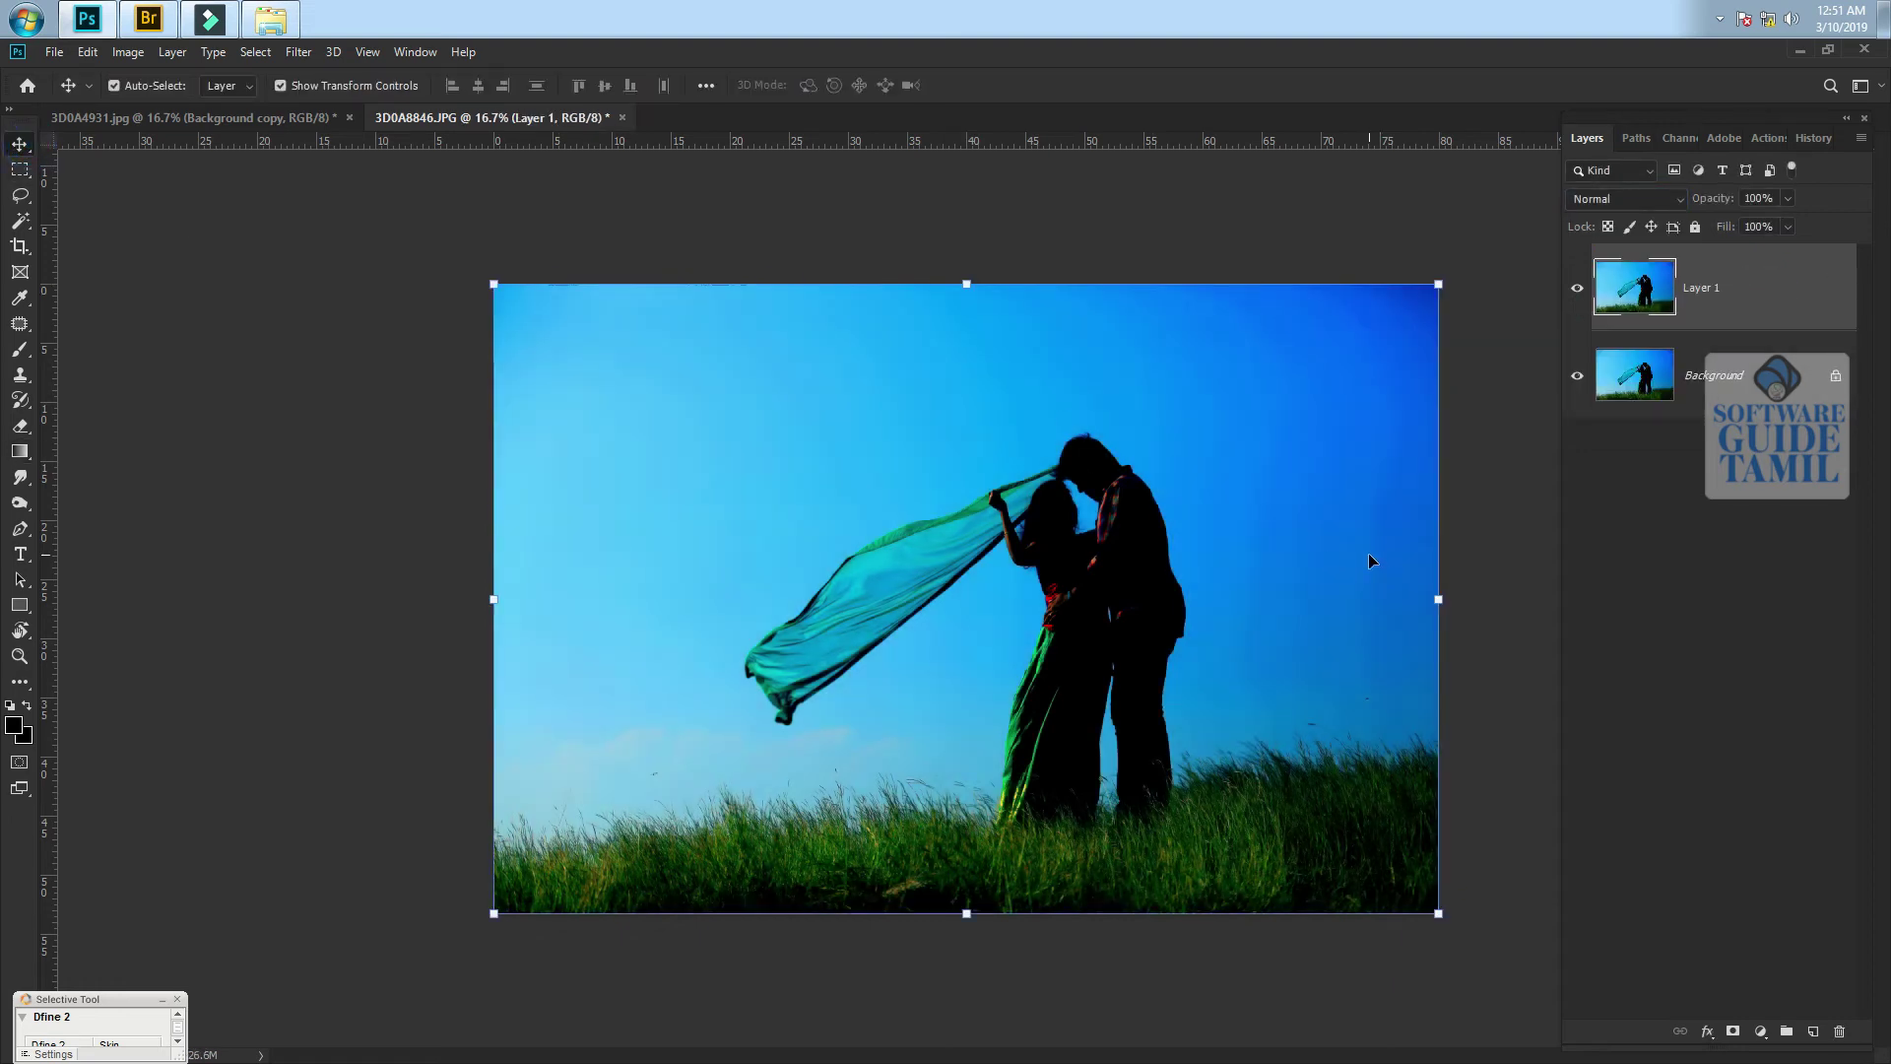
key("shift+F5")
key("Return")
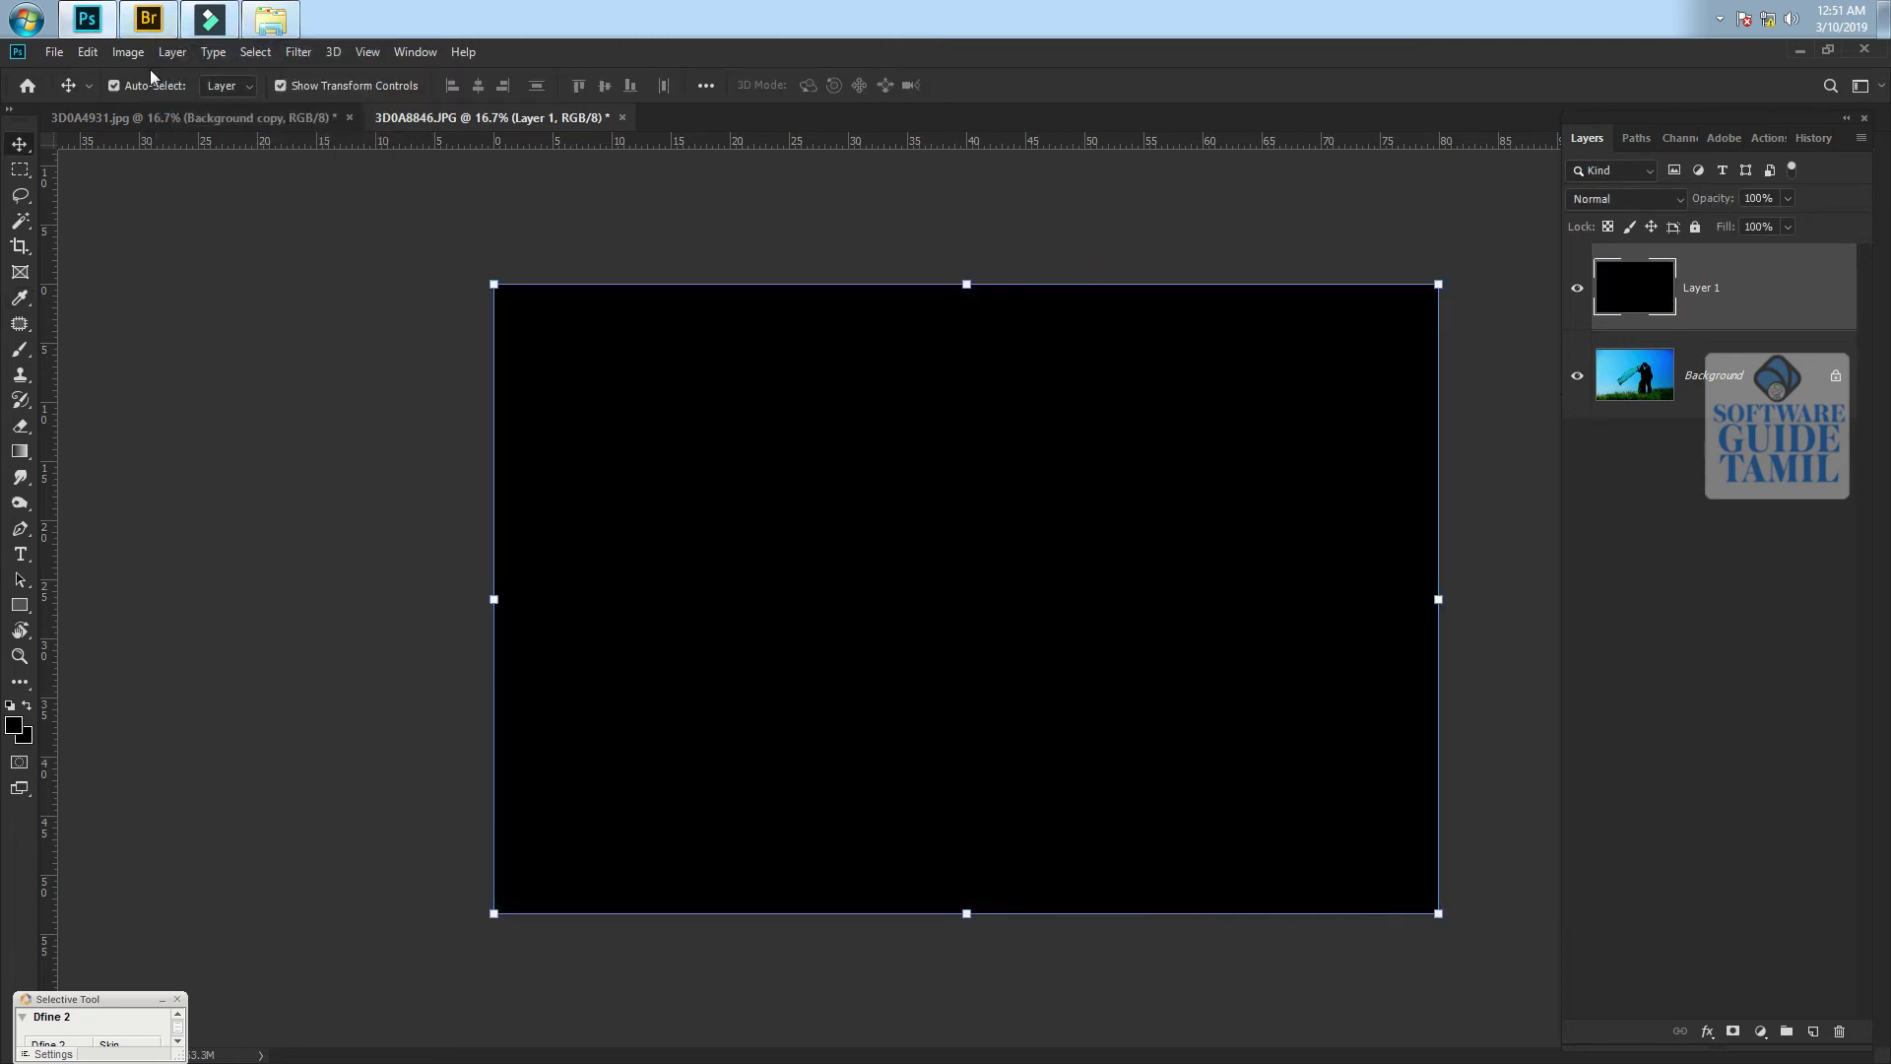
Draw the gold preset gradient diagonally across the new Layer 1
left_click(22, 452)
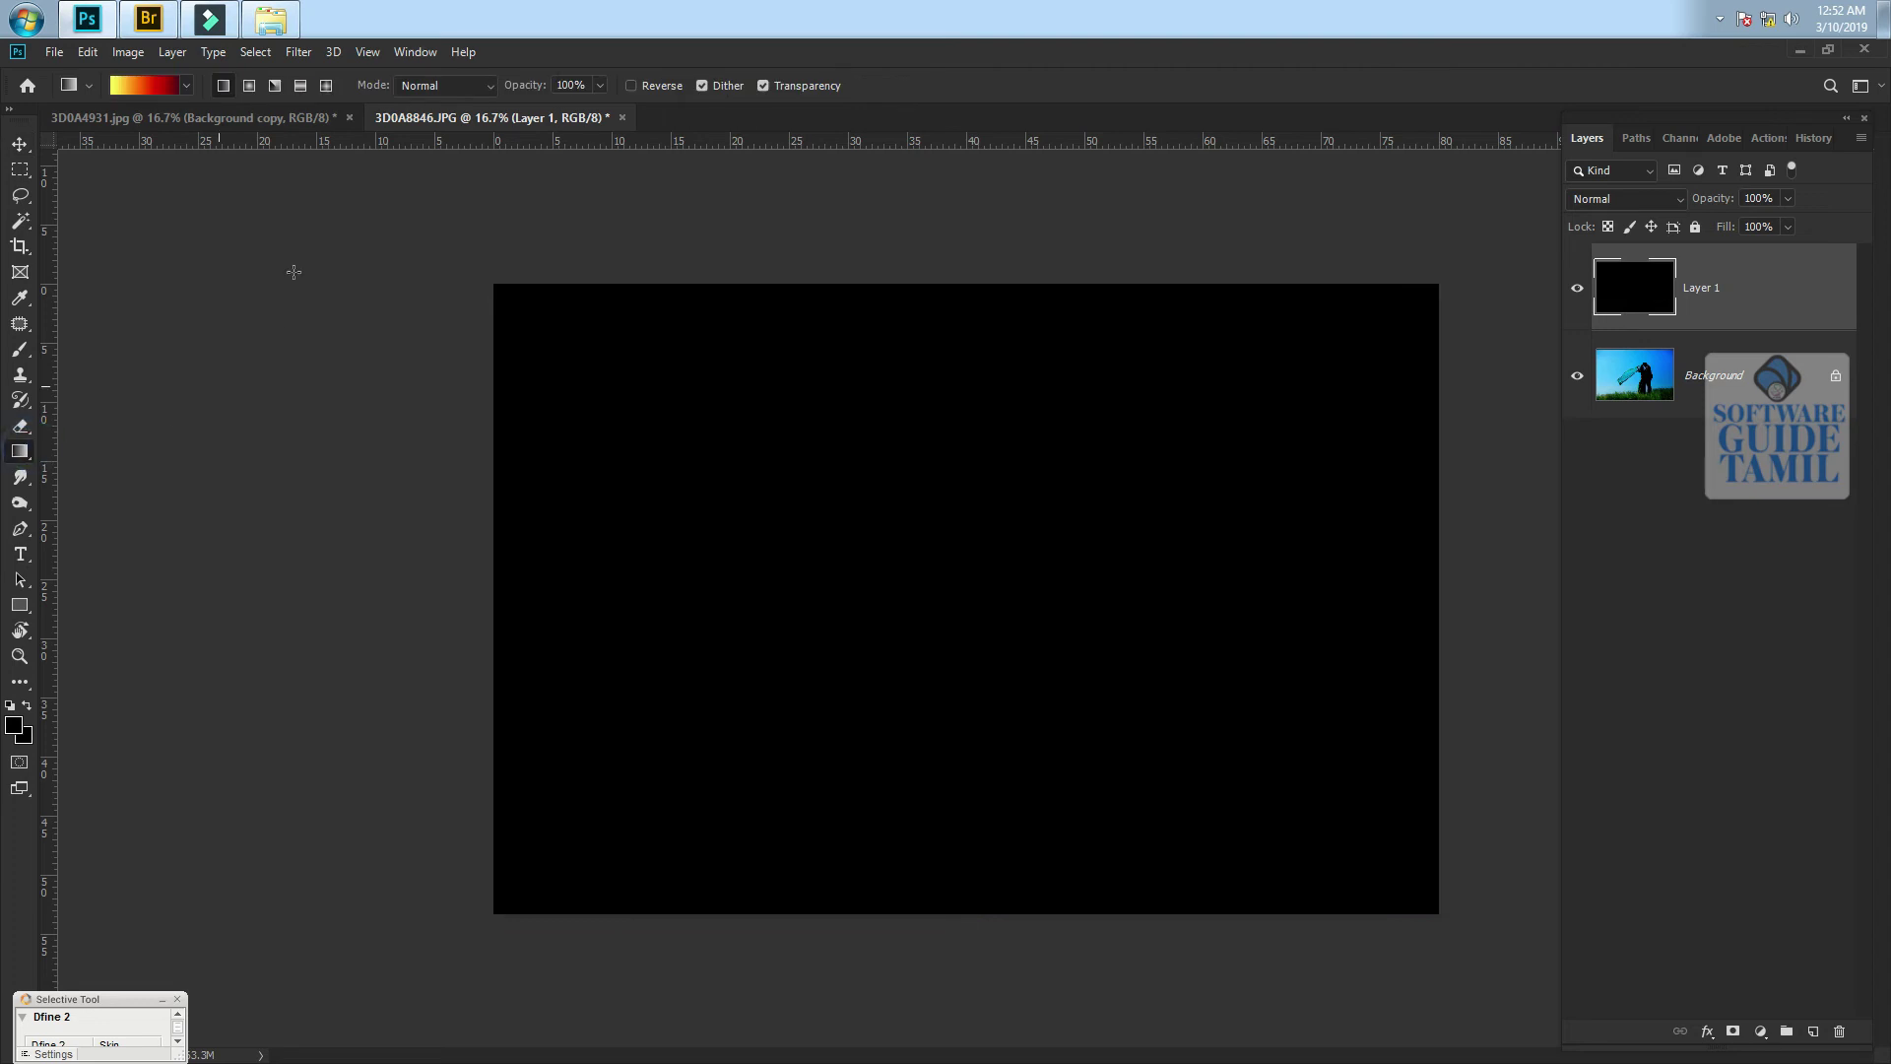
left_click(186, 87)
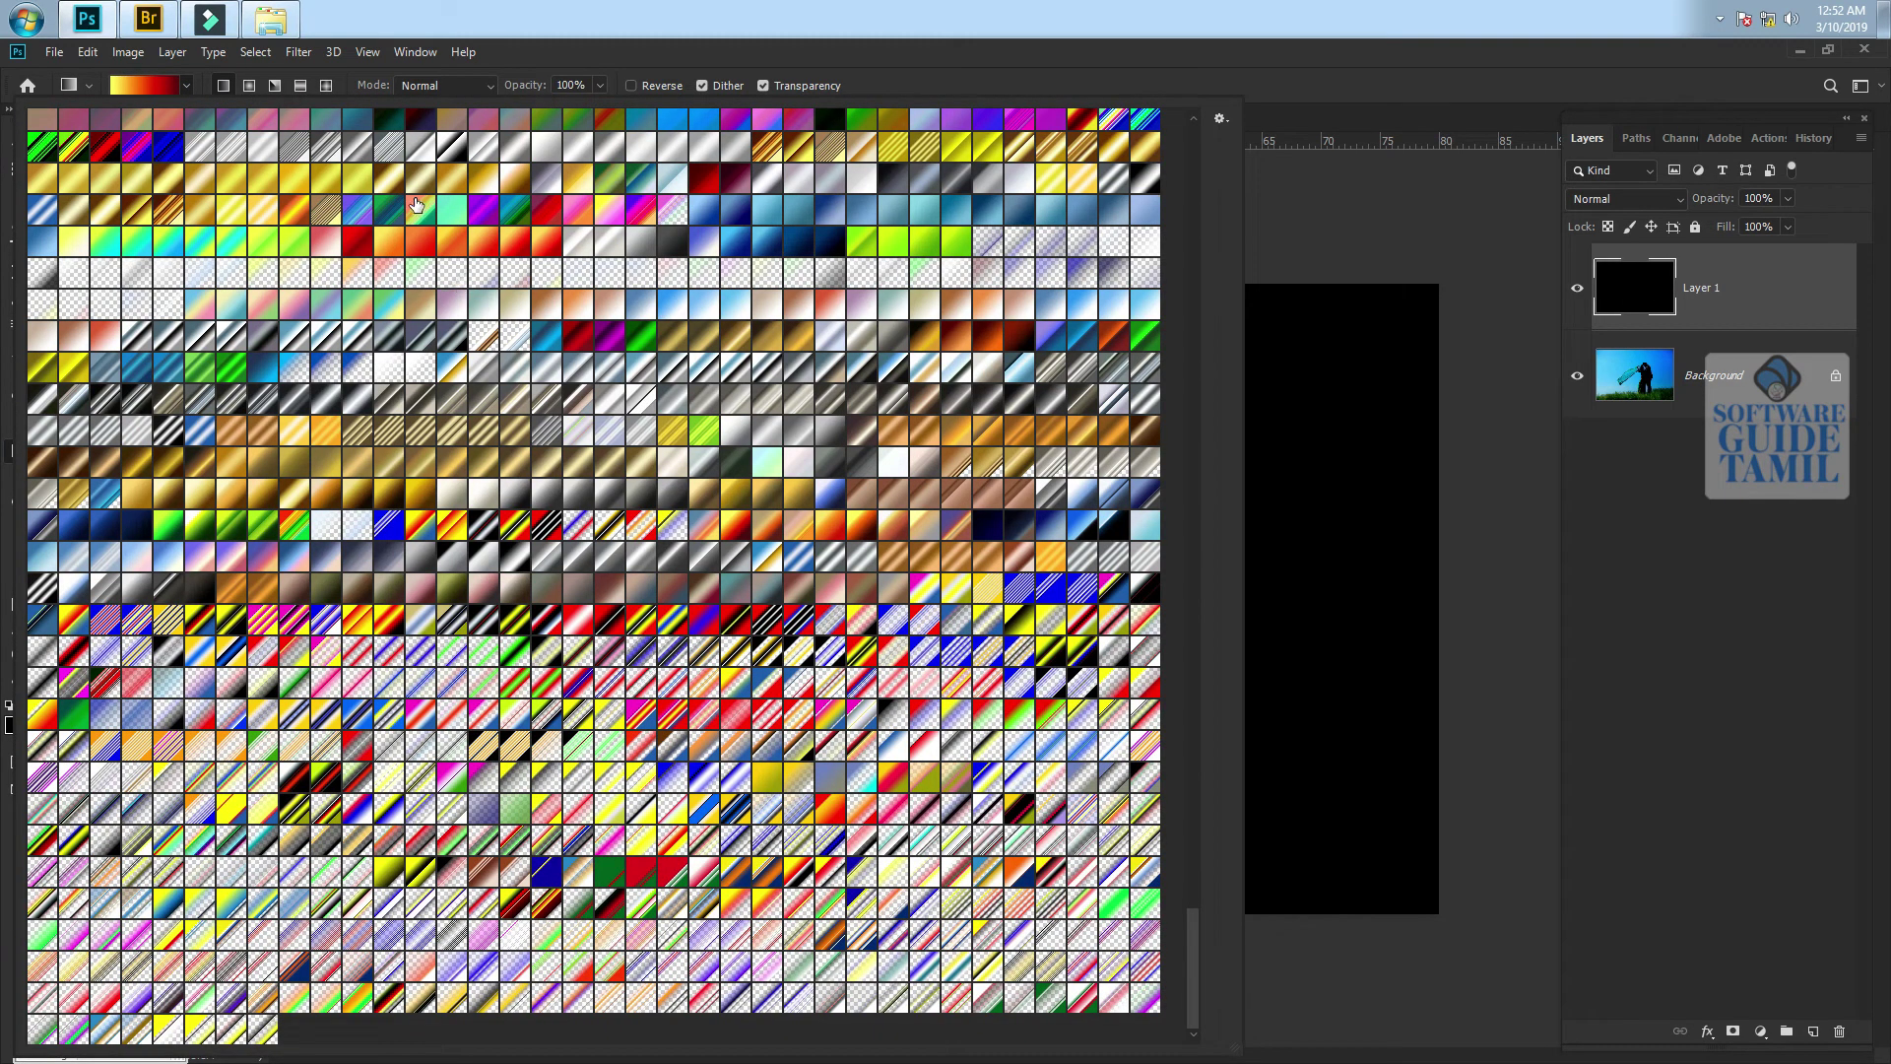
left_click(445, 189)
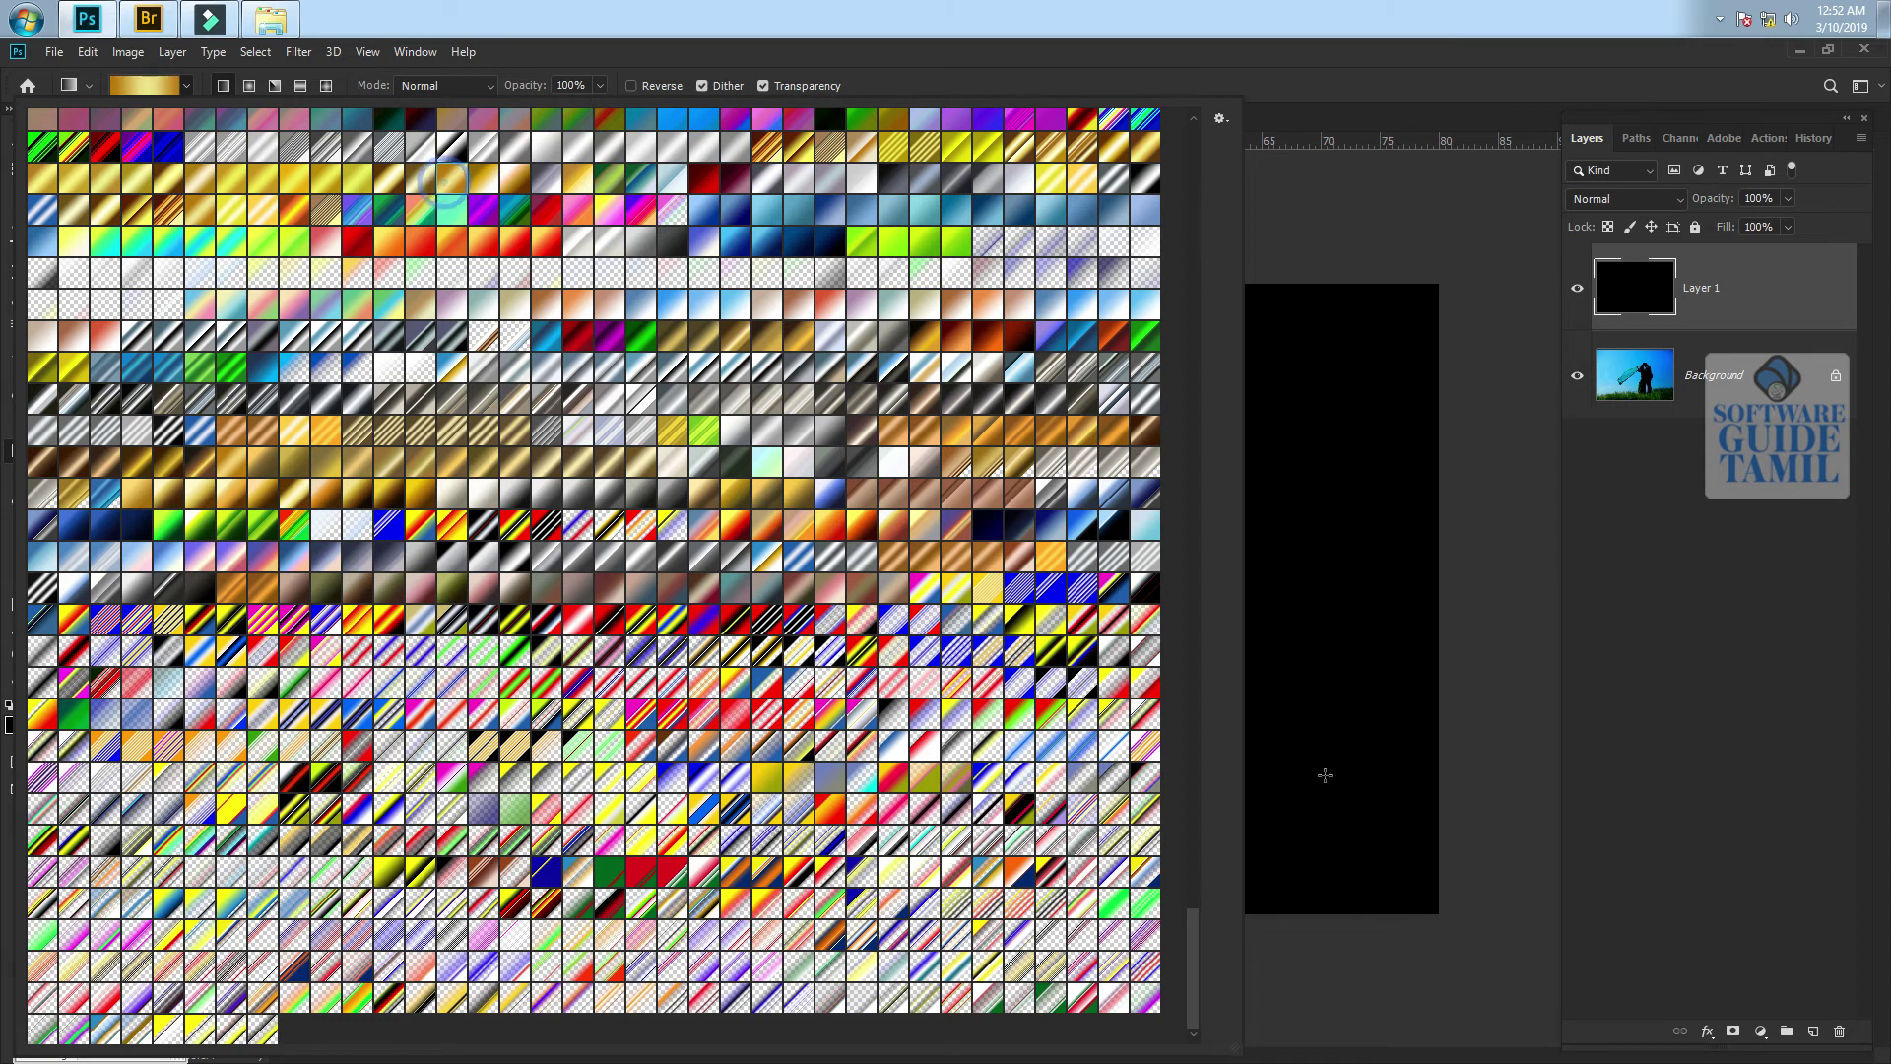
left_click(1482, 918)
left_click_drag(1450, 881, 1438, 908)
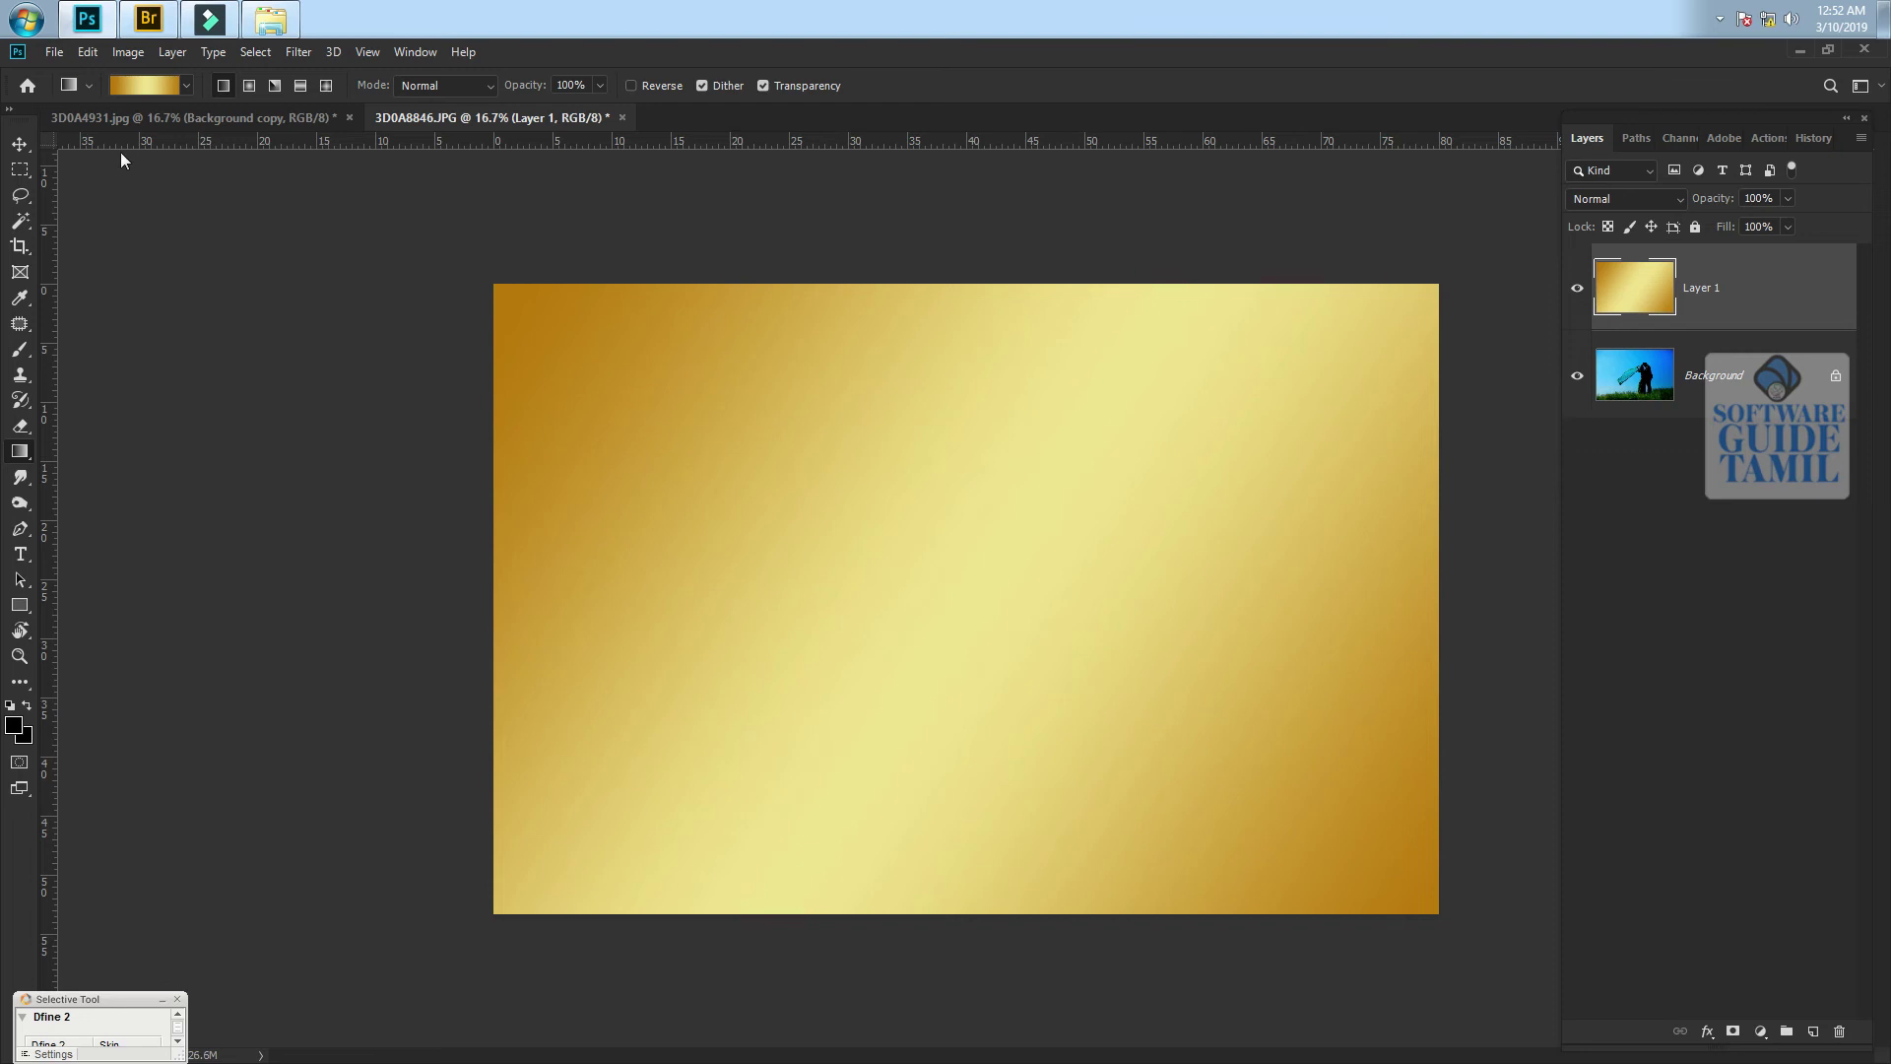
left_click(1621, 203)
Set Layer 1 to Multiply and erase the gold tint from its right side with an enlarged eraser
left_click(1615, 289)
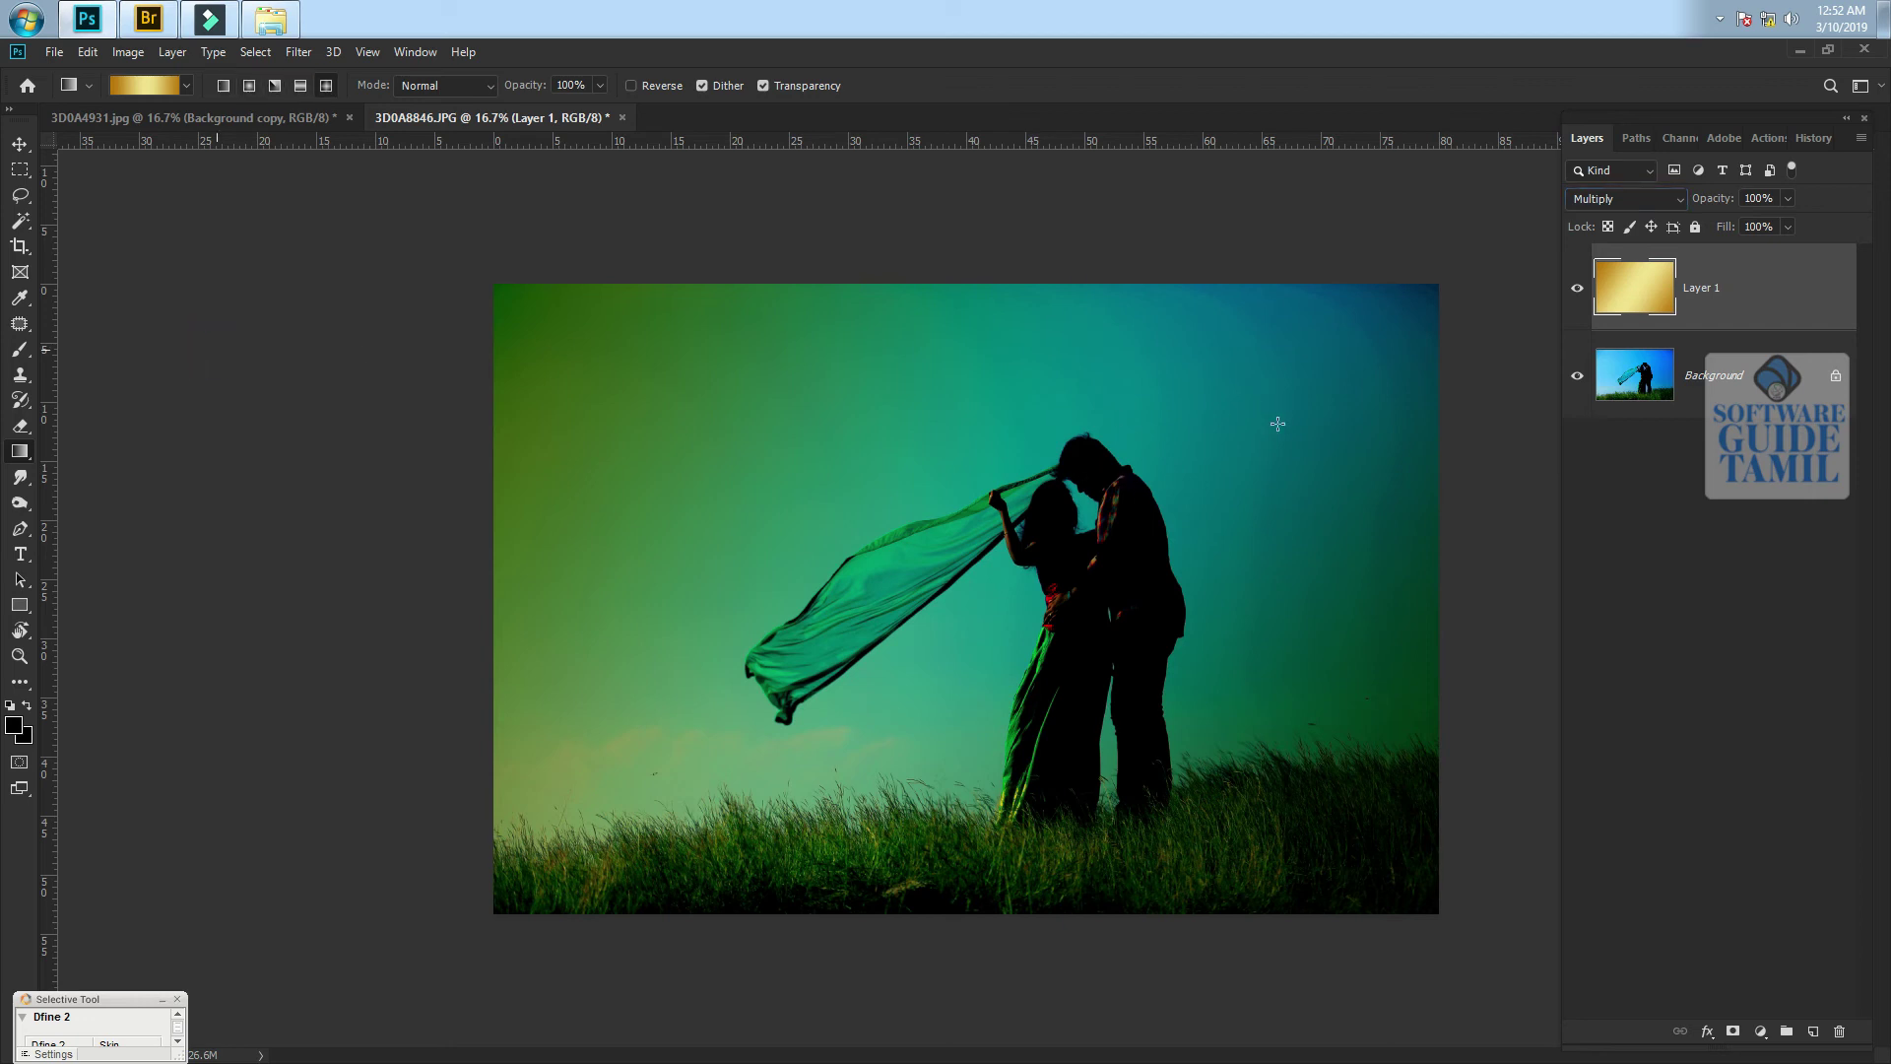
left_click(21, 425)
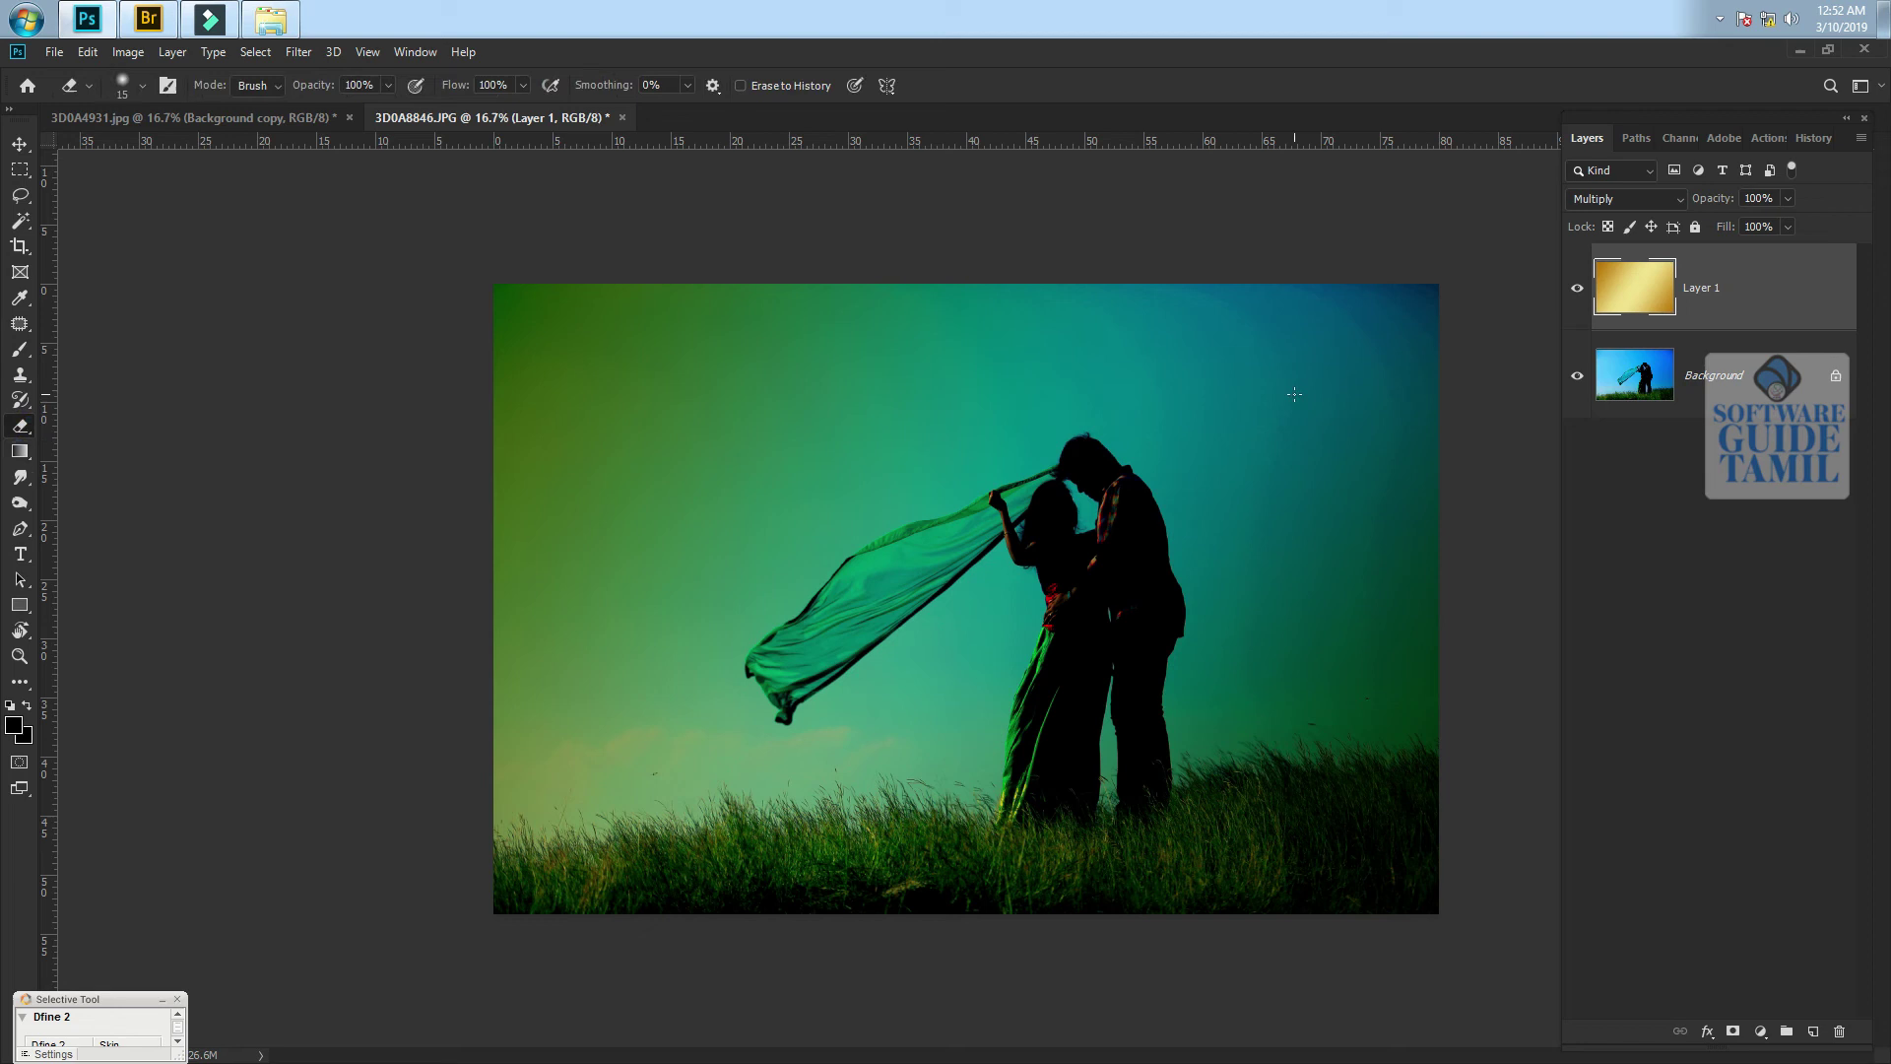
key("bracketright")
key("bracketright")
key("bracketright")
key("bracketright")
key("bracketright")
key("bracketright")
key("bracketright")
key("bracketright")
key("bracketright")
key("bracketright")
key("bracketright")
key("bracketright")
key("bracketright")
mouse_move(1343, 591)
left_mouse_down()
mouse_move(1068, 874)
mouse_move(1151, 859)
mouse_move(1308, 338)
left_mouse_up()
Lower Layer 1's opacity to 66% and compare it with the layer hidden
left_click(18, 143)
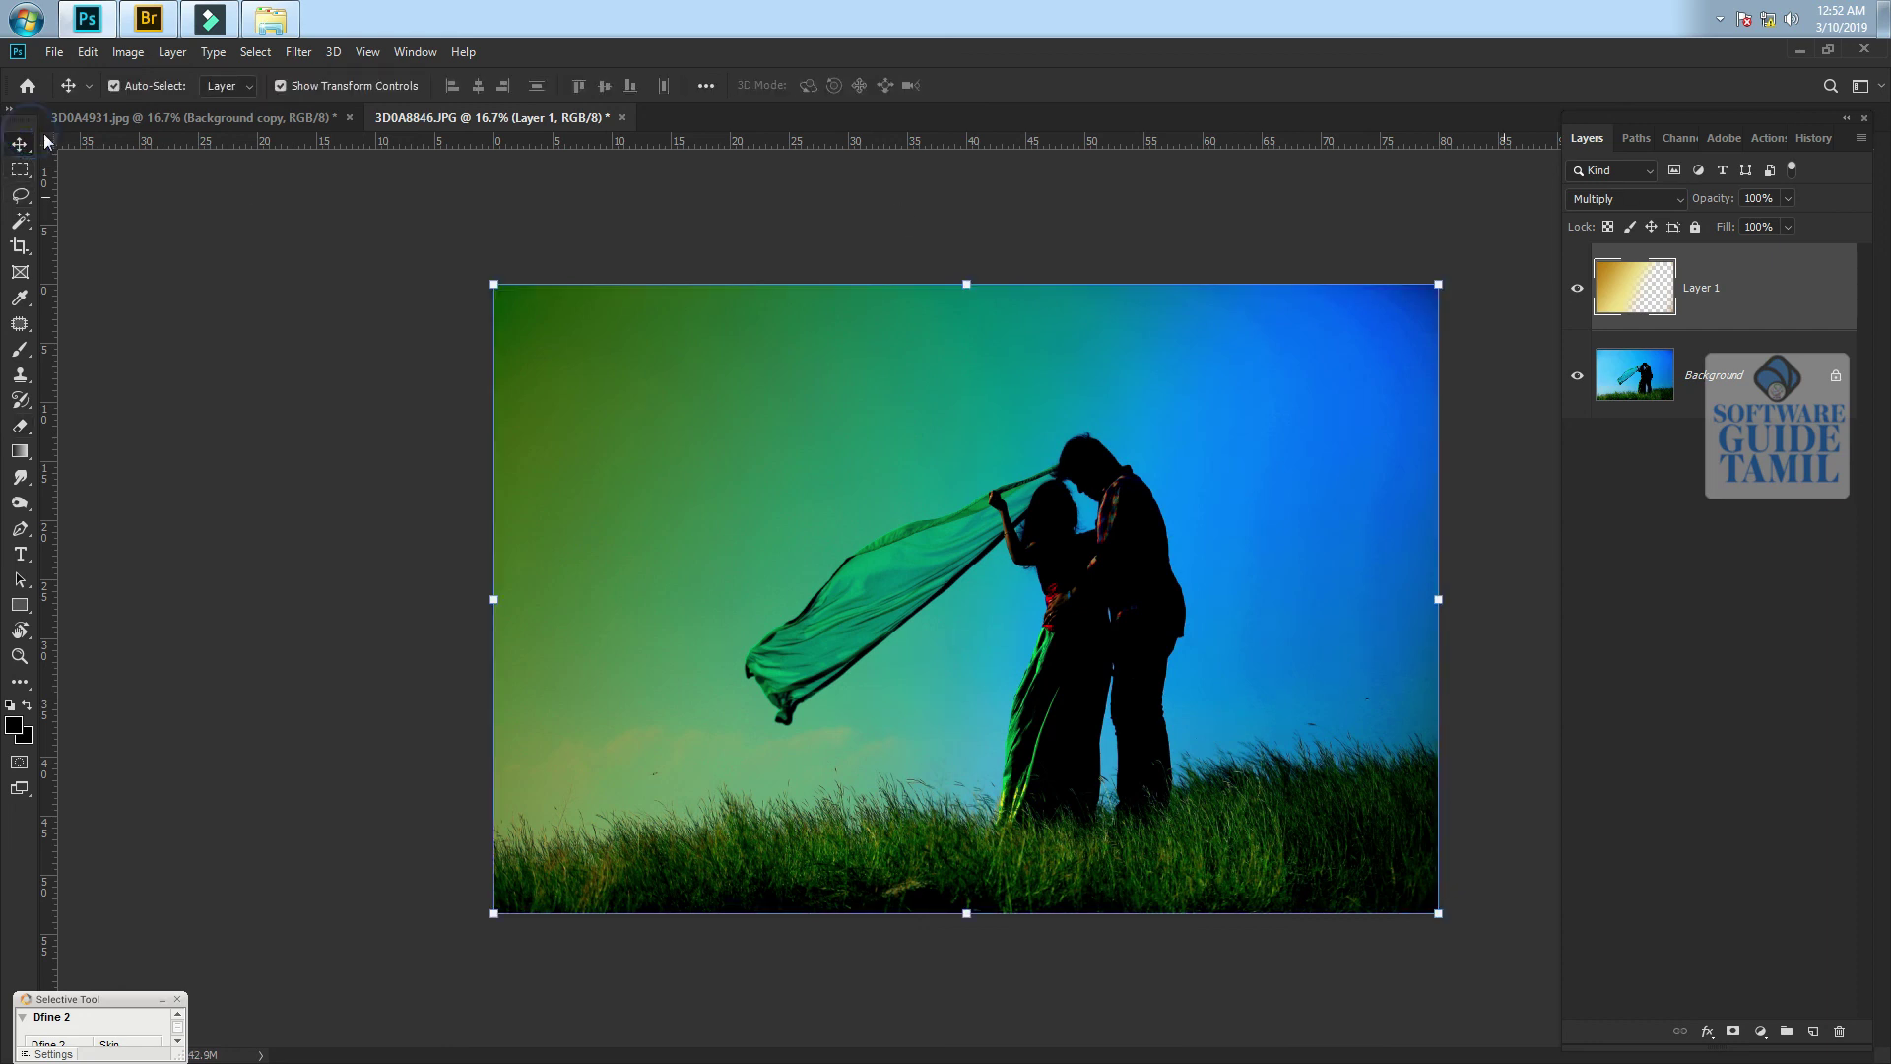
left_click(1789, 201)
left_click_drag(1792, 220, 1755, 218)
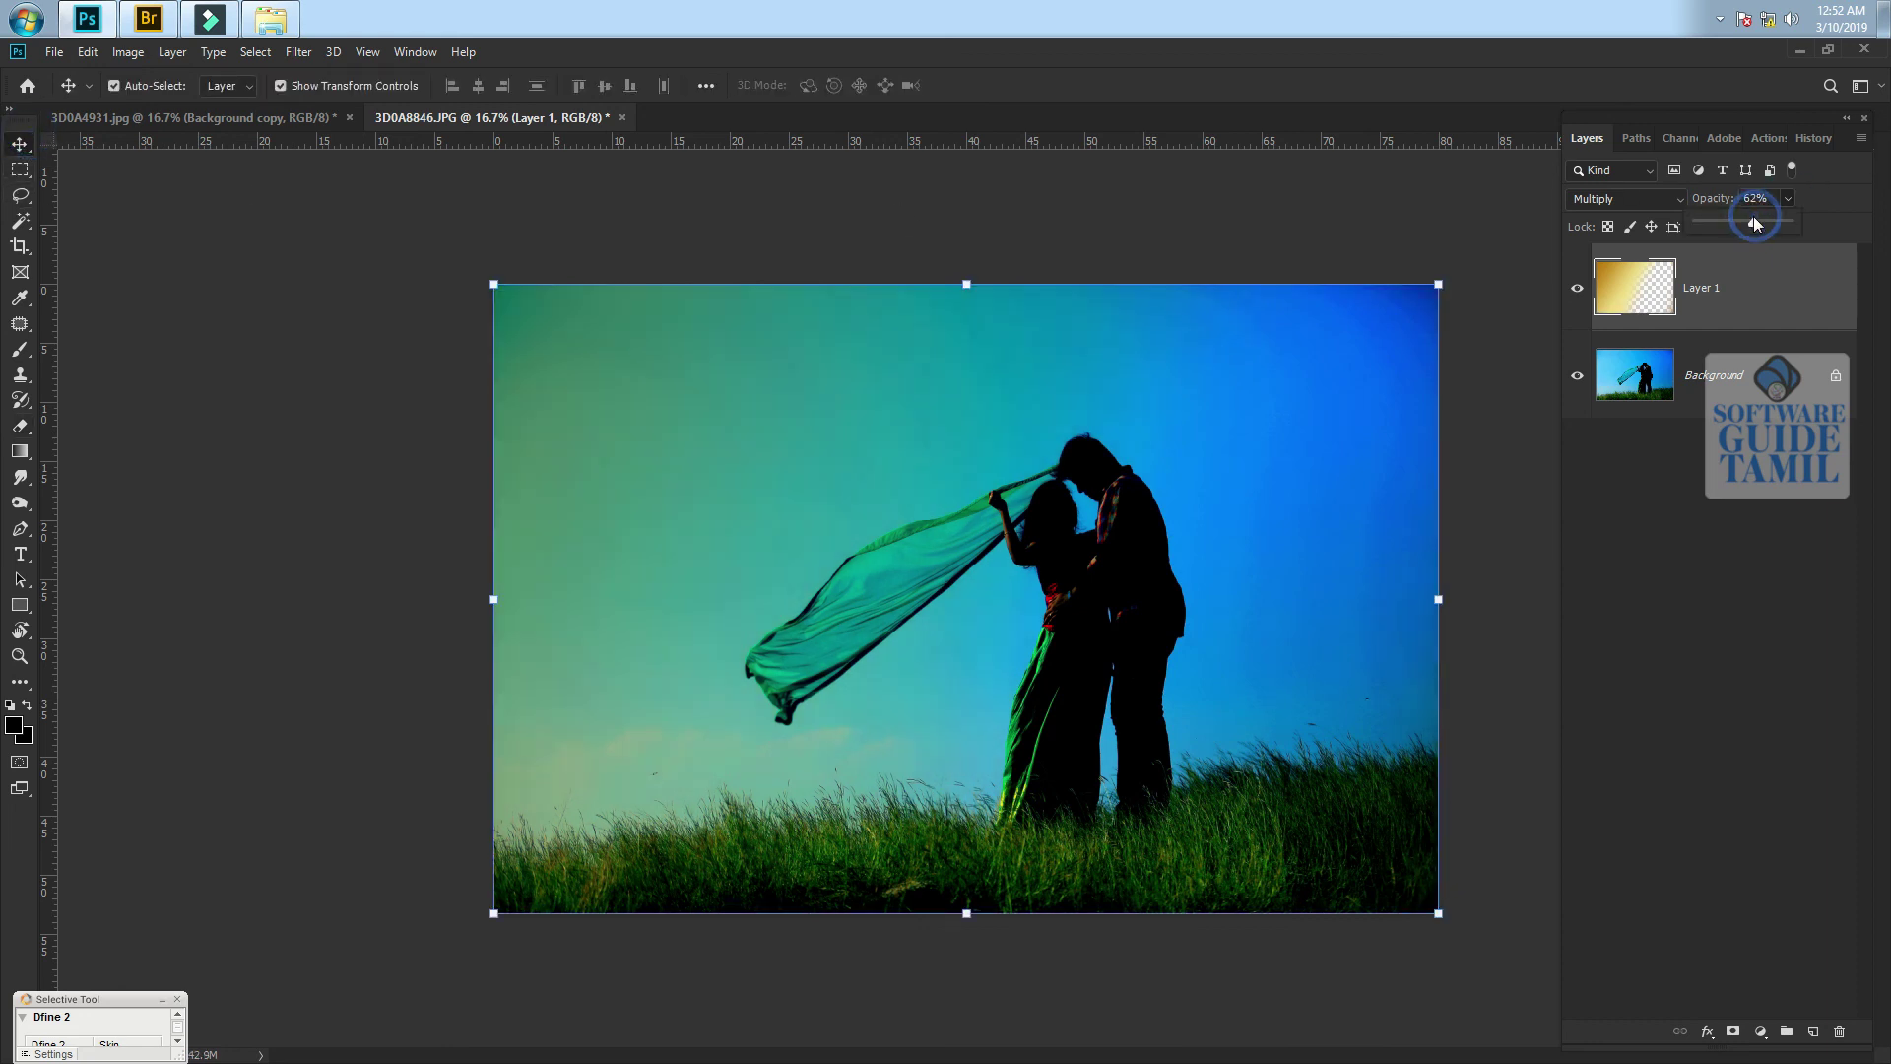
left_click(1187, 202)
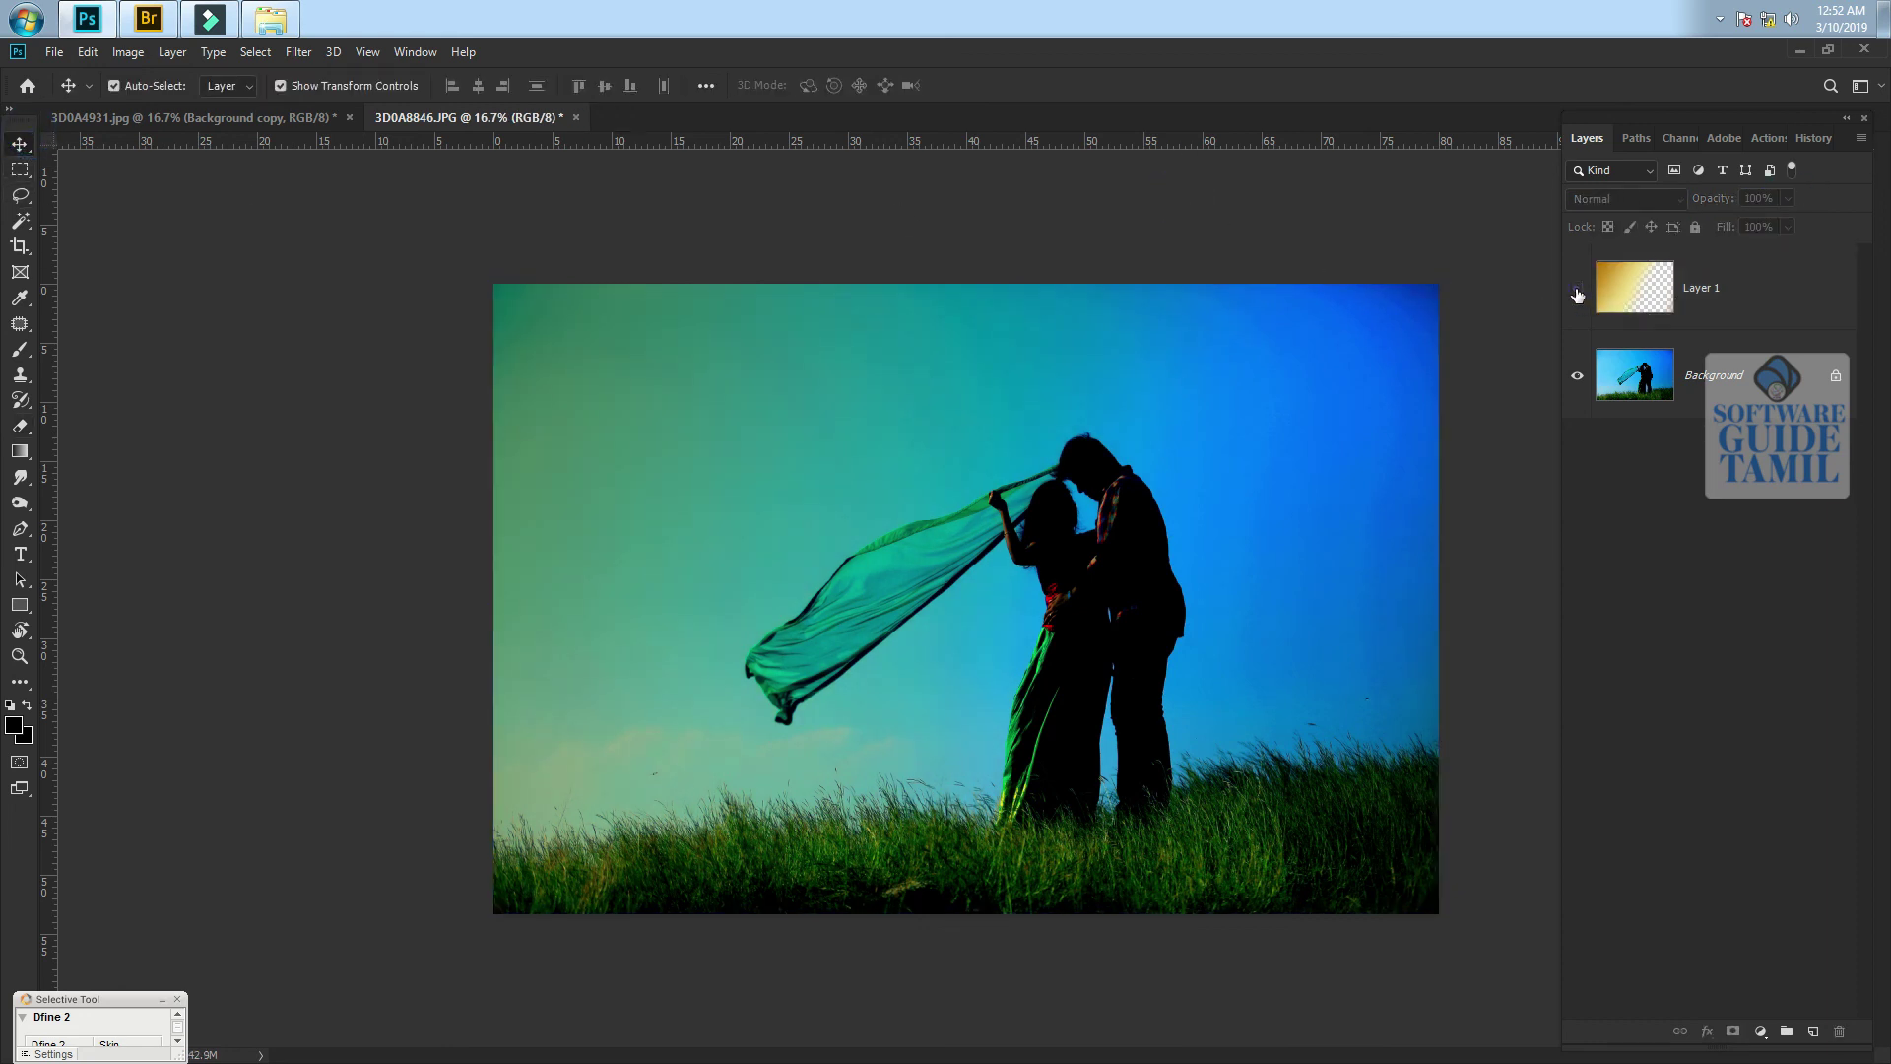
left_click(1577, 288)
left_click(1577, 288)
left_click(1577, 288)
left_click(1577, 289)
Shift Layer 1's hue toward blue in the Hue/Saturation dialog (Ctrl+U)
key("e")
left_click(1746, 292)
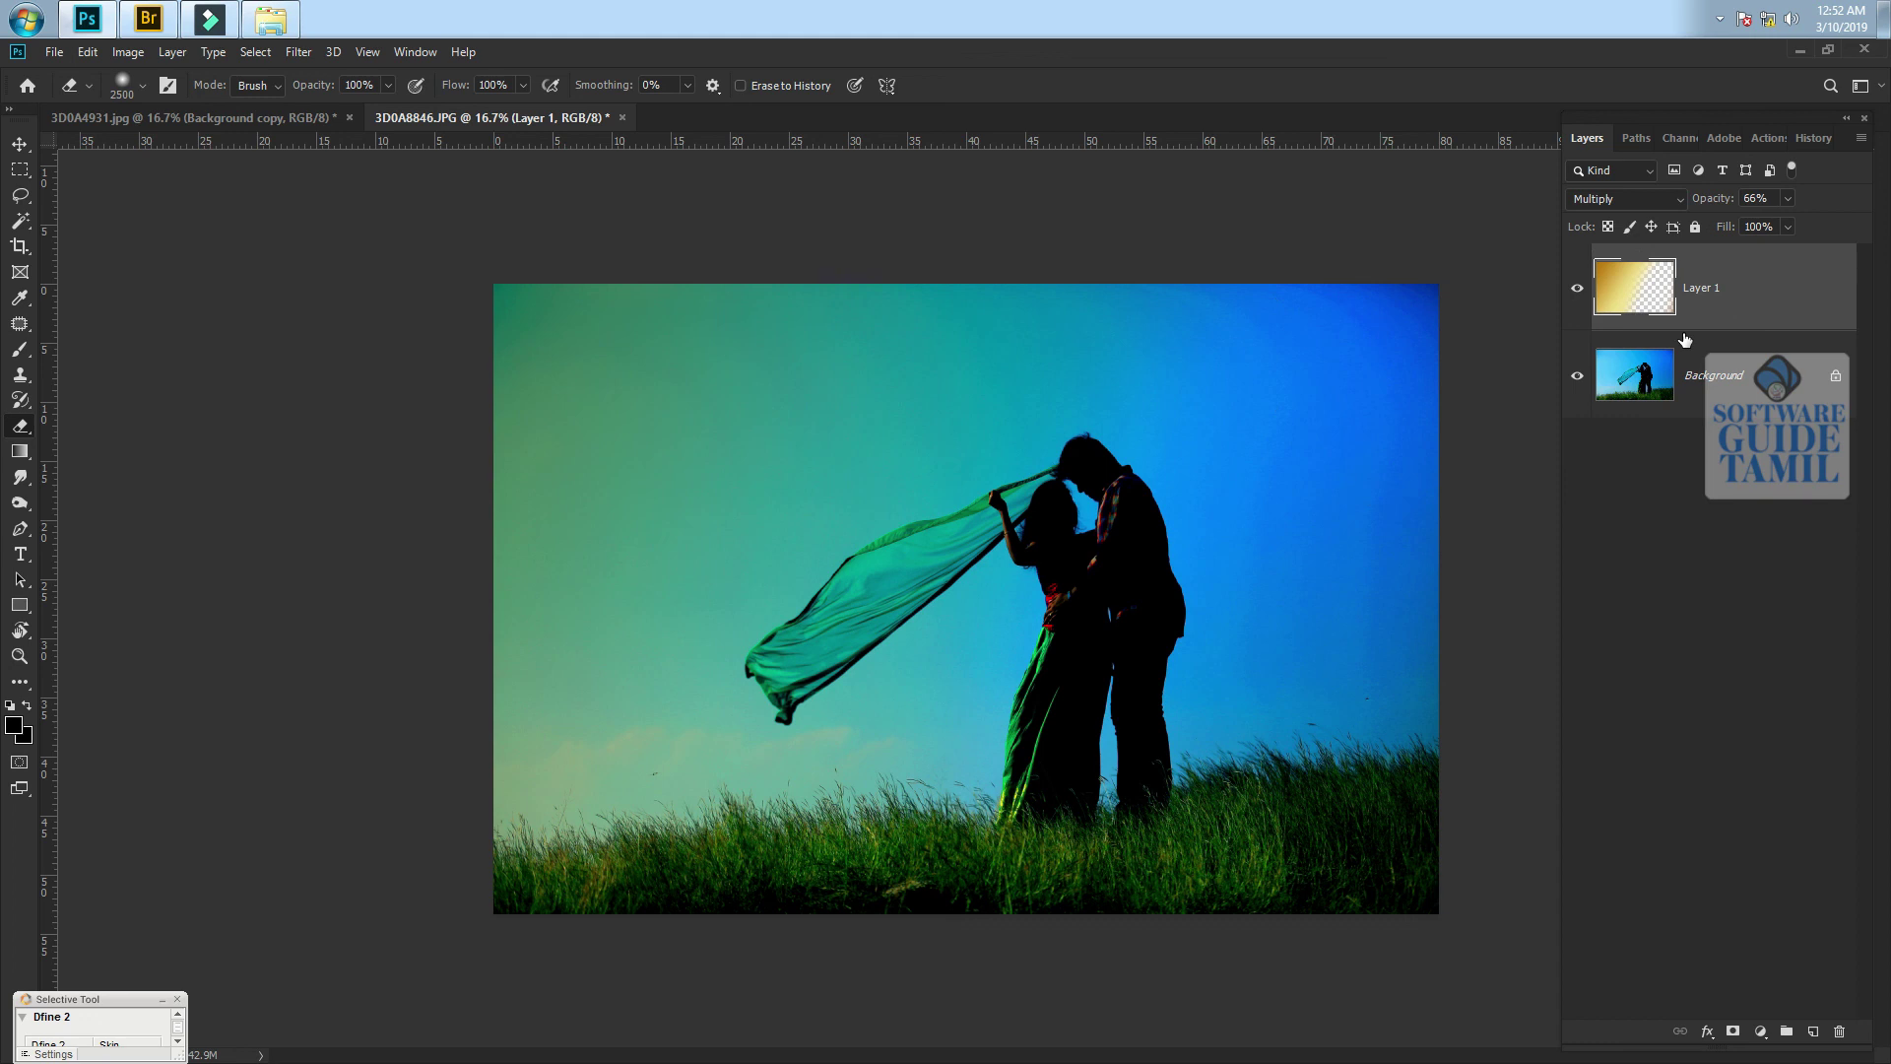
key("ctrl+u")
mouse_move(538, 252)
left_mouse_down()
mouse_move(658, 259)
mouse_move(522, 252)
left_mouse_up()
left_click_drag(664, 117, 1674, 215)
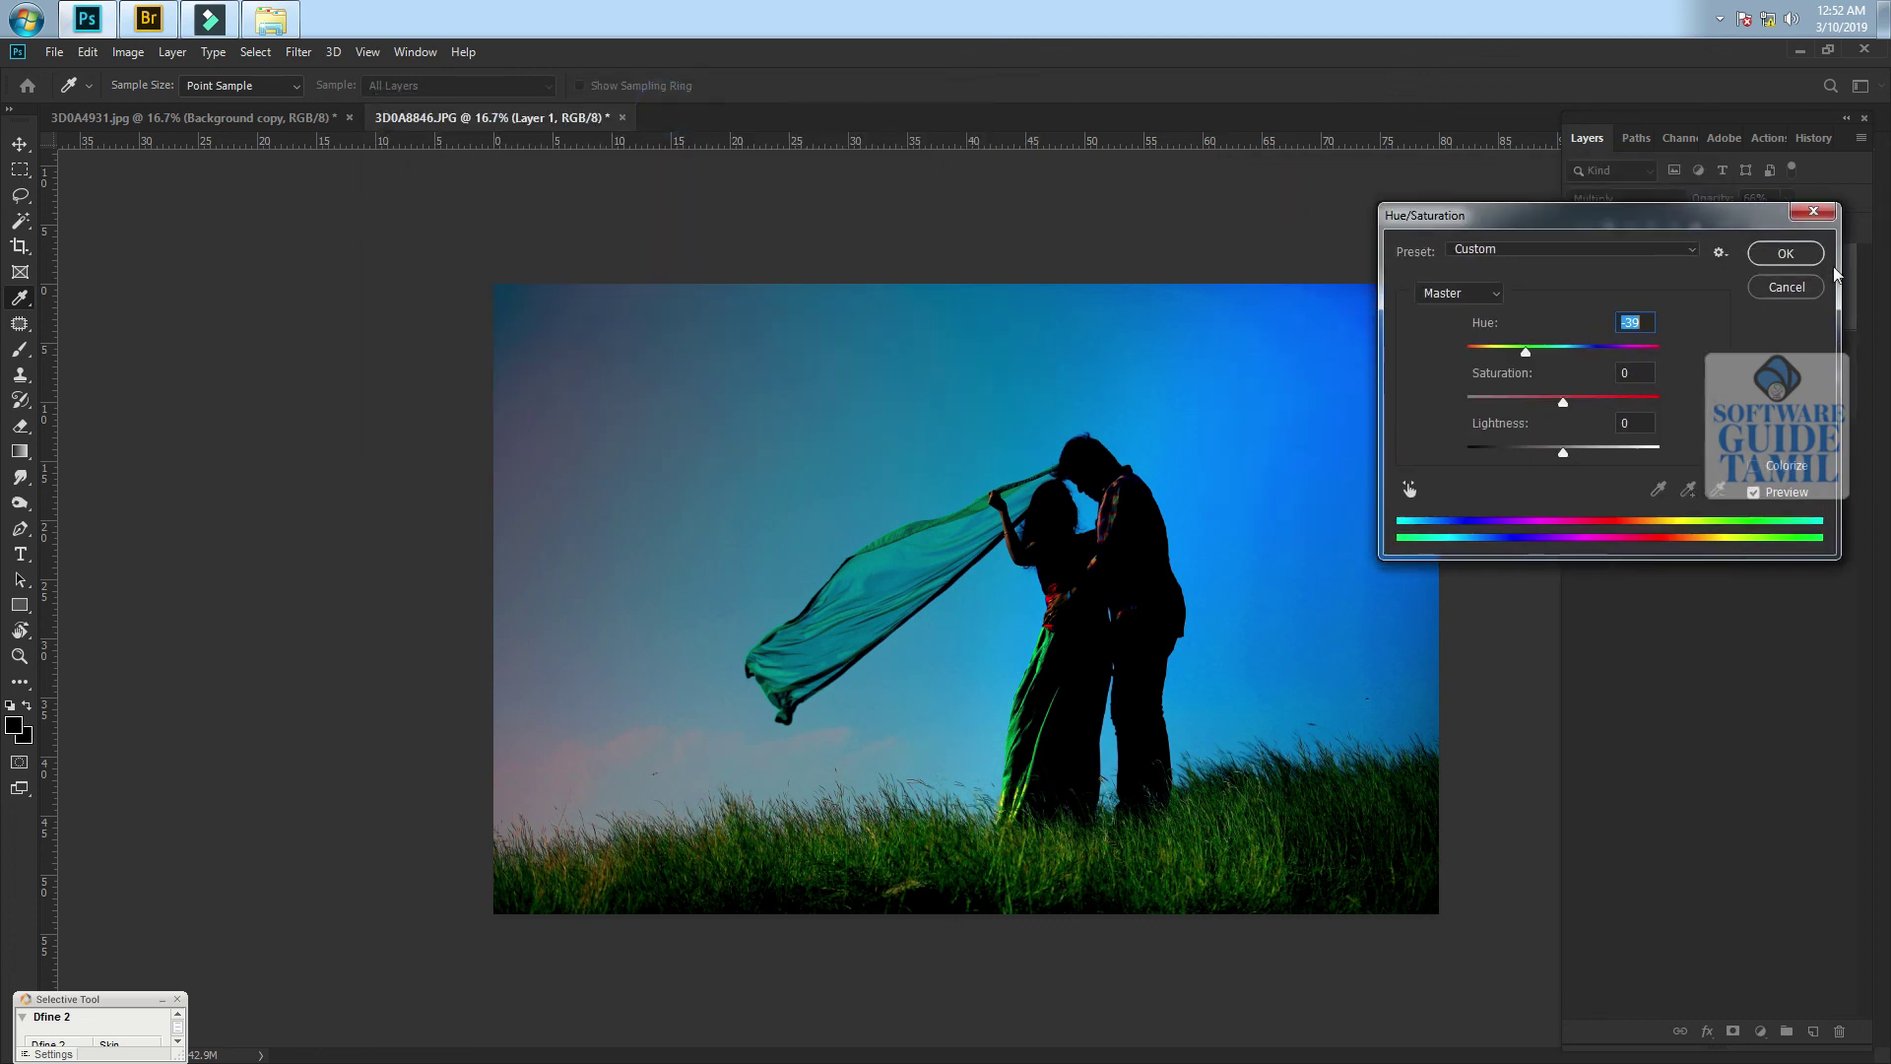